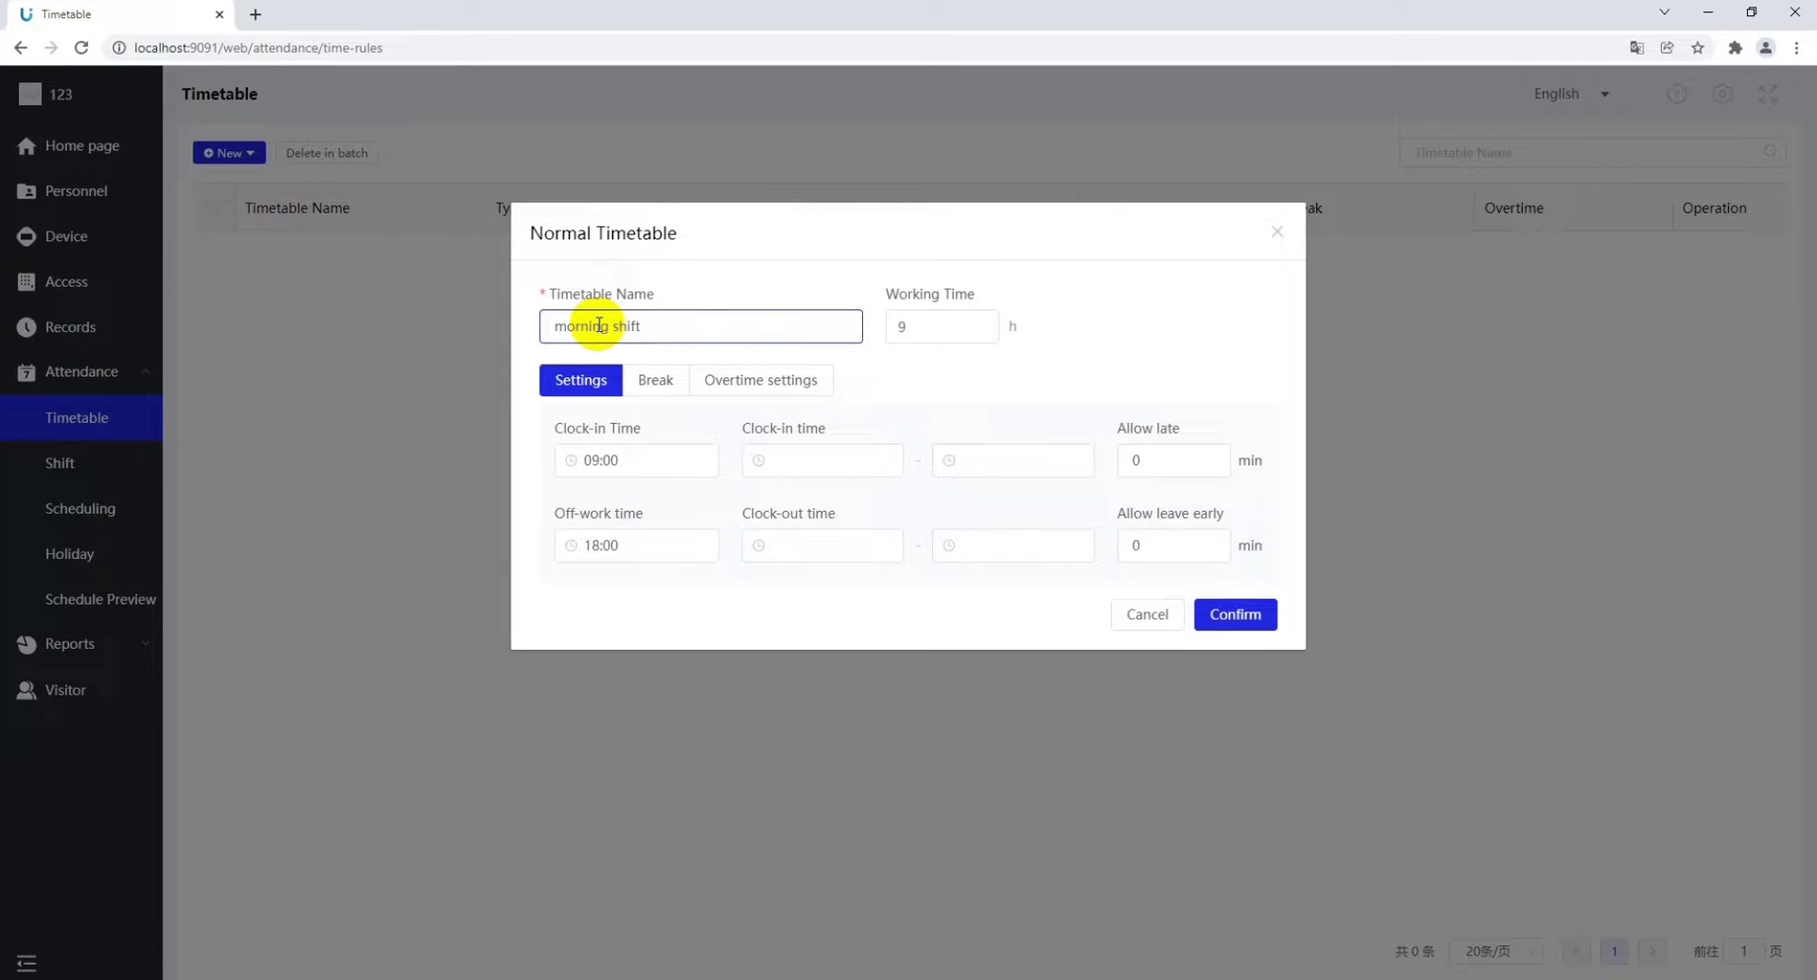
Set the morning shift's valid clock-in window to 06:39–10:39 and allow 5 minutes of lateness
{"action": "left_click", "coordinate": [789, 458]}
{"action": "scroll", "coordinate": [791, 532], "scroll_direction": "up", "scroll_amount": 9}
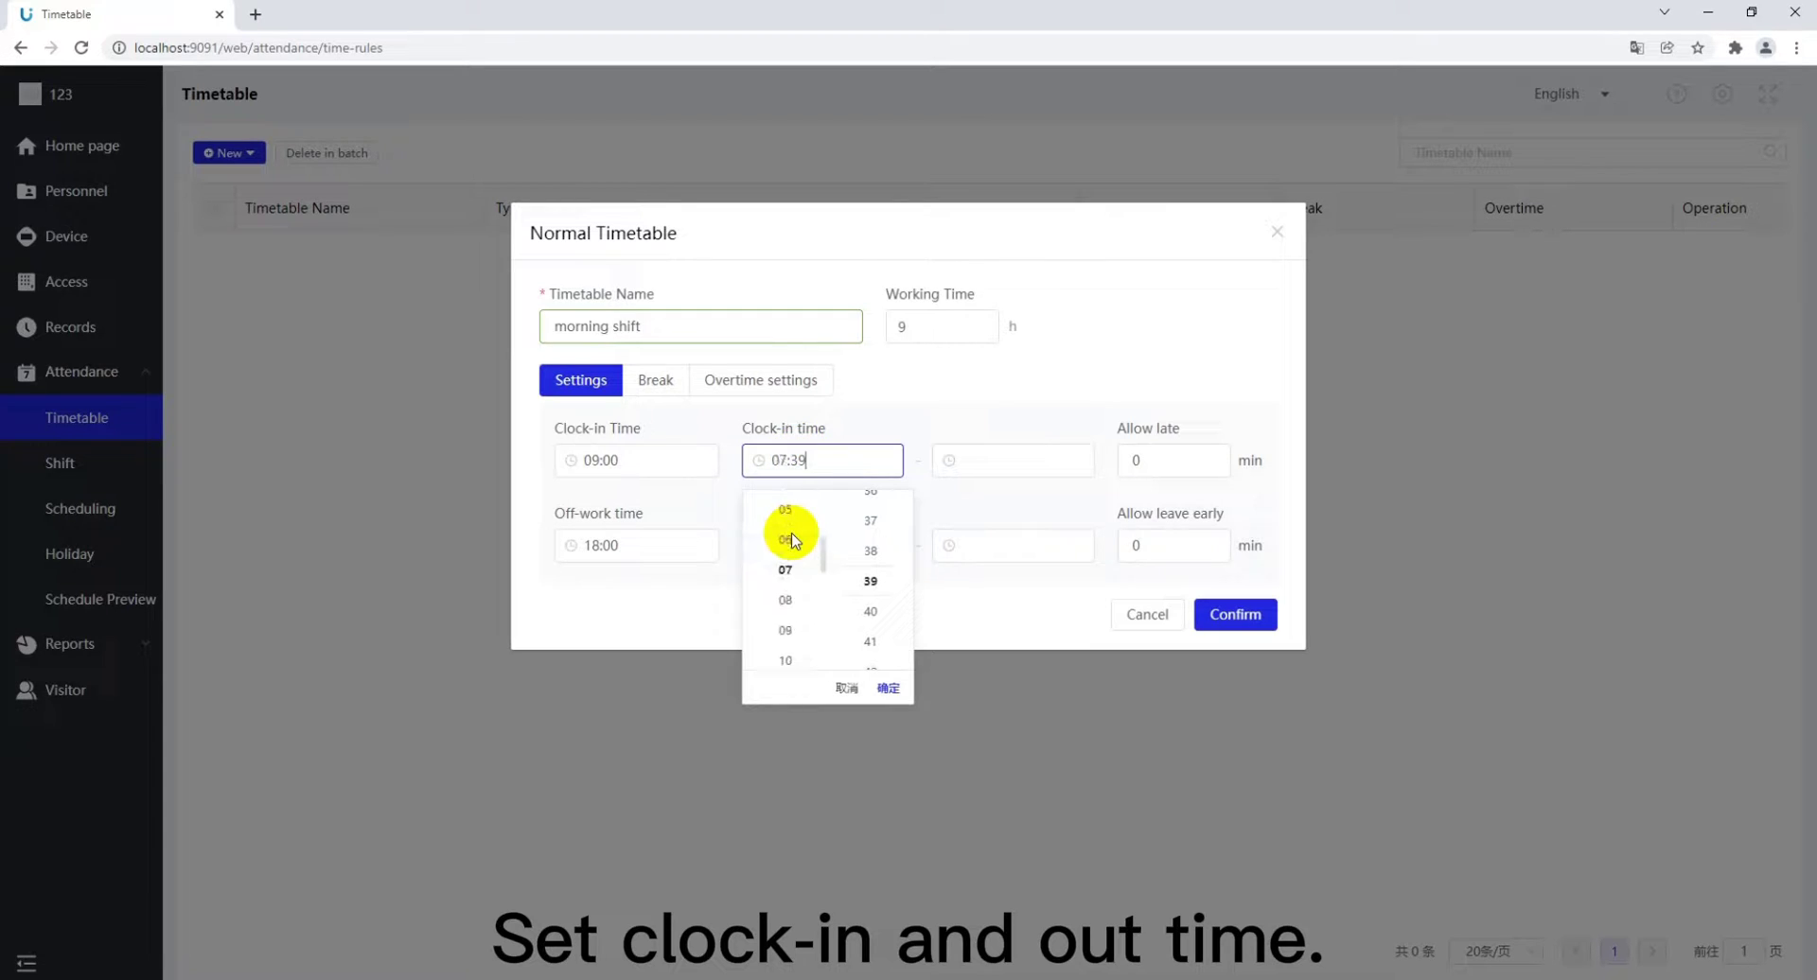
{"action": "left_click", "coordinate": [888, 688]}
{"action": "left_click", "coordinate": [967, 460]}
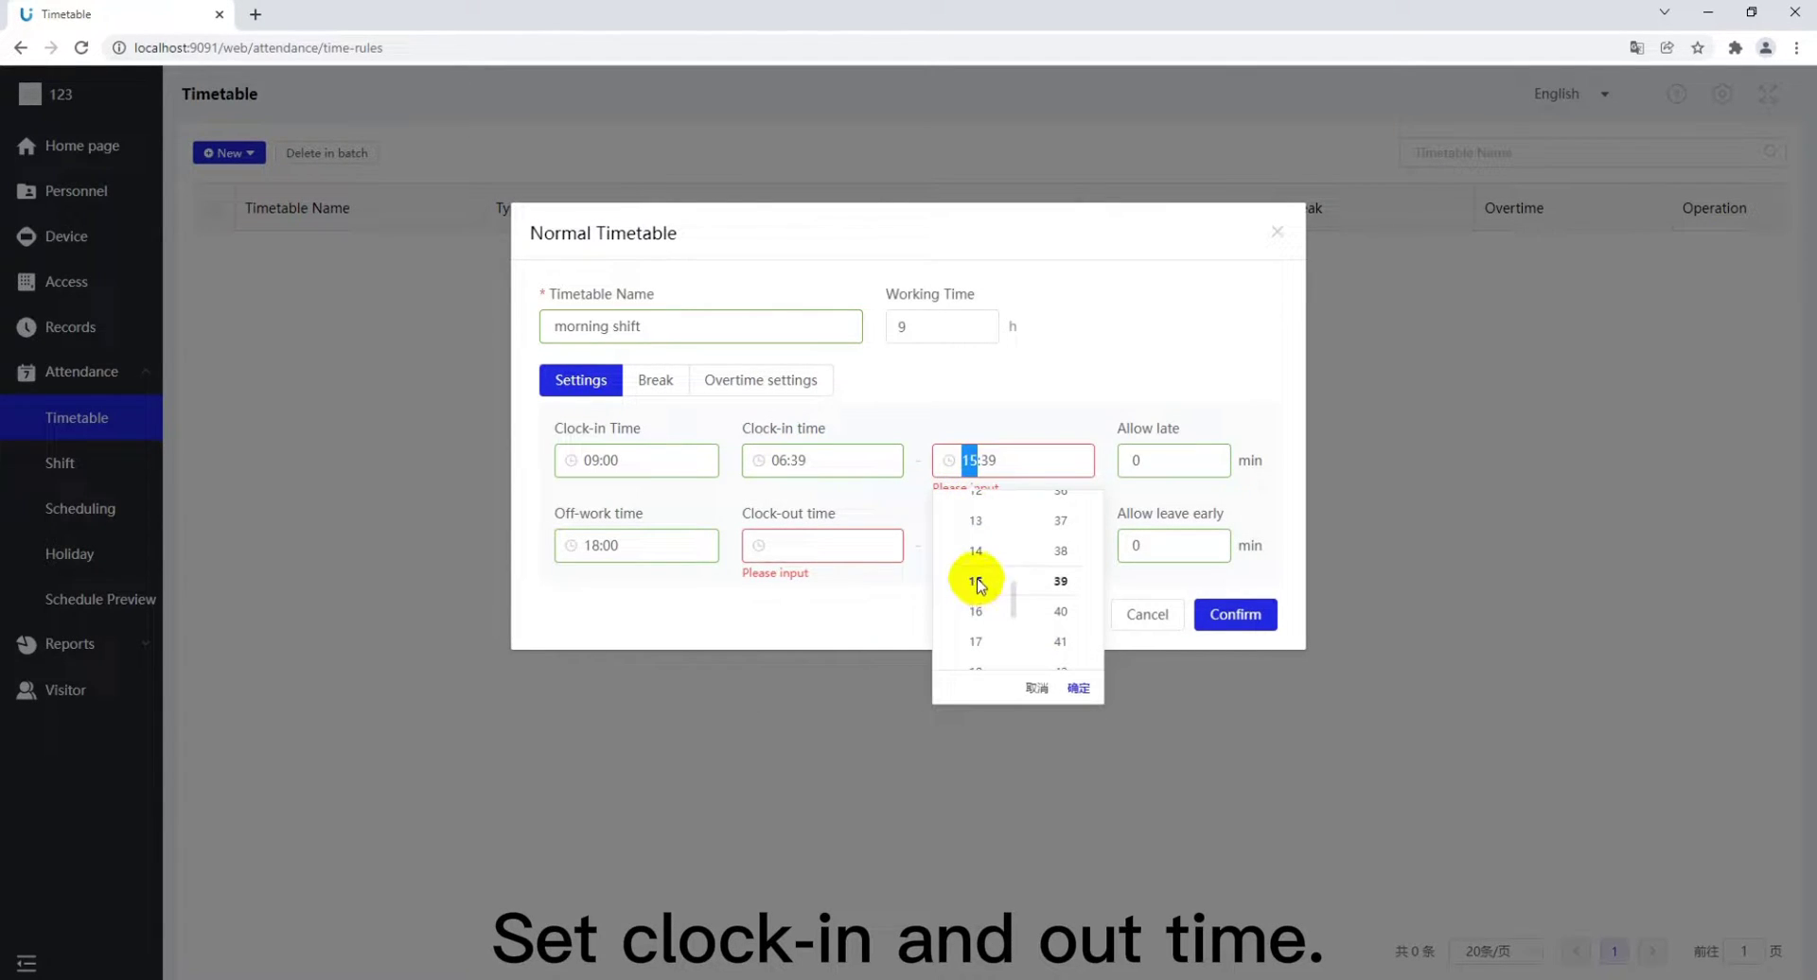
{"action": "scroll", "coordinate": [975, 580], "scroll_direction": "up", "scroll_amount": 6}
{"action": "left_click", "coordinate": [978, 613]}
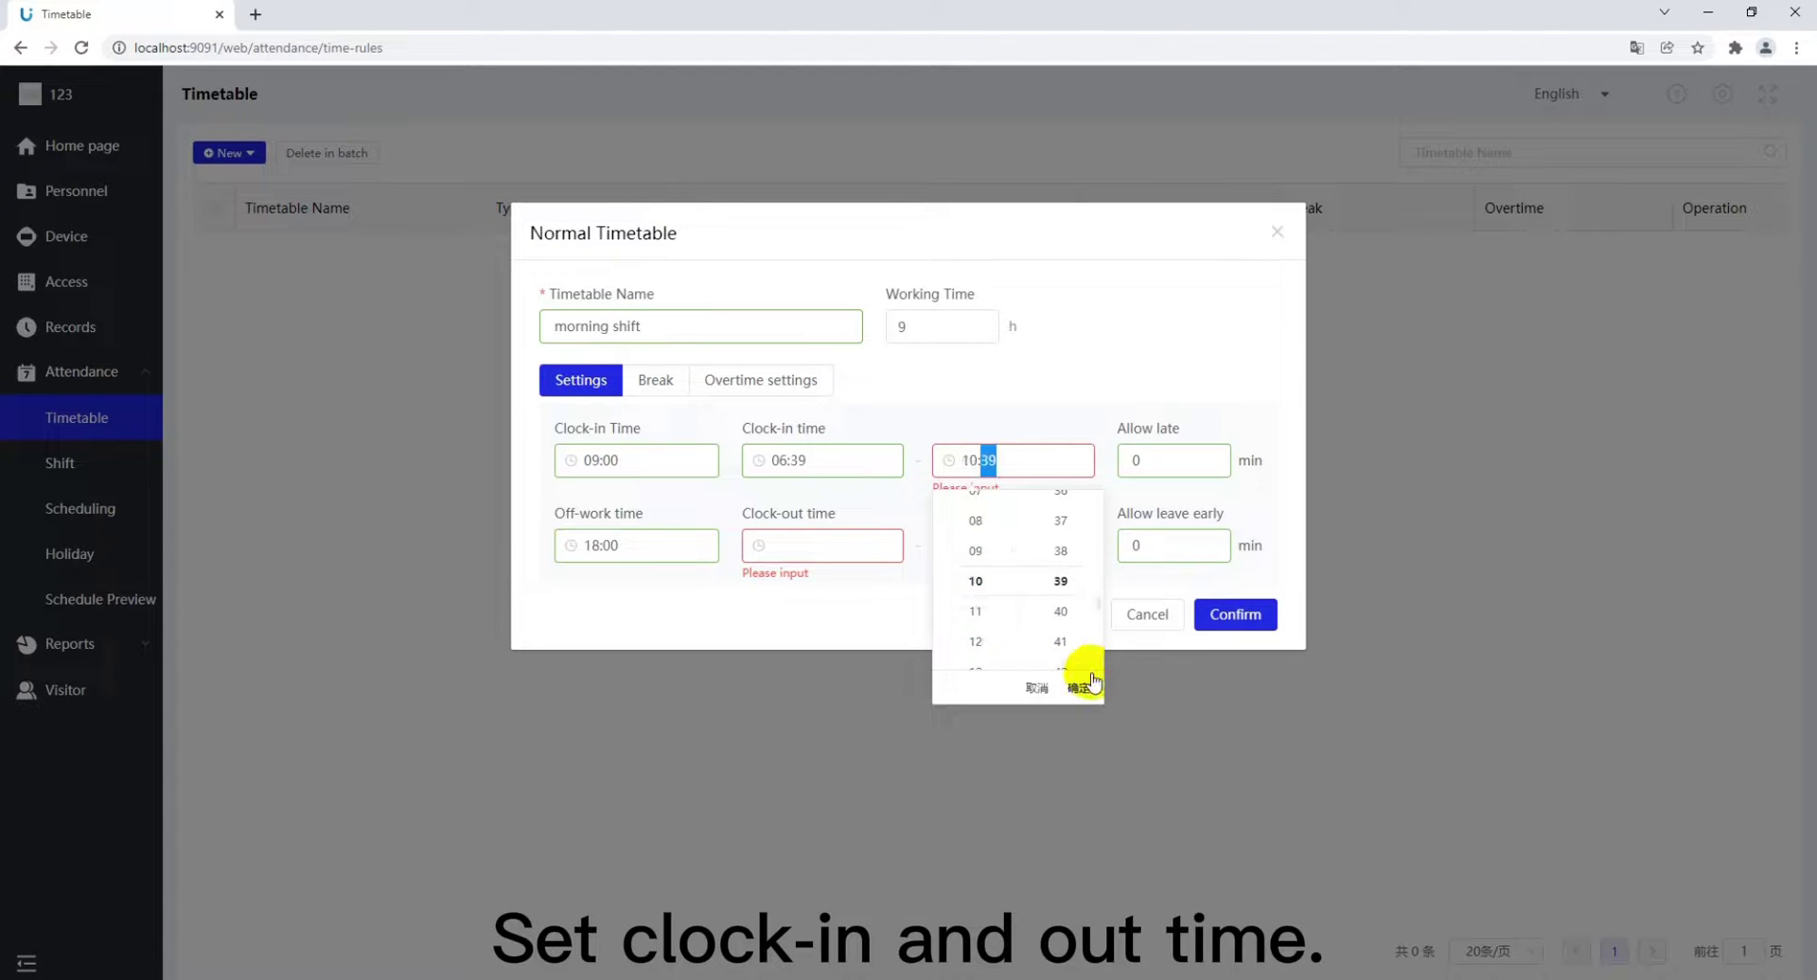
{"action": "left_click", "coordinate": [1080, 688]}
{"action": "left_click_drag", "start_coordinate": [1151, 463], "coordinate": [1104, 469]}
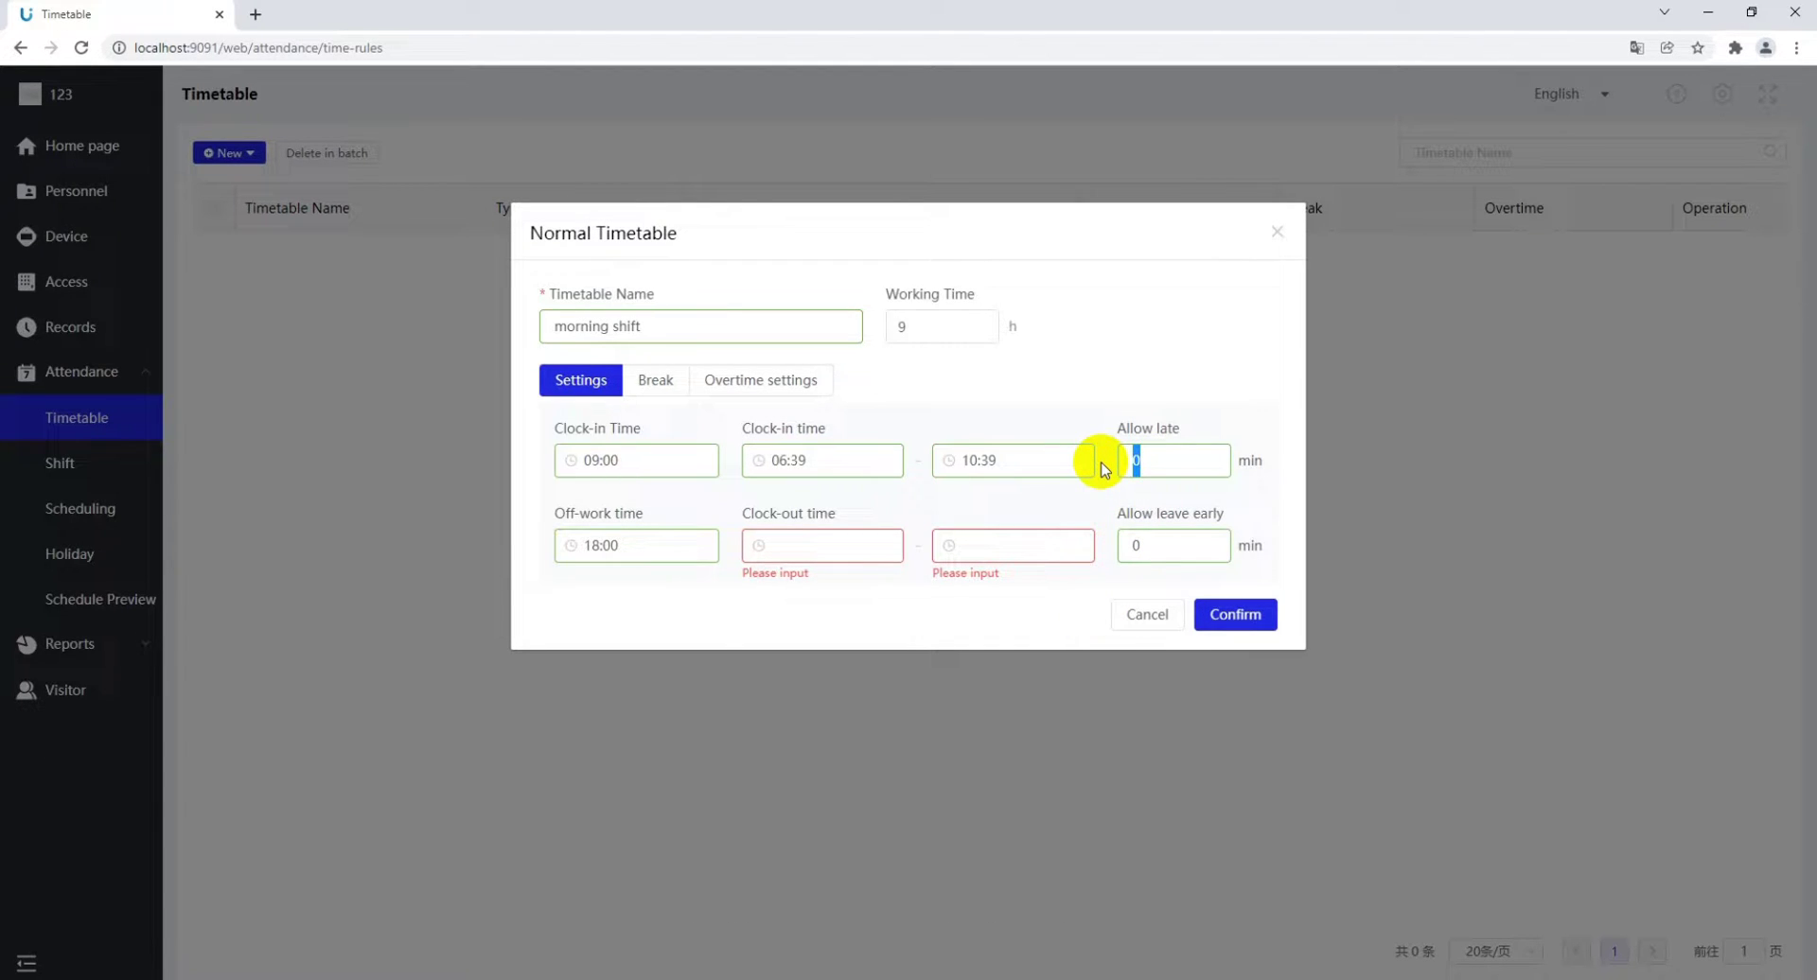
Set the morning shift's valid clock-out window to 15:39–22:39
{"action": "left_click", "coordinate": [791, 549]}
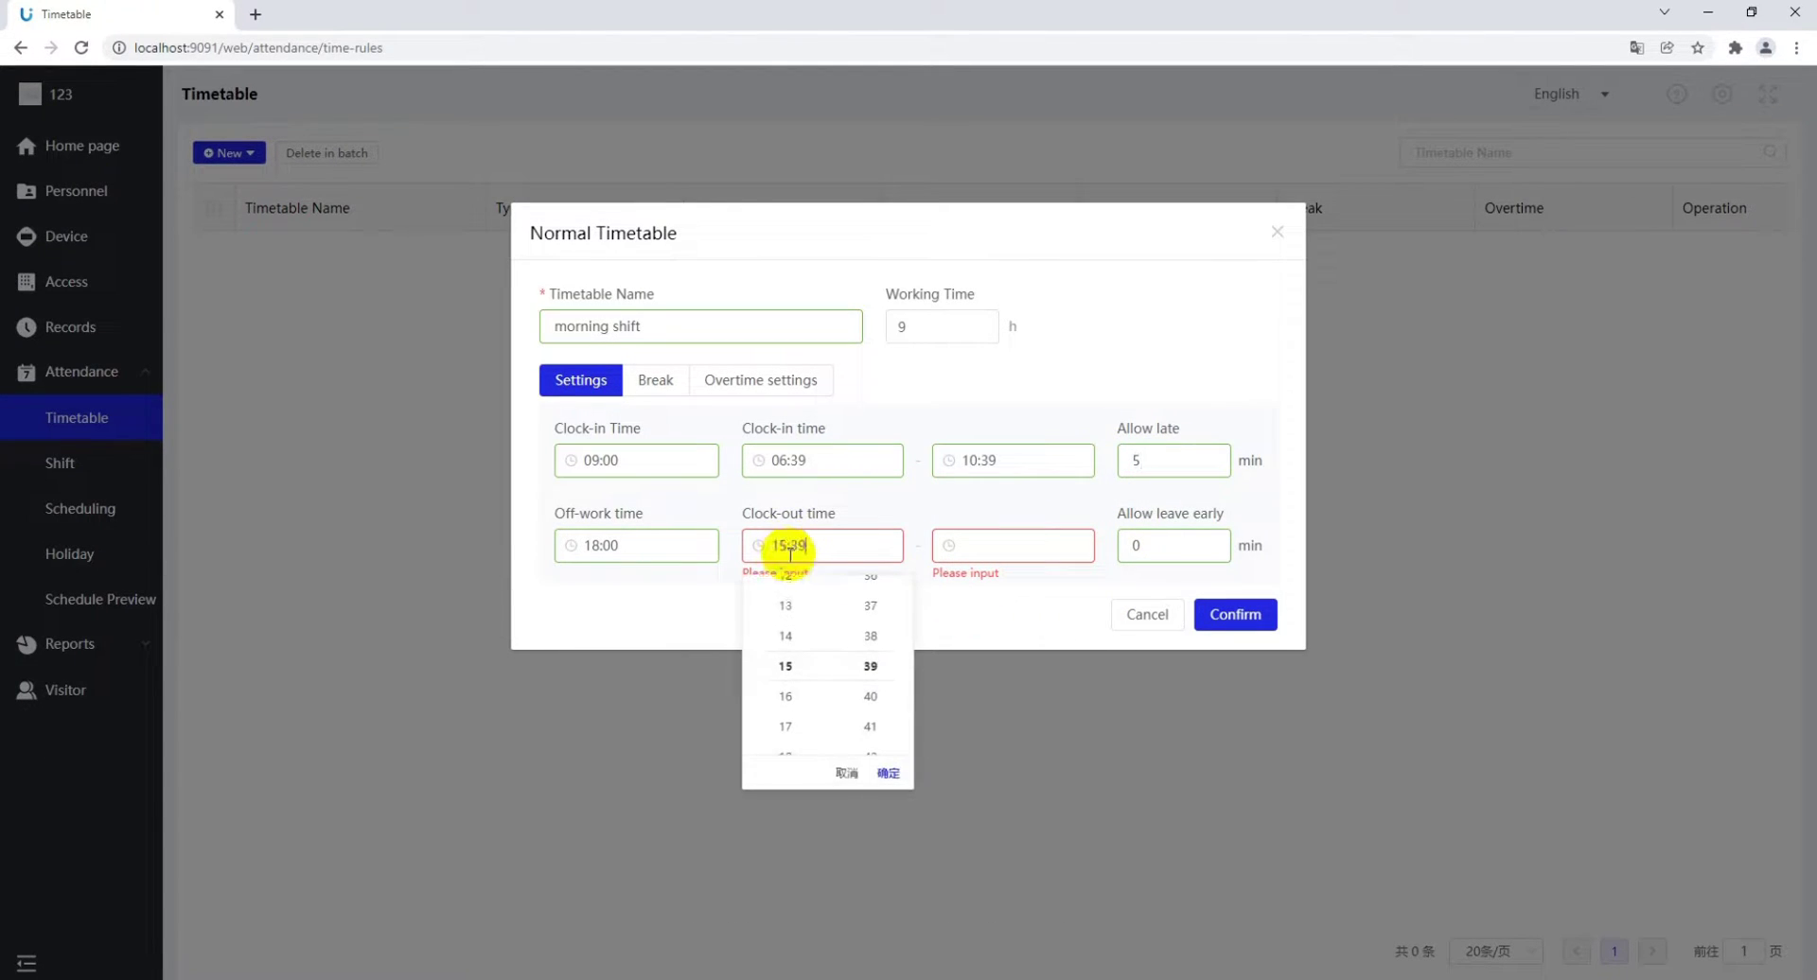
{"action": "left_click", "coordinate": [896, 778]}
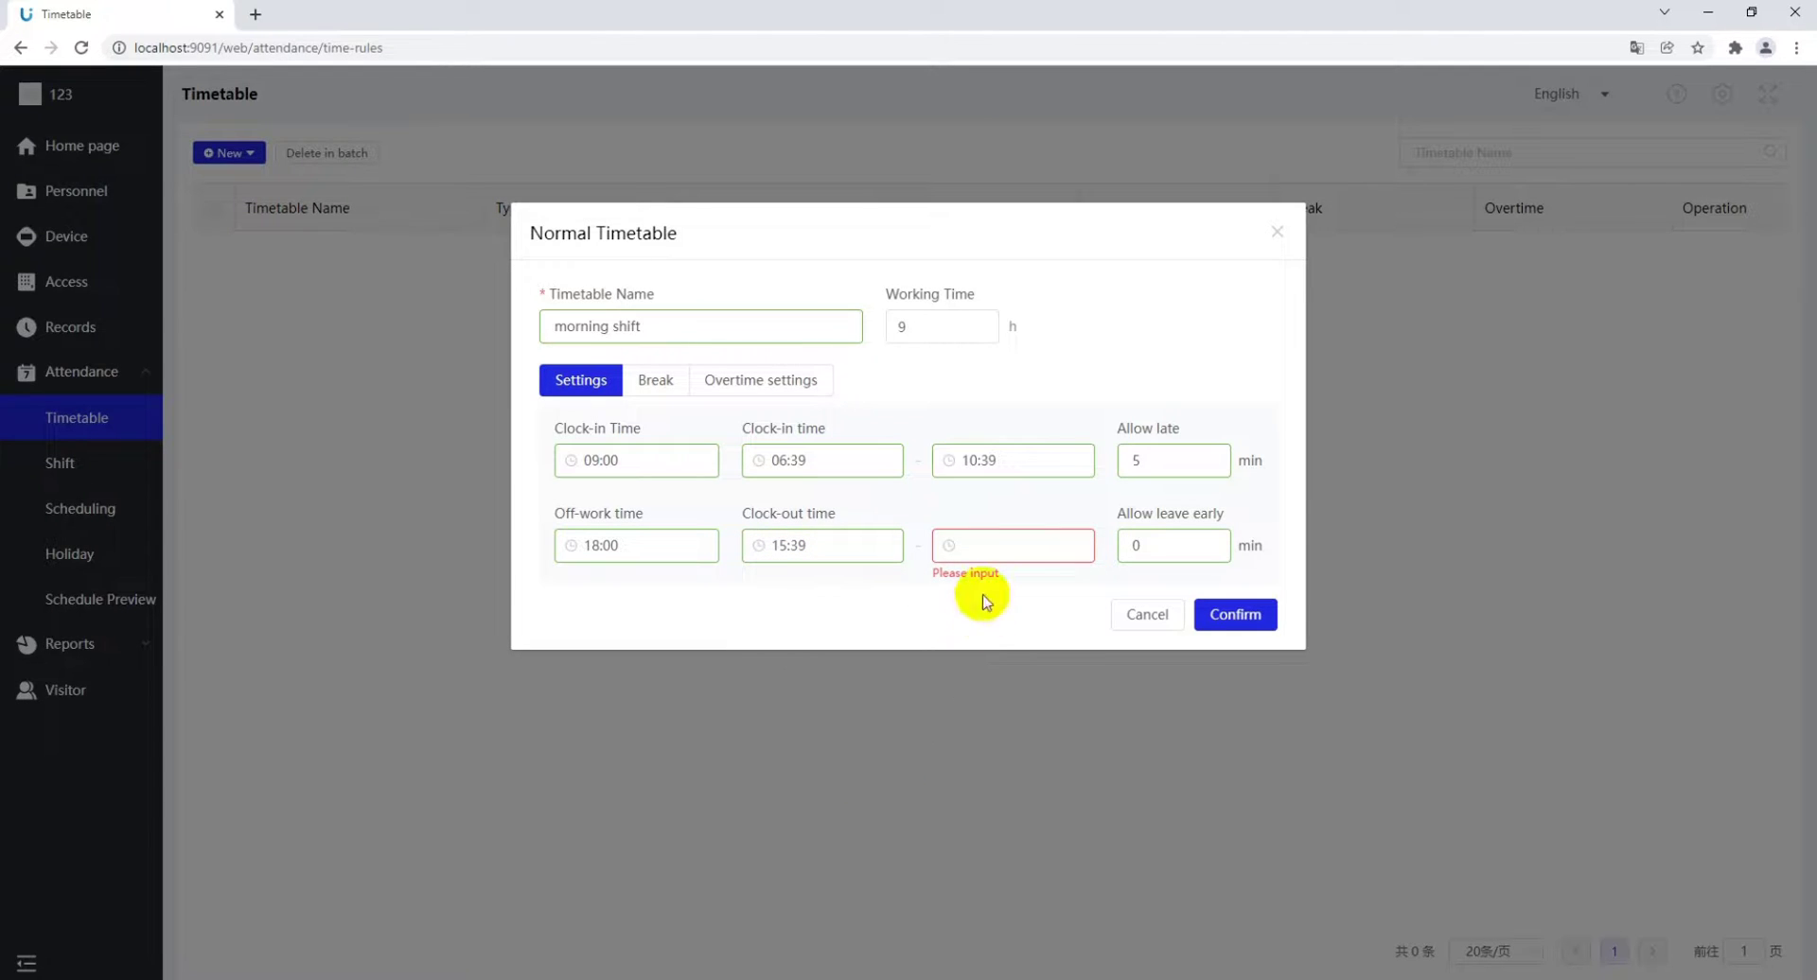
{"action": "left_click", "coordinate": [984, 545]}
{"action": "scroll", "coordinate": [980, 700], "scroll_direction": "down", "scroll_amount": 6}
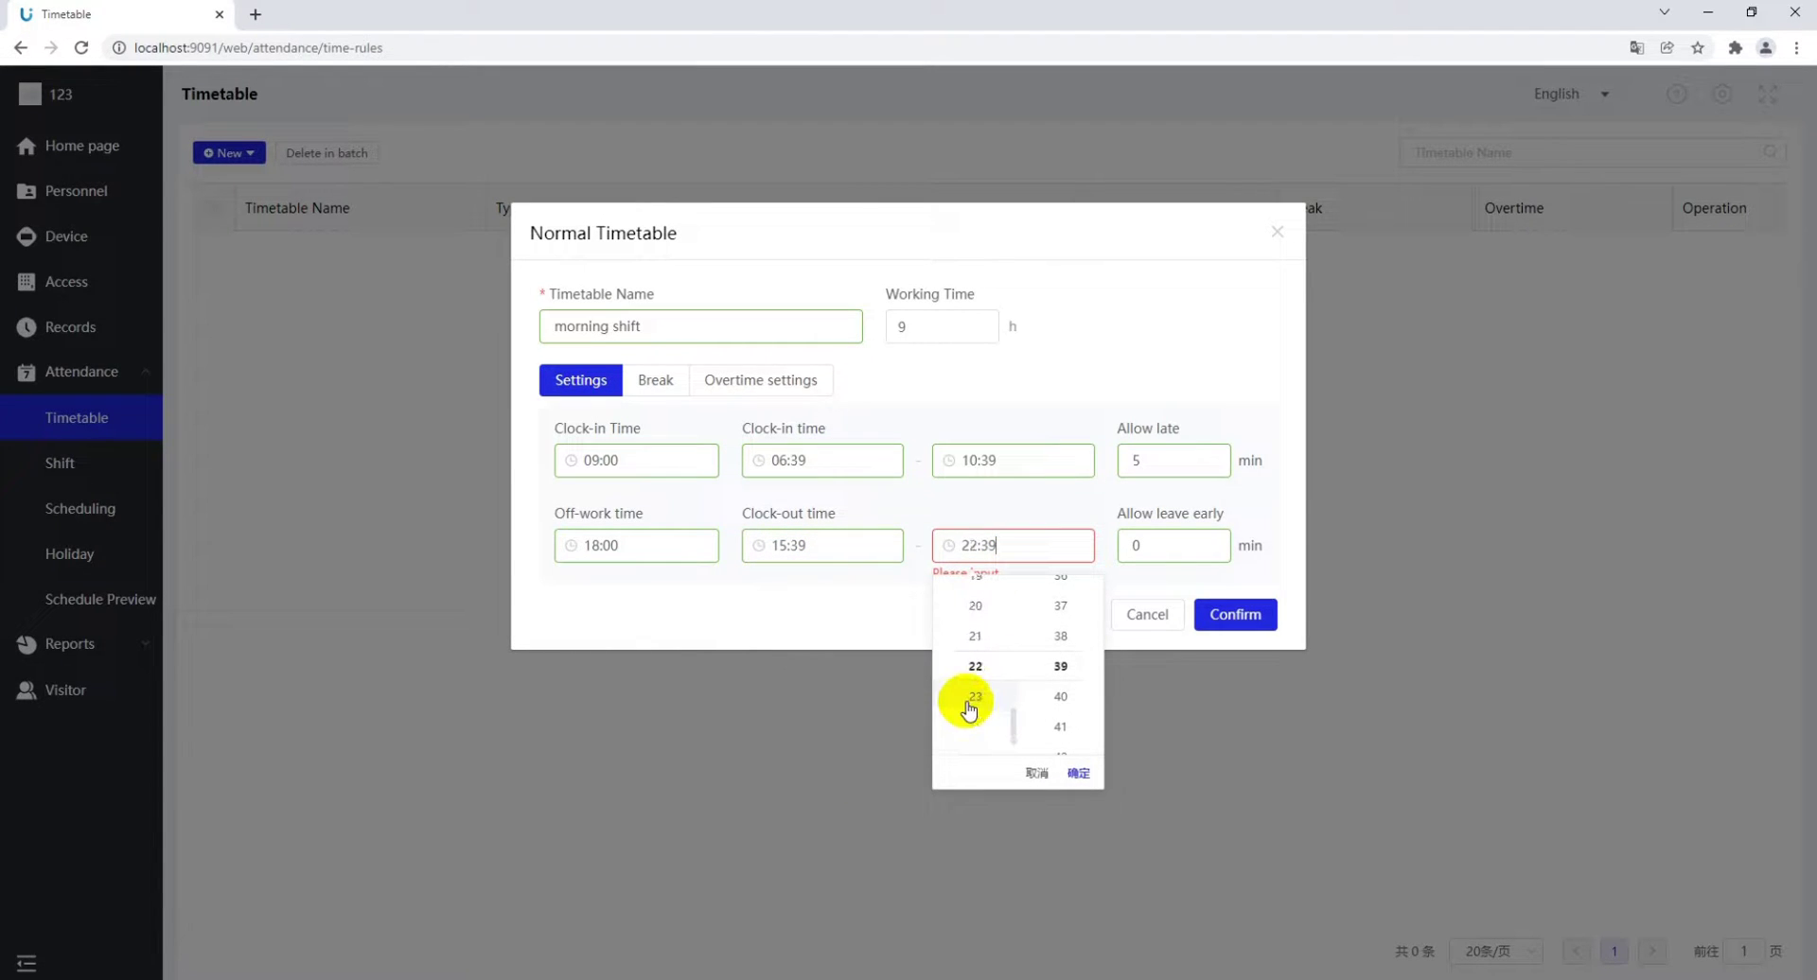
{"action": "left_click", "coordinate": [1077, 773]}
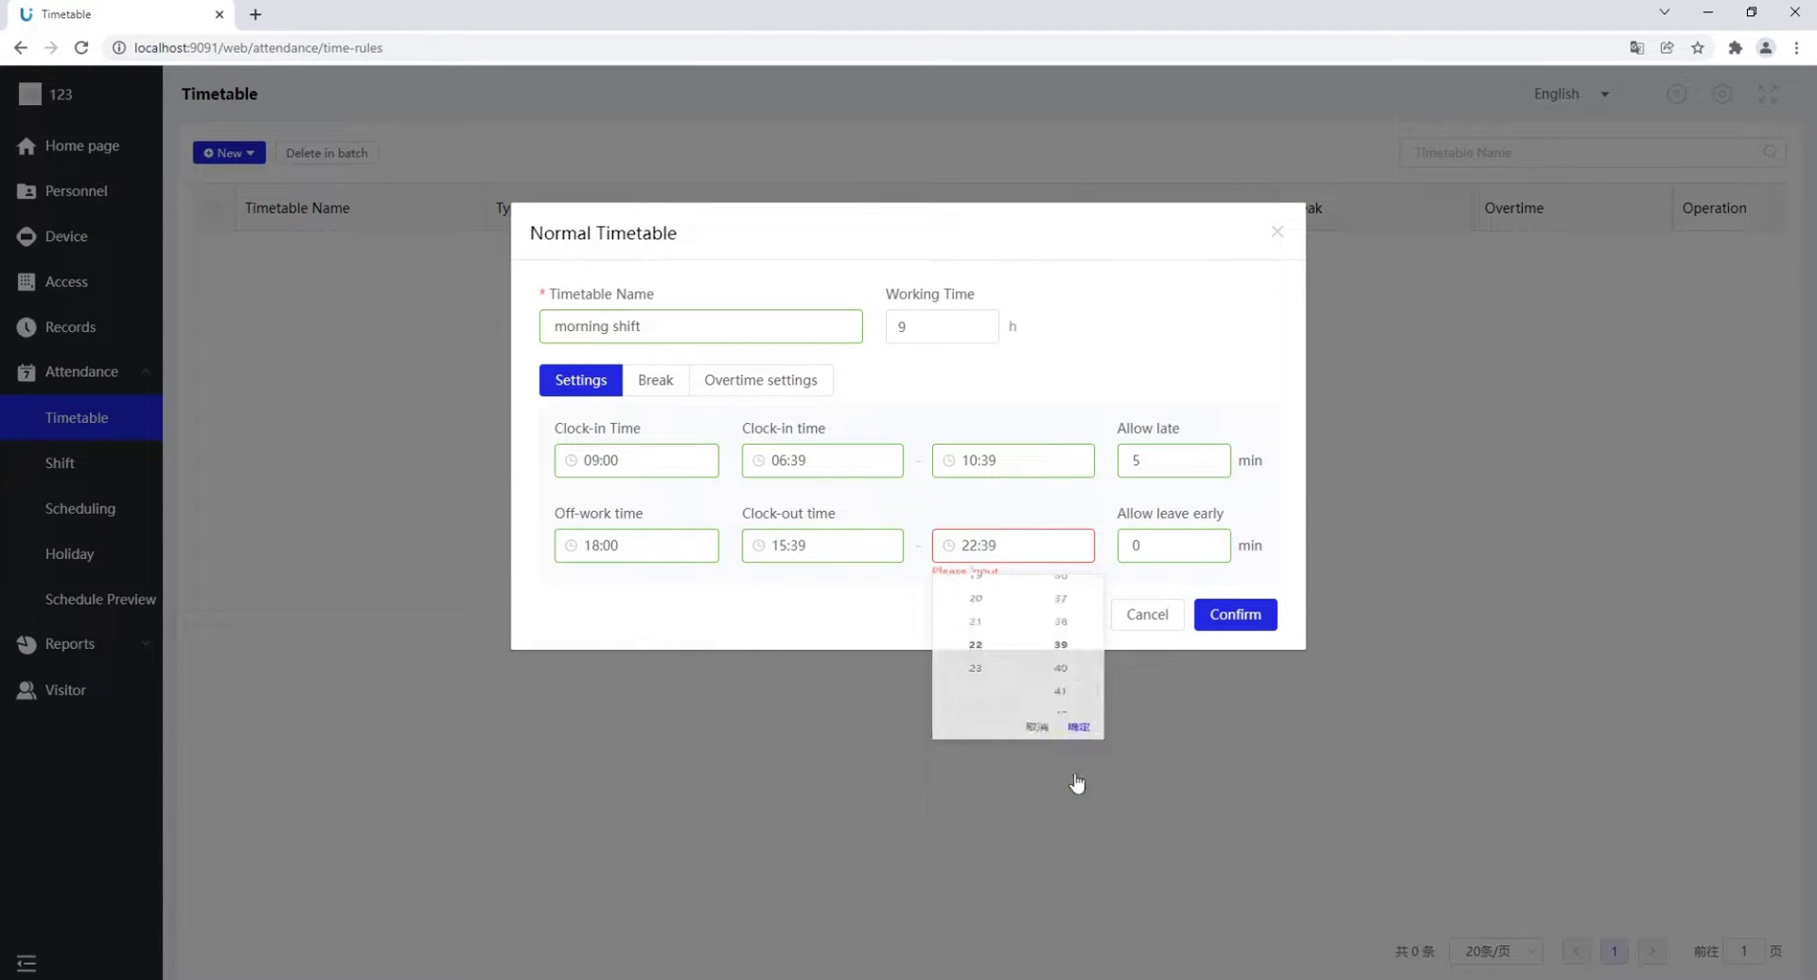
Enable break time for the morning shift and name the break "noon break"
{"action": "left_click", "coordinate": [655, 383]}
{"action": "left_click", "coordinate": [649, 429]}
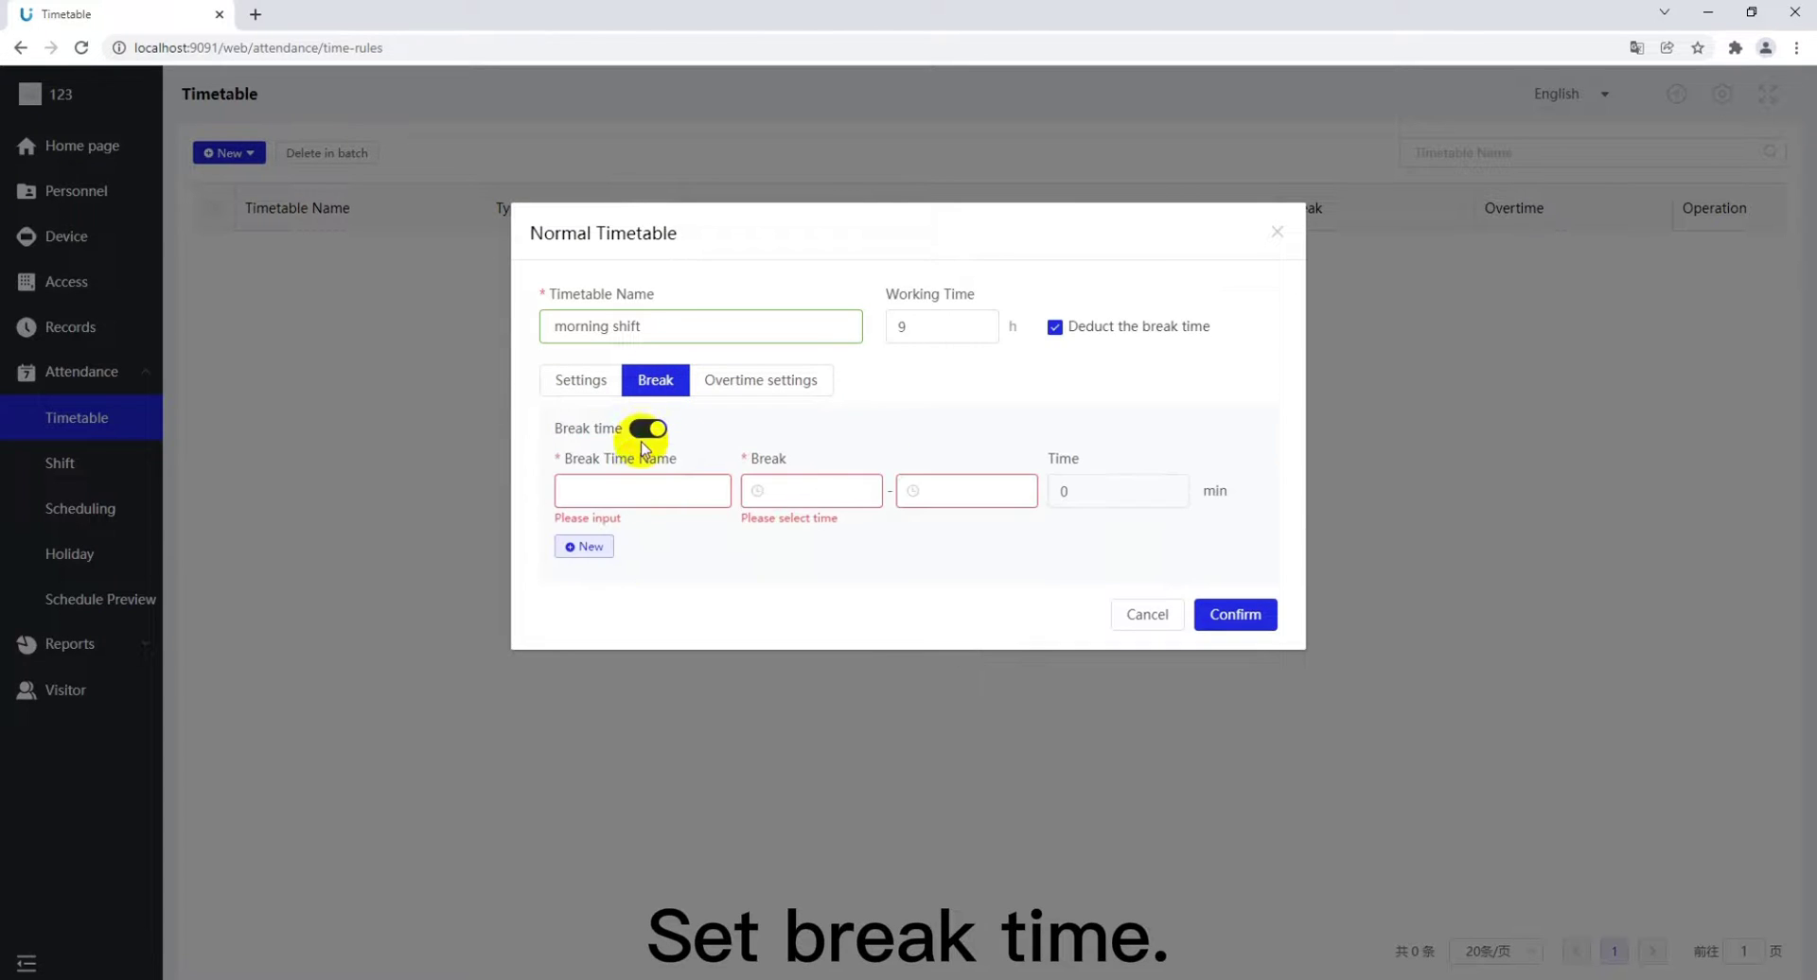
{"action": "left_click", "coordinate": [634, 494]}
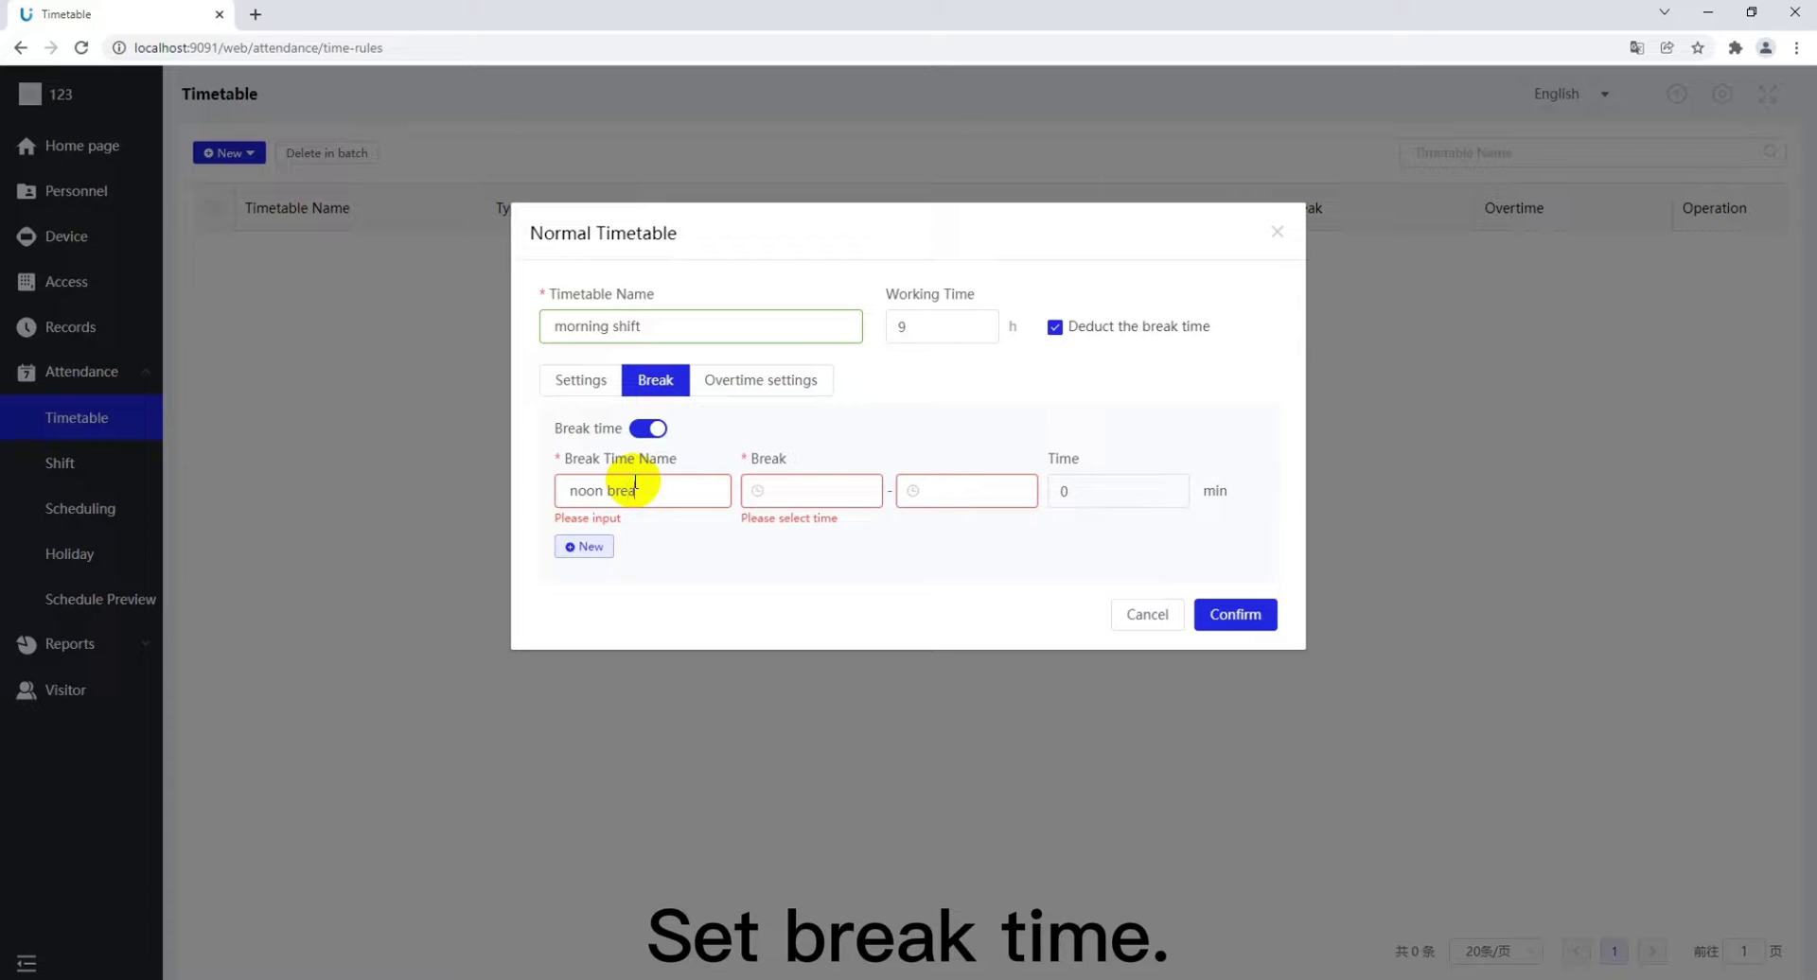
Set the noon break to run from 12:11 to 13:39, with the break time deducted from working time
{"action": "left_click", "coordinate": [785, 490]}
{"action": "scroll", "coordinate": [795, 587], "scroll_direction": "up", "scroll_amount": 3}
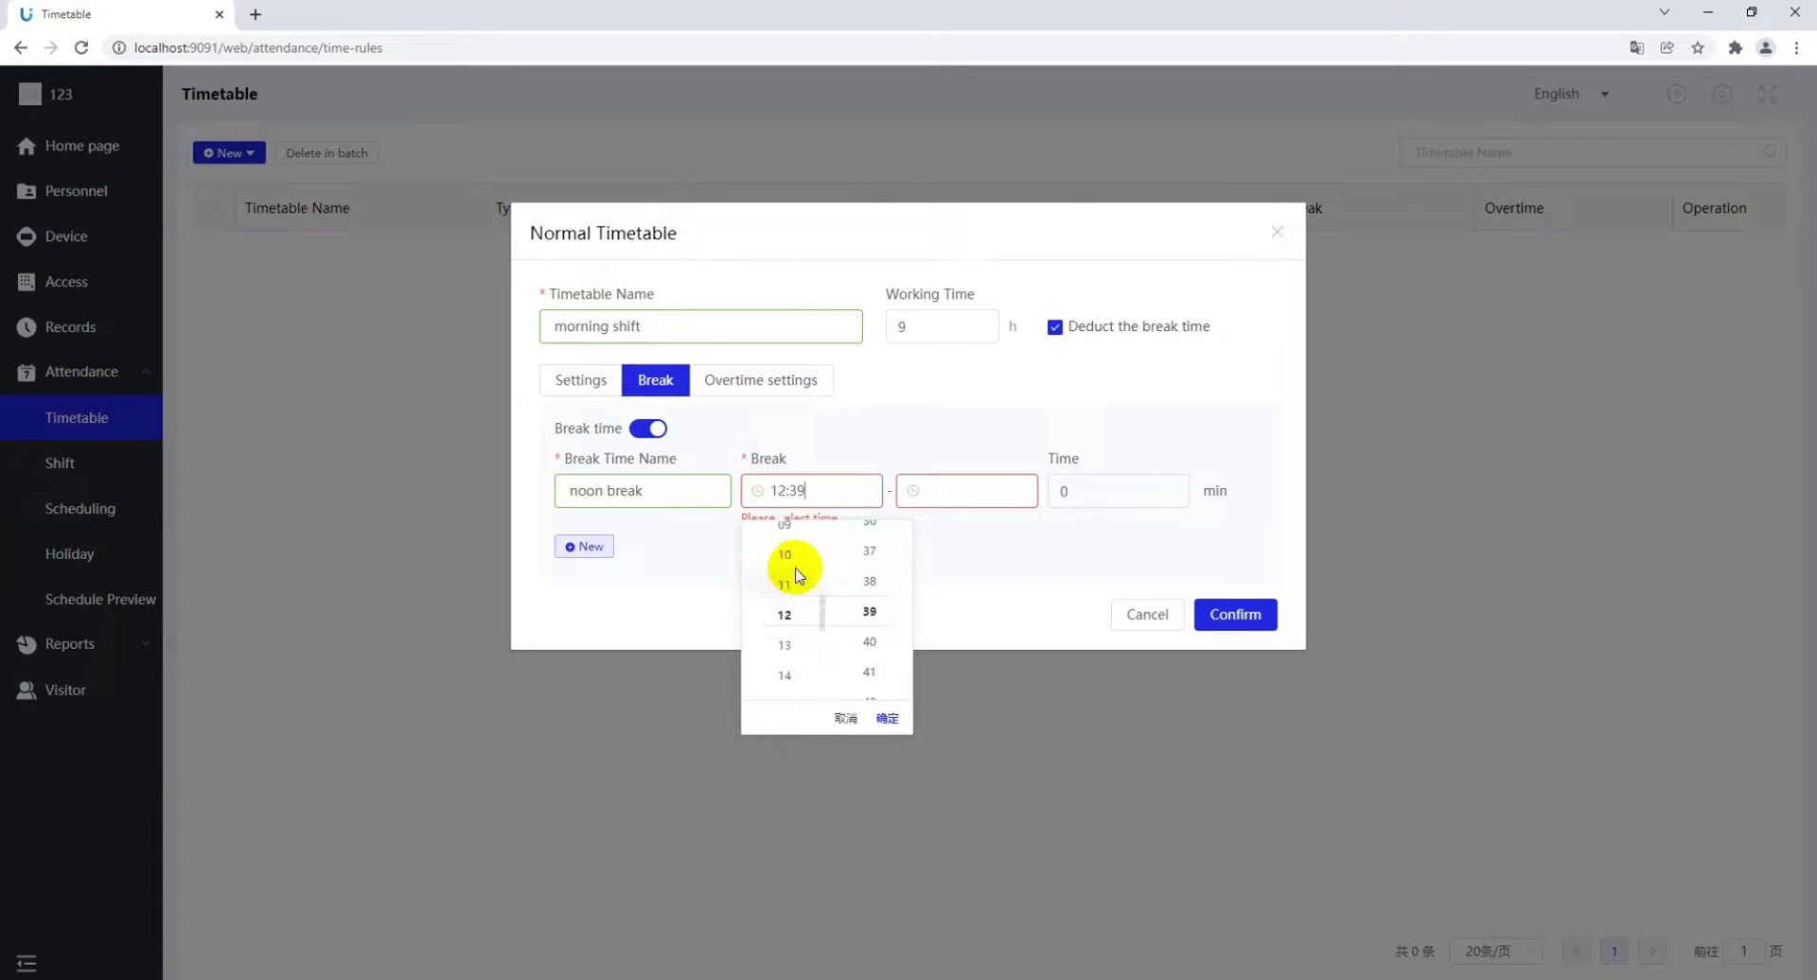
{"action": "scroll", "coordinate": [890, 637], "scroll_direction": "up", "scroll_amount": 2}
{"action": "scroll", "coordinate": [880, 615], "scroll_direction": "up", "scroll_amount": 5}
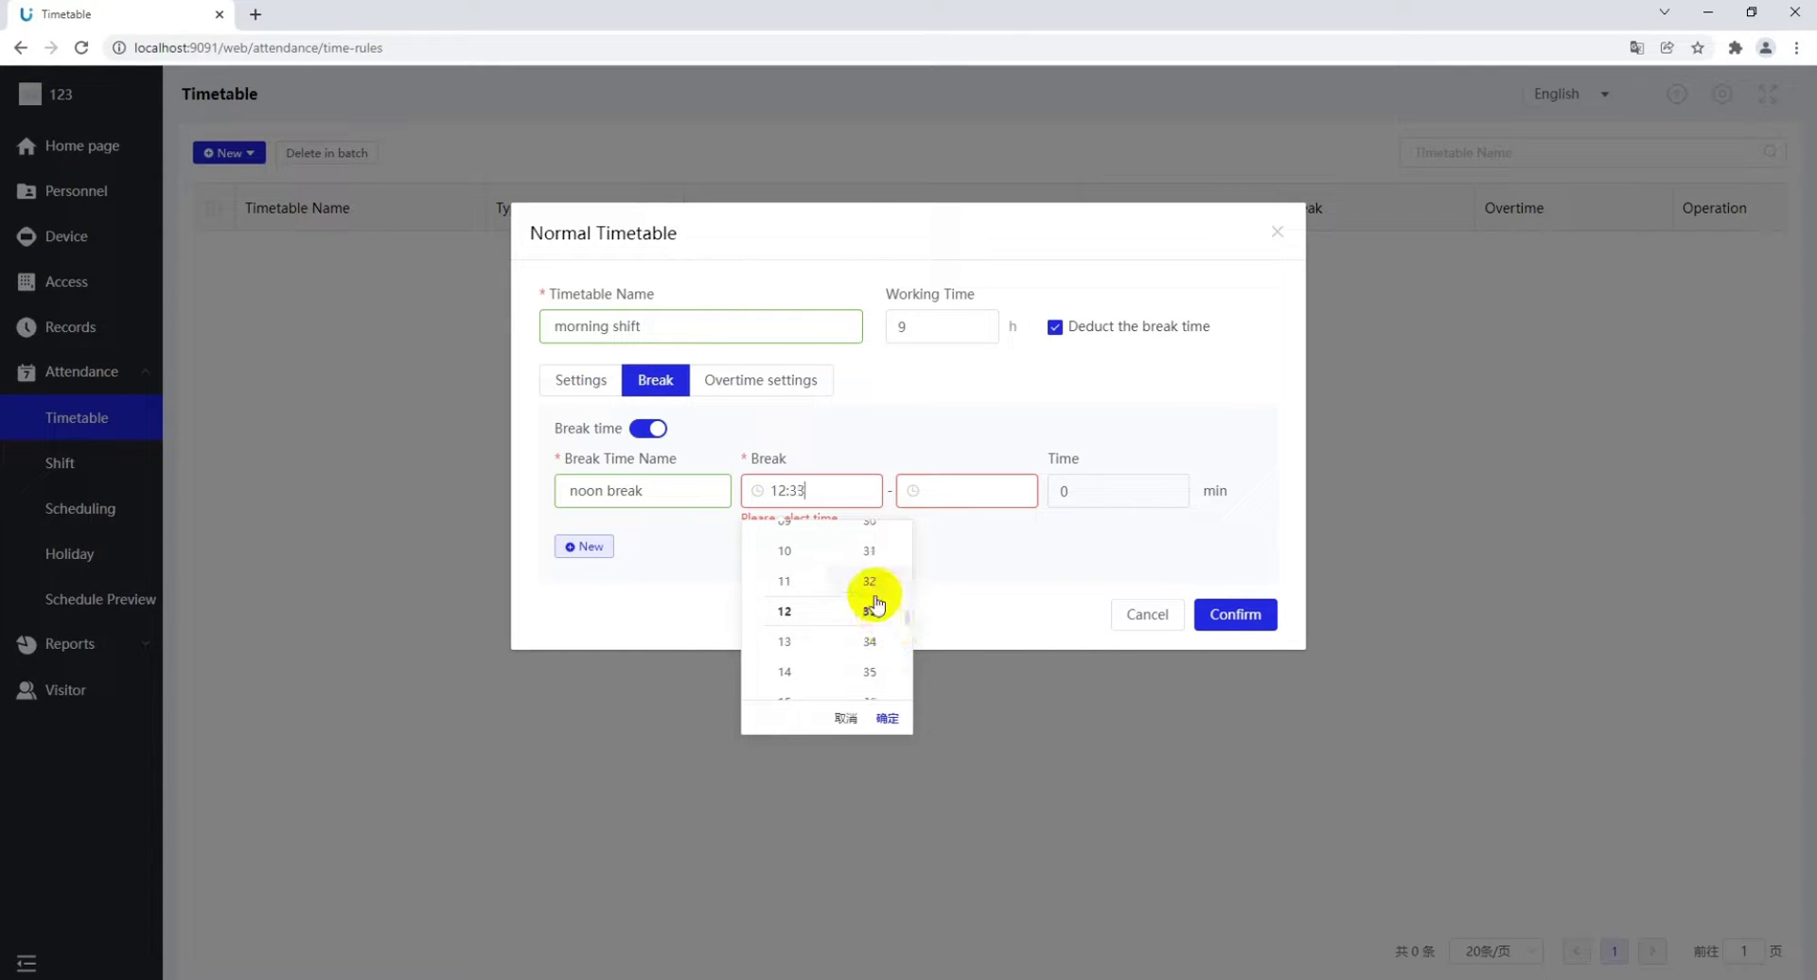
{"action": "scroll", "coordinate": [870, 596], "scroll_direction": "up", "scroll_amount": 5}
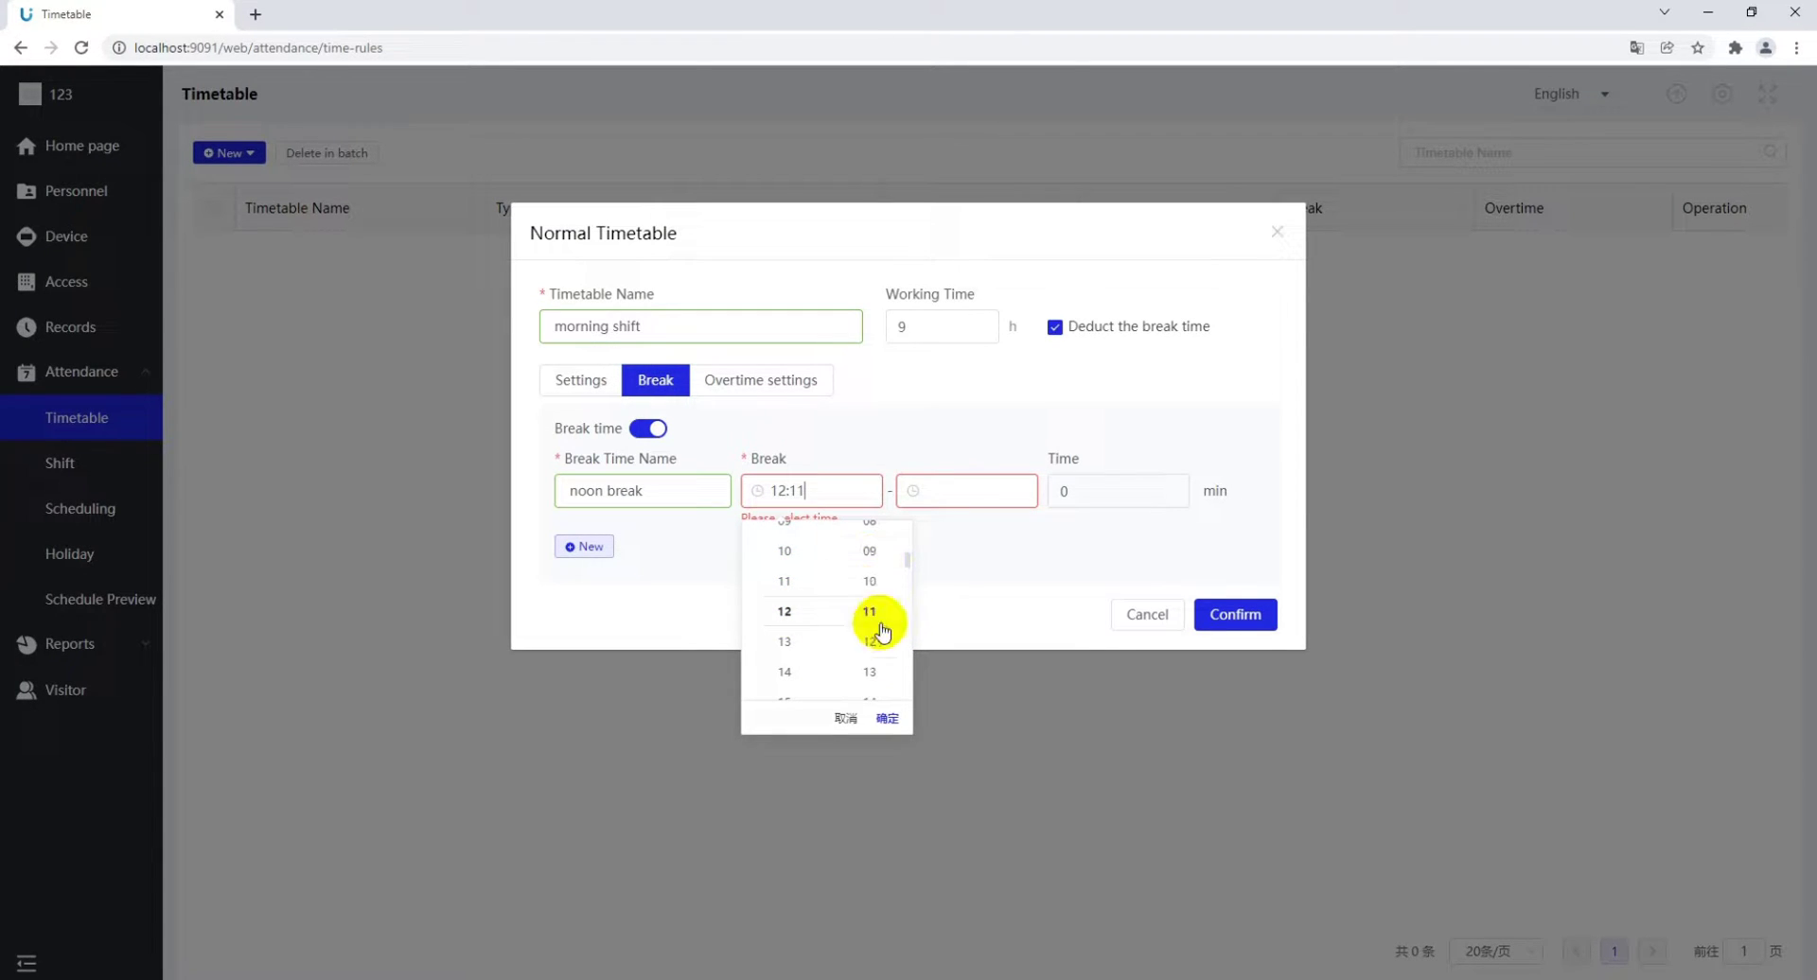
{"action": "left_click", "coordinate": [886, 718]}
{"action": "left_click", "coordinate": [952, 492]}
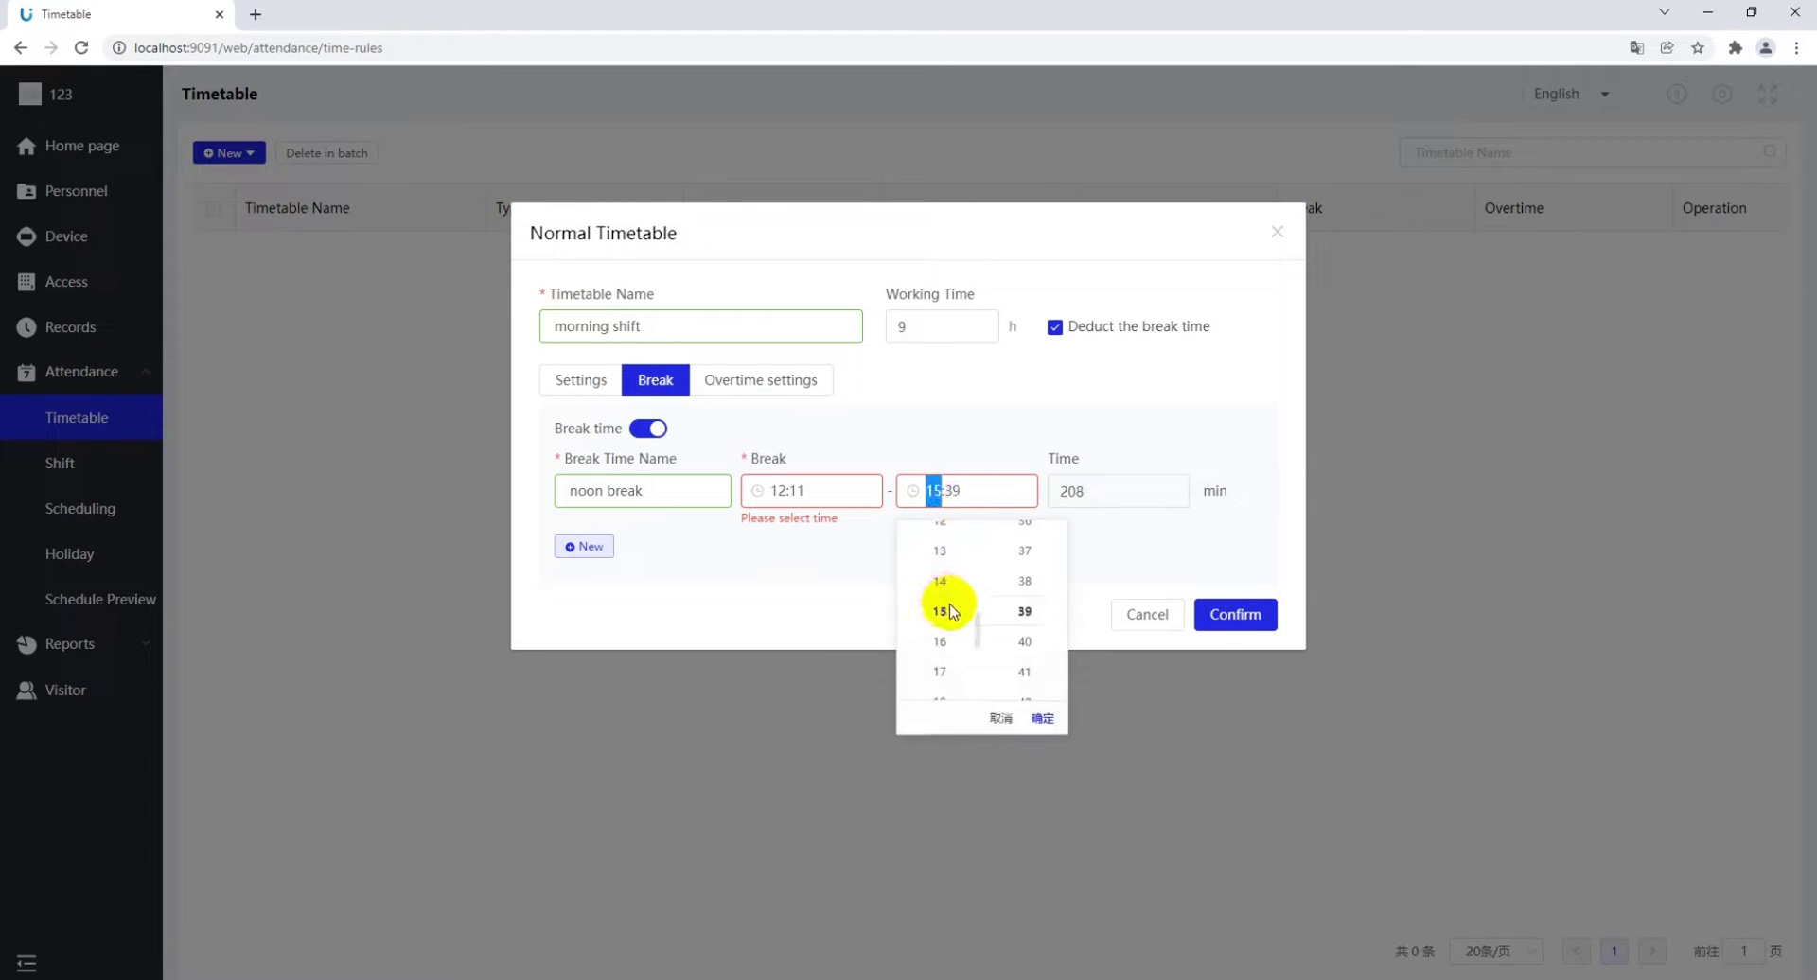
{"action": "left_click", "coordinate": [949, 653]}
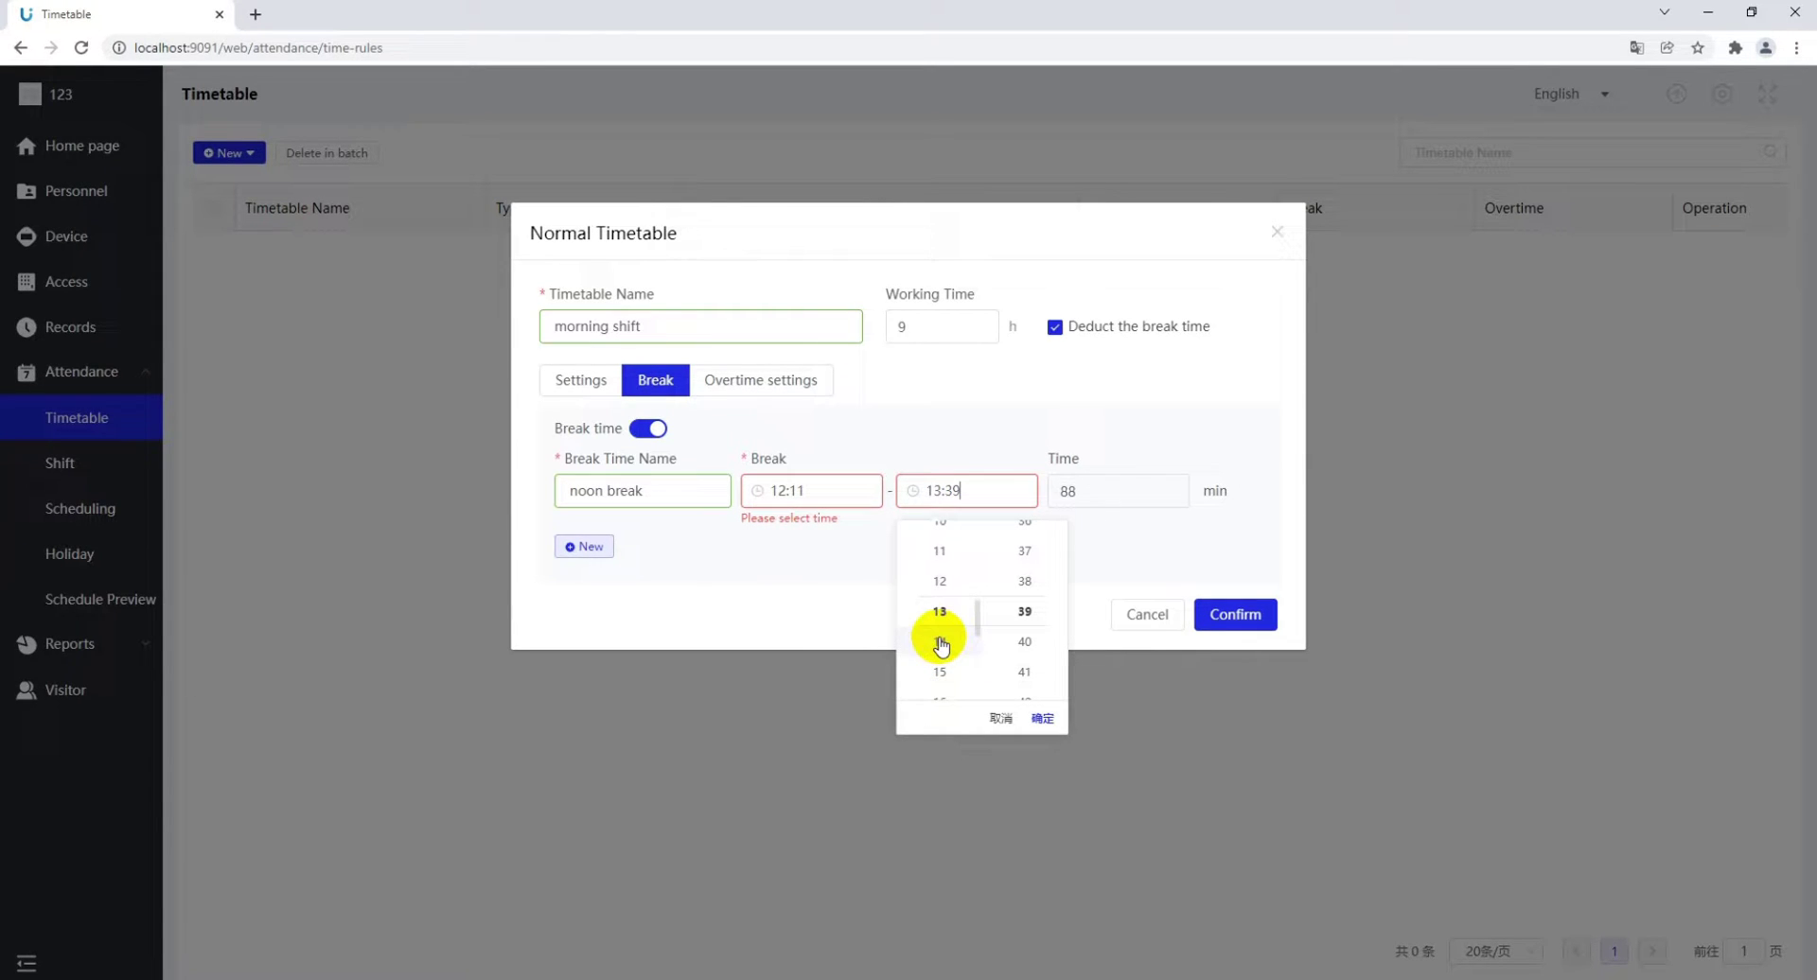
{"action": "left_click", "coordinate": [1041, 719]}
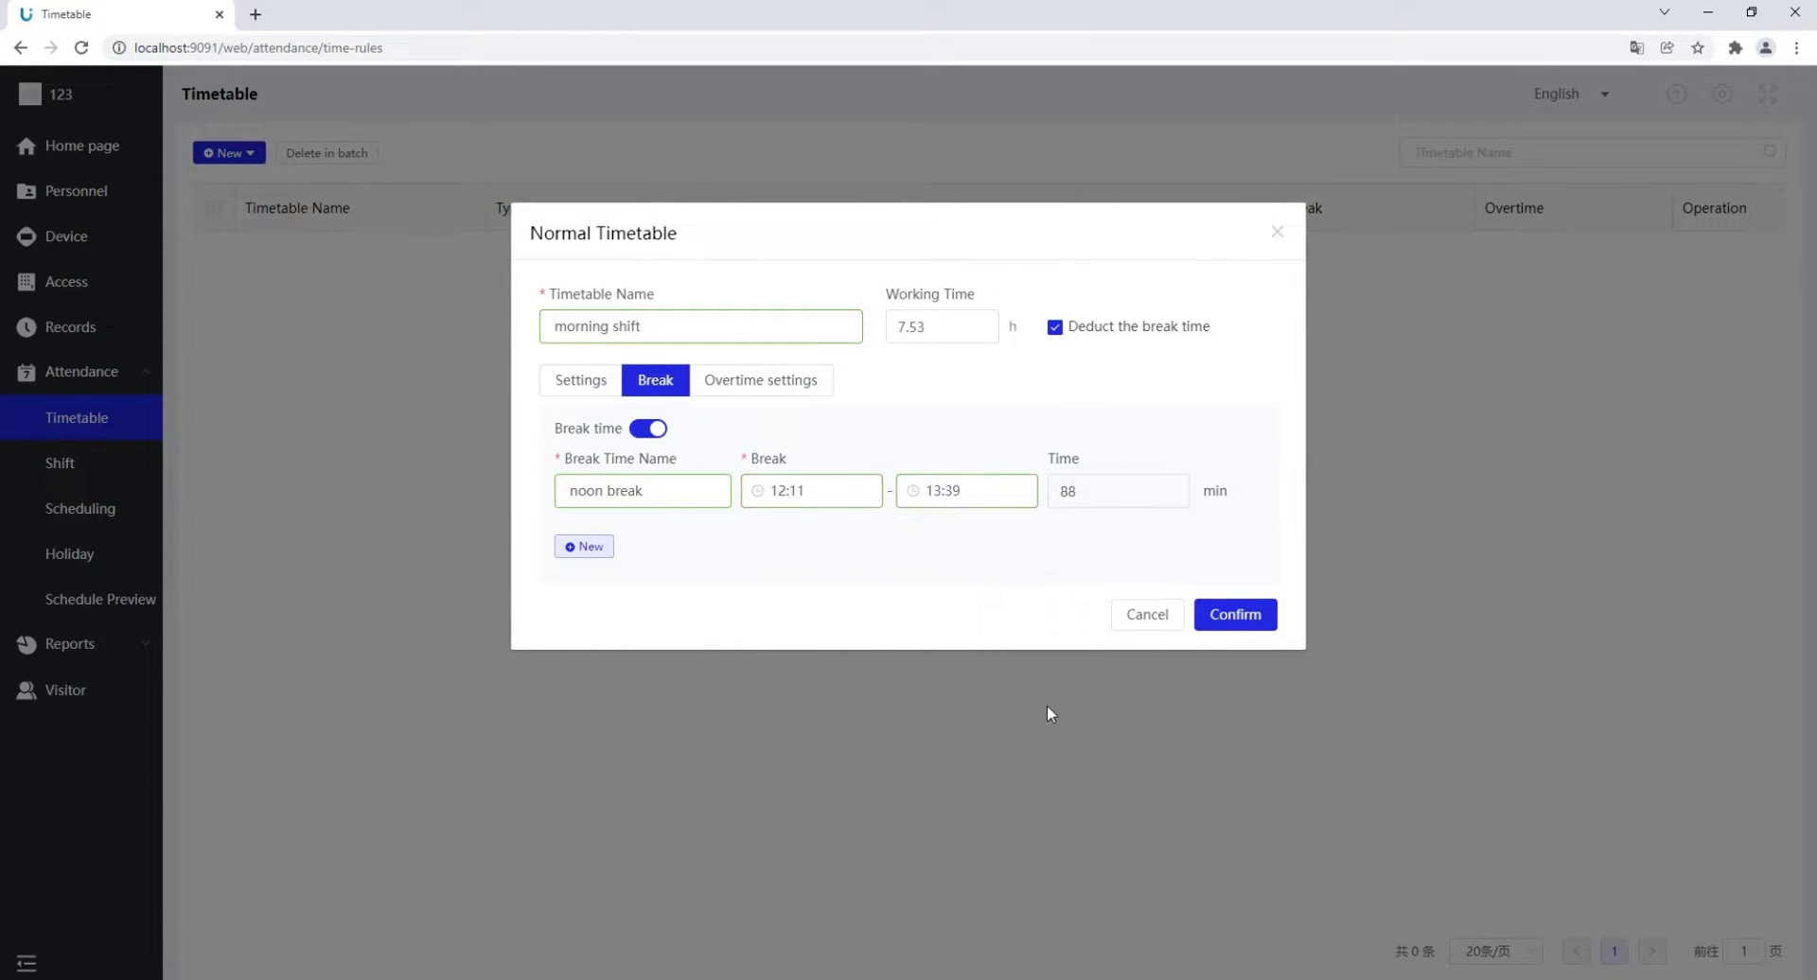
{"action": "left_click", "coordinate": [1055, 331]}
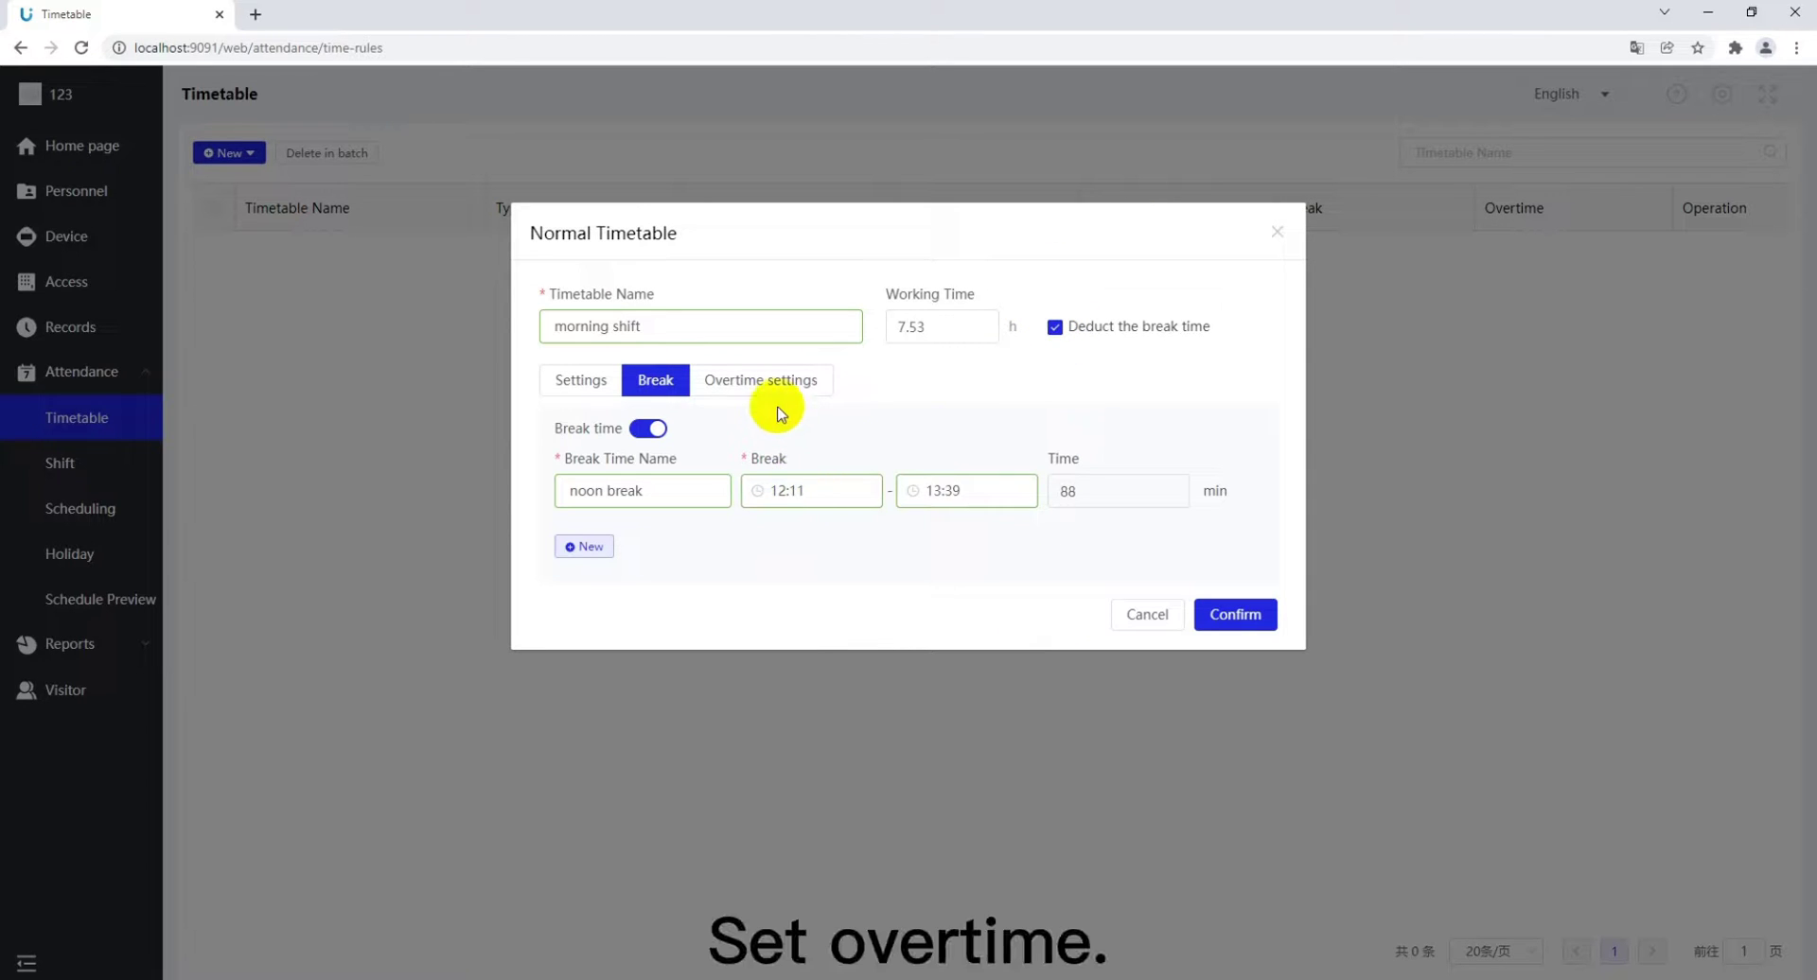
Enable overtime with thresholds of 10 min before clock-in and 30 min after clock-out, and save the normal timetable
{"action": "left_click", "coordinate": [760, 383]}
{"action": "left_click", "coordinate": [639, 428]}
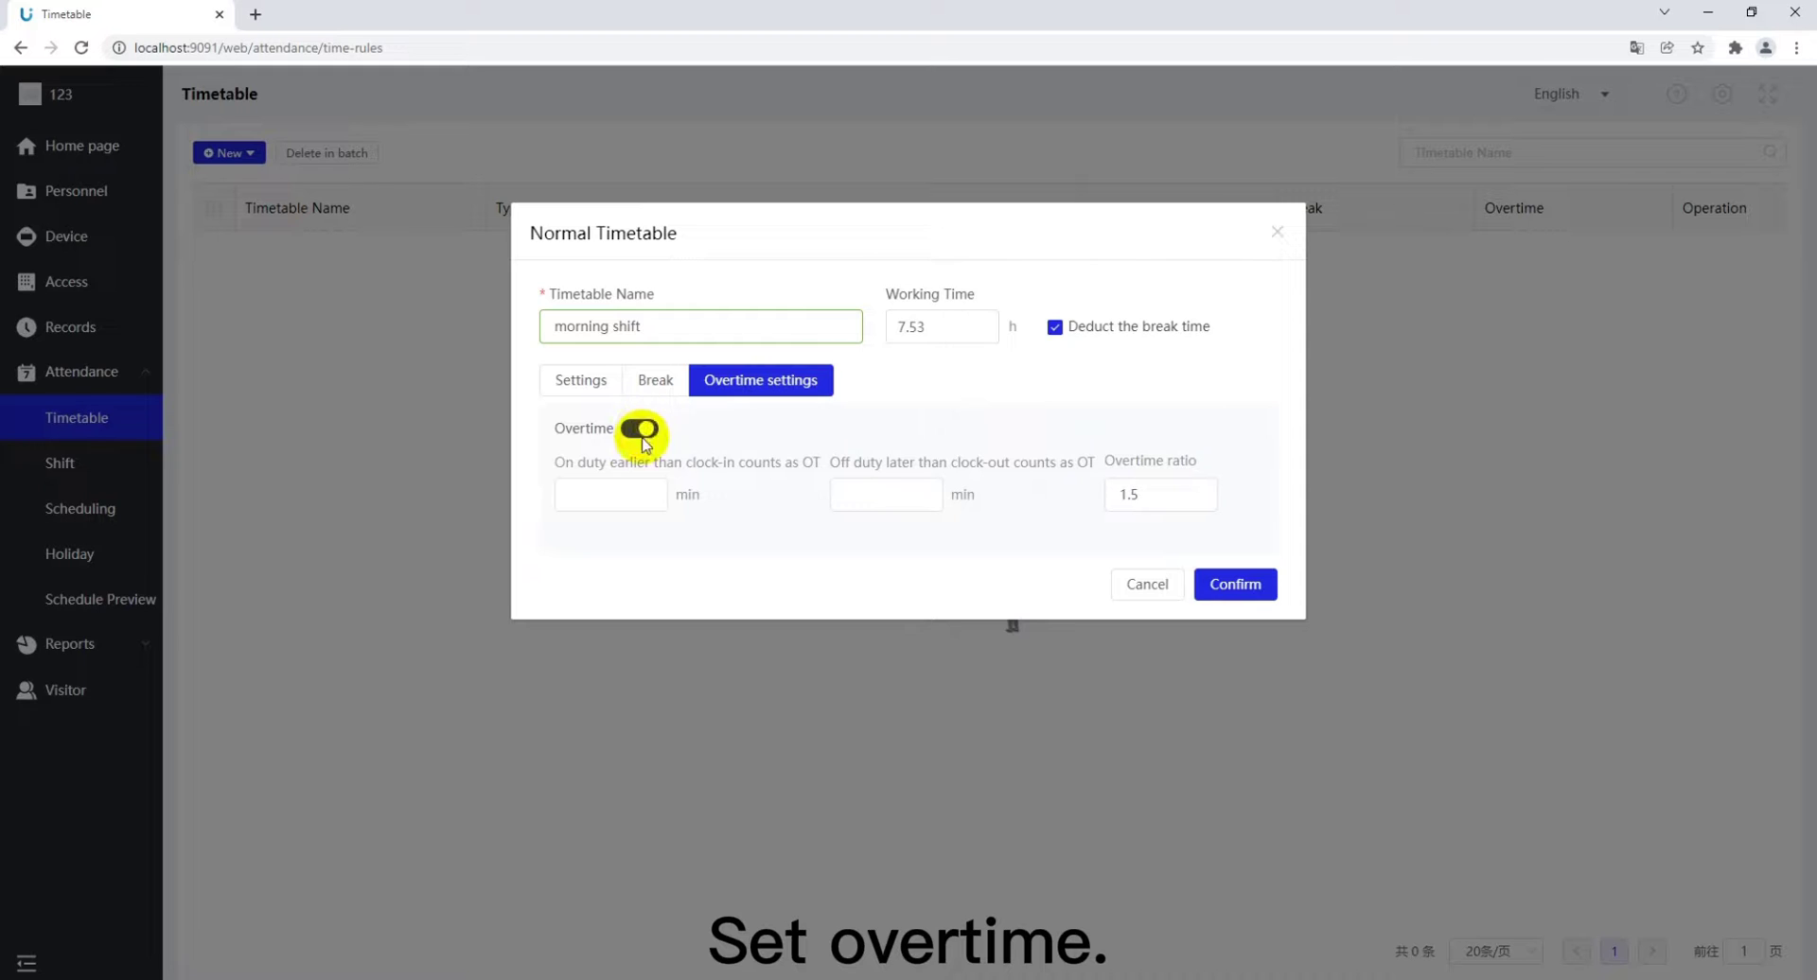
{"action": "left_click", "coordinate": [640, 492]}
{"action": "type", "text": "10"}
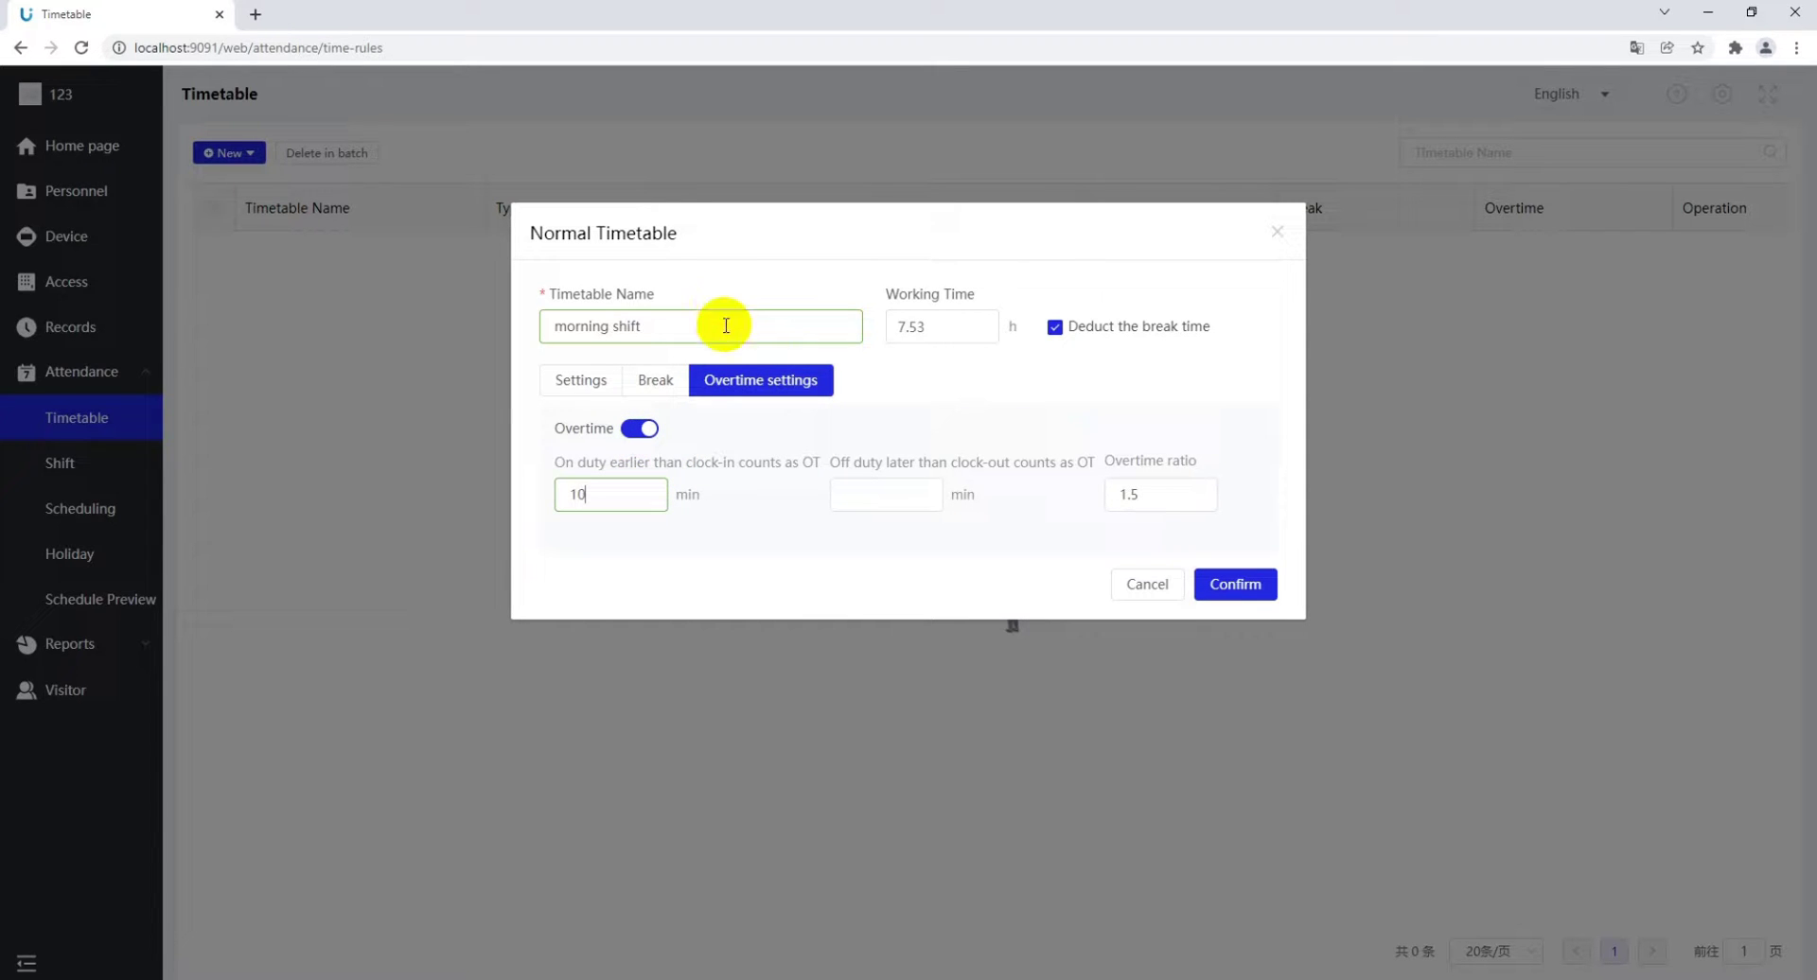
{"action": "left_click", "coordinate": [888, 488]}
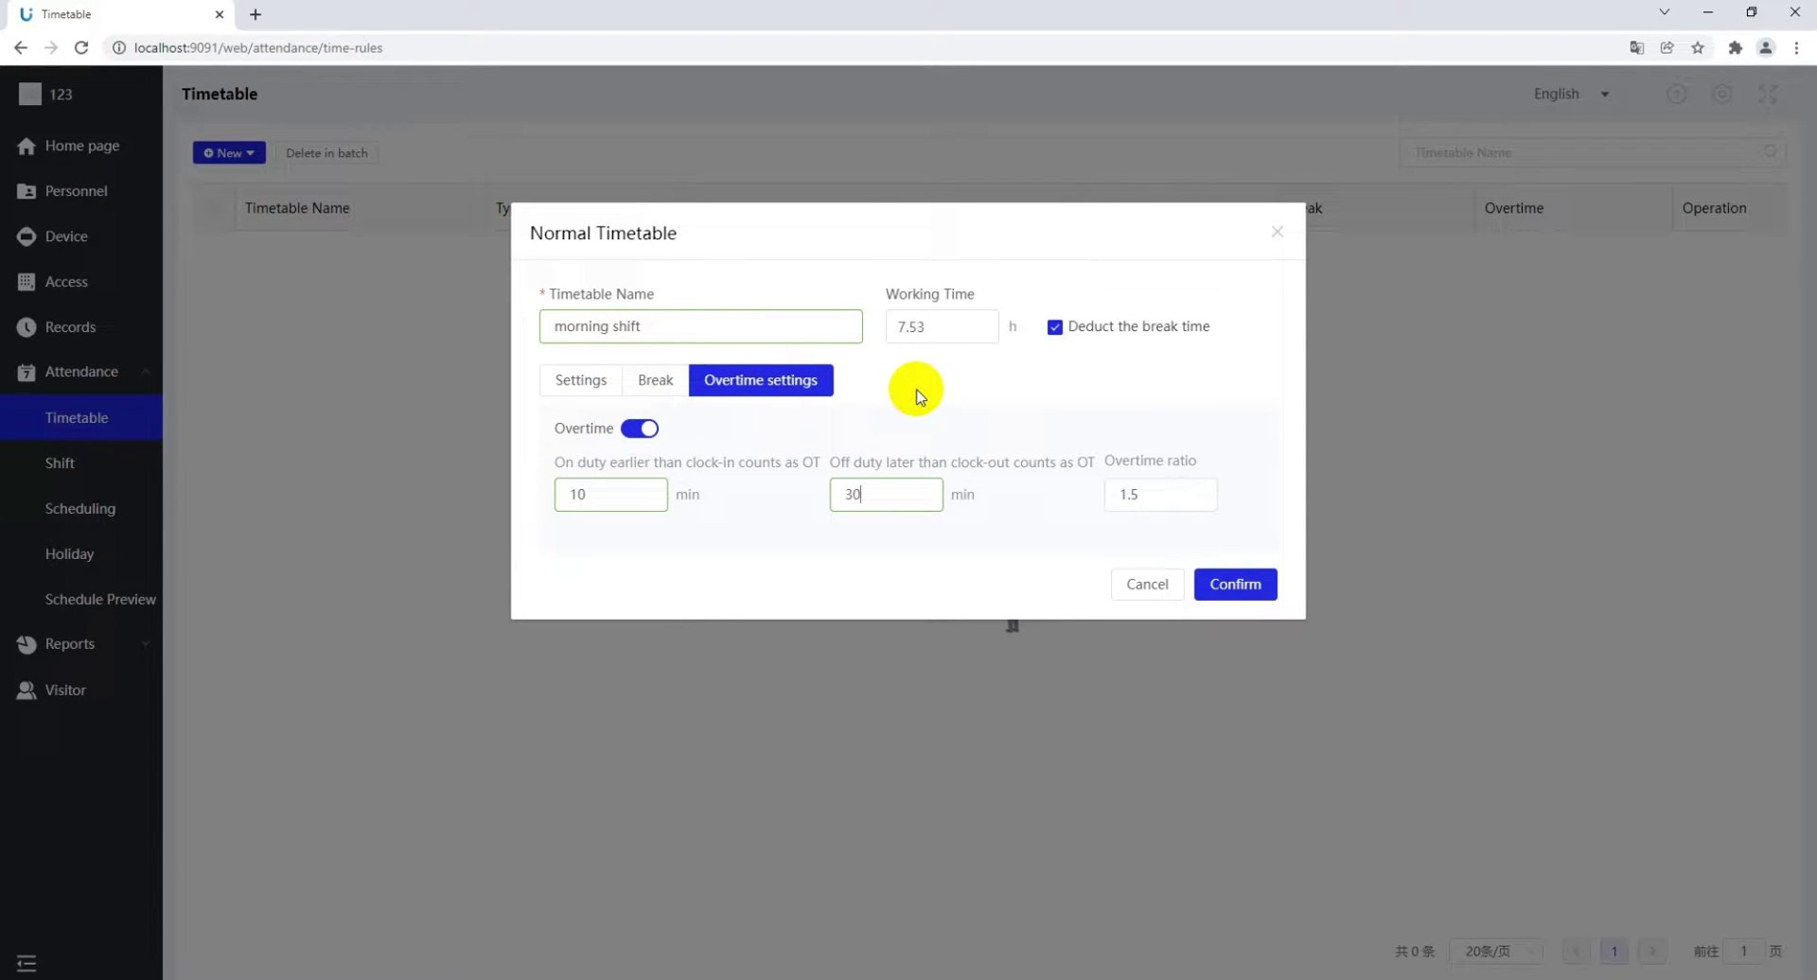
{"action": "left_click", "coordinate": [1247, 584]}
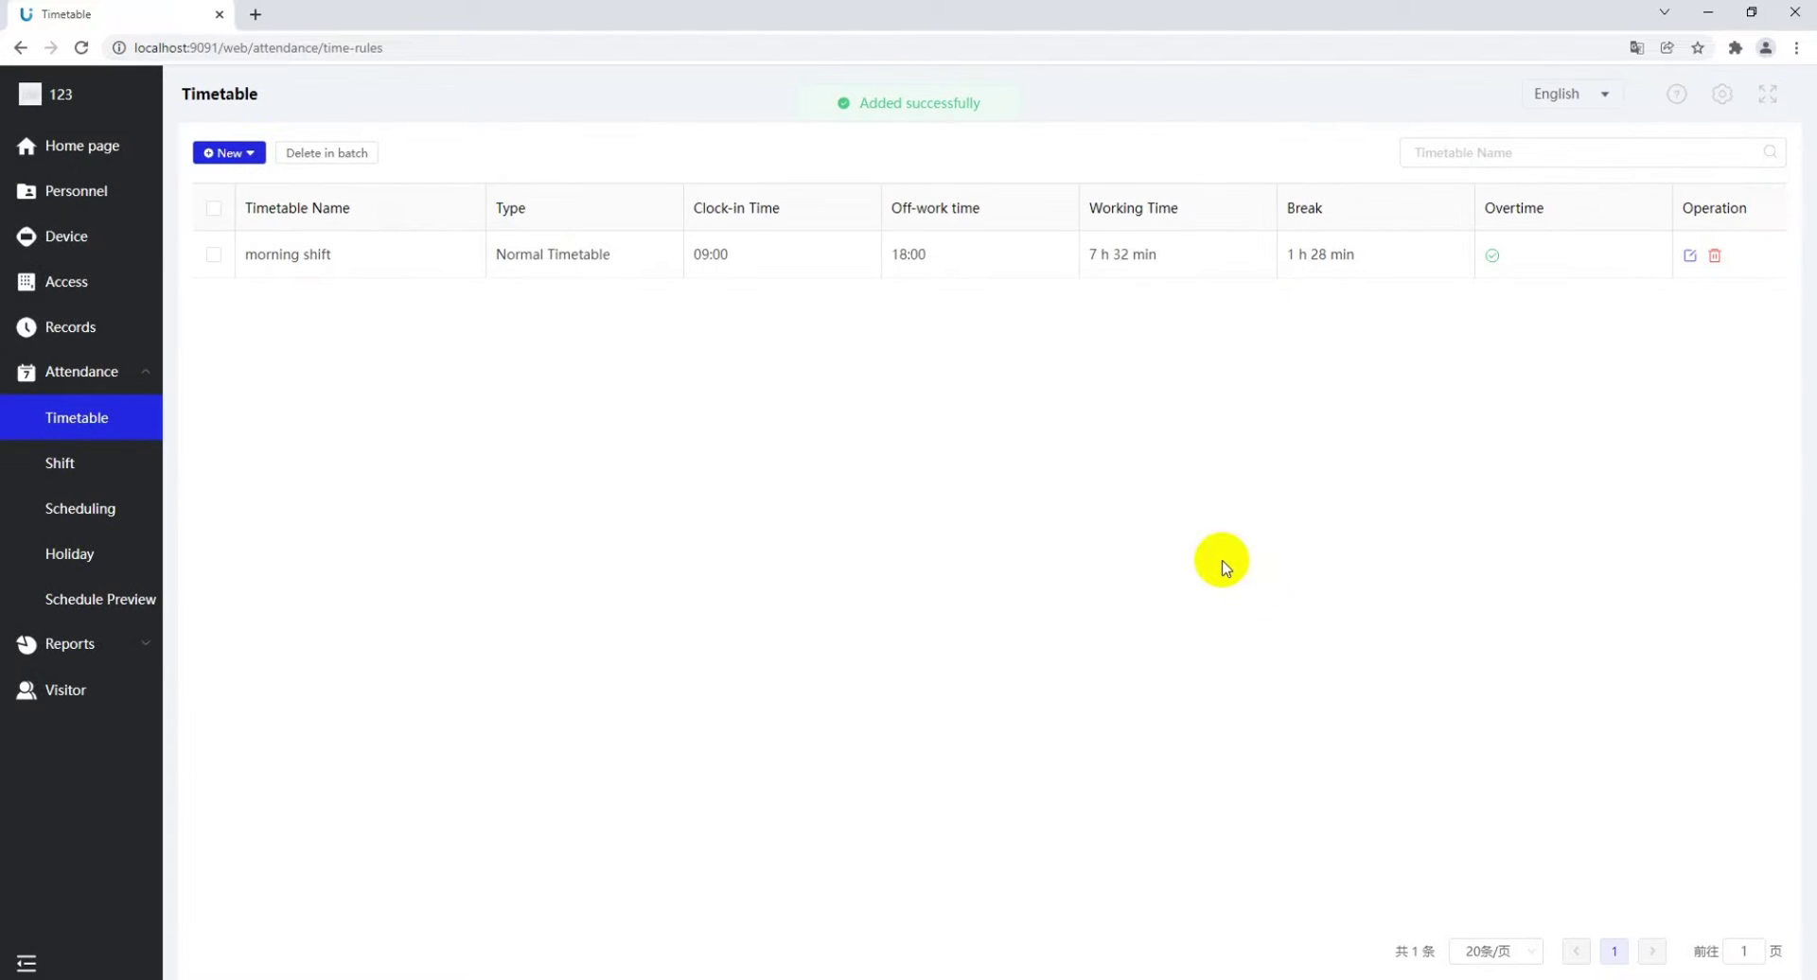
Create a new flexible timetable named "Free class"
{"action": "mouse_move", "coordinate": [243, 166]}
{"action": "left_click", "coordinate": [230, 218]}
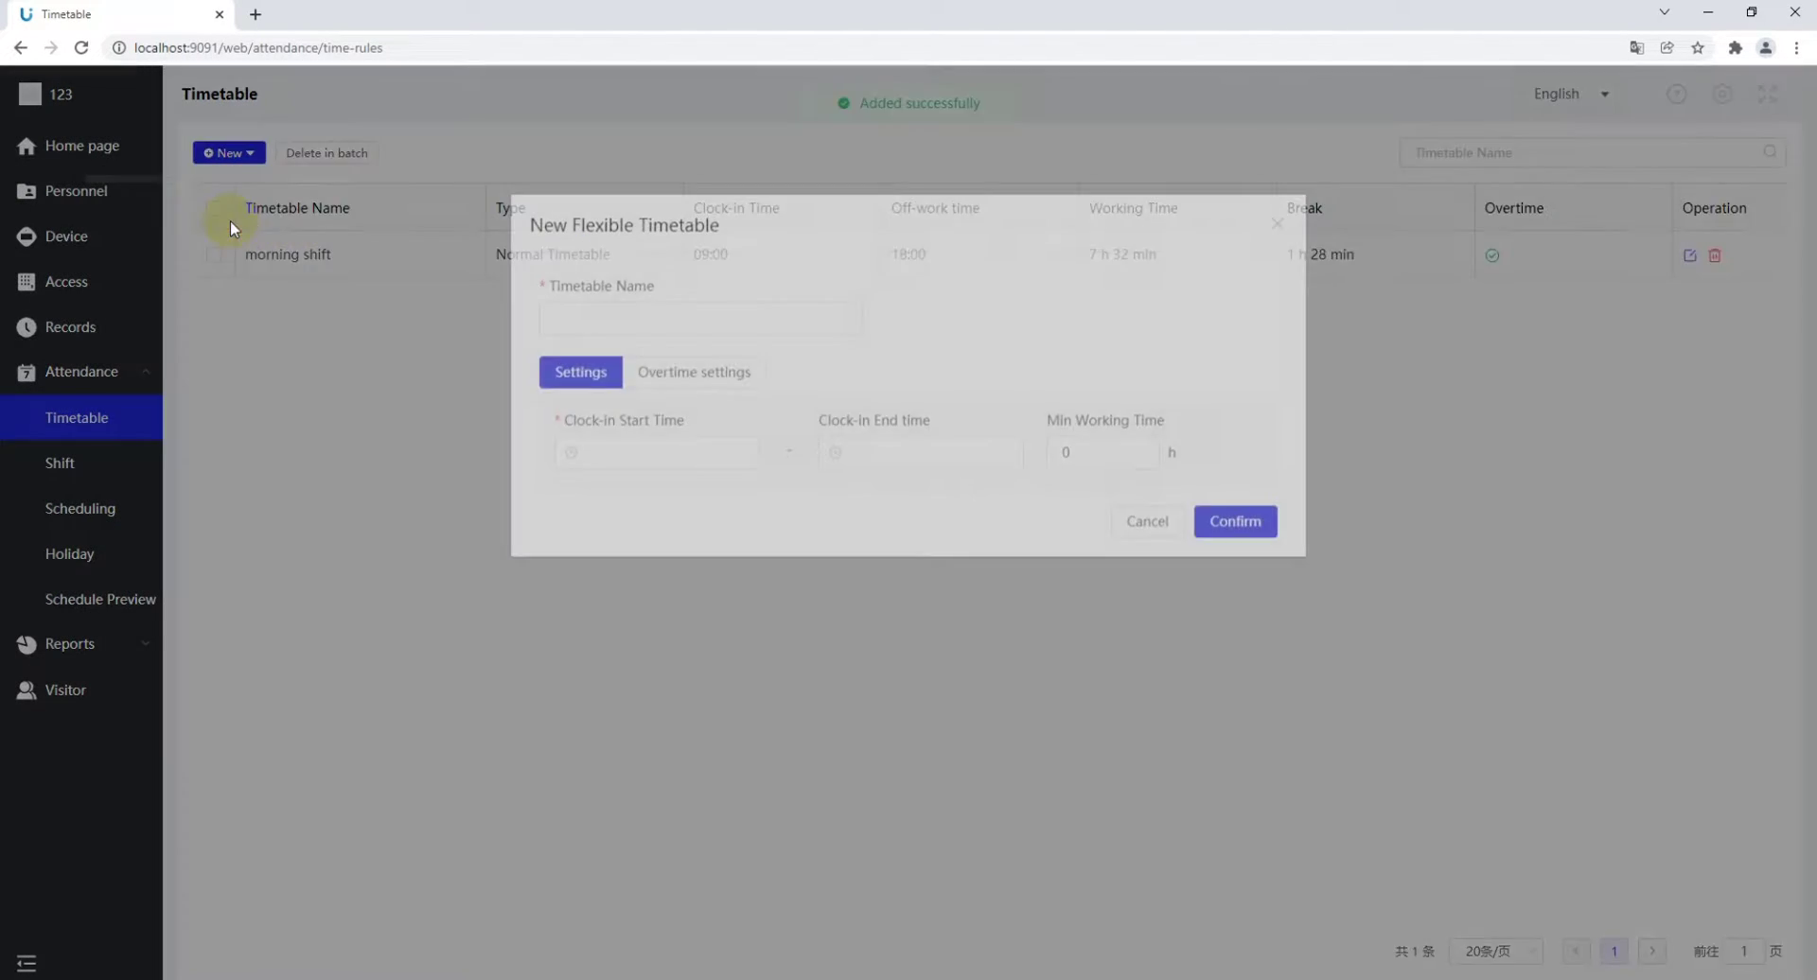
{"action": "left_click", "coordinate": [563, 326]}
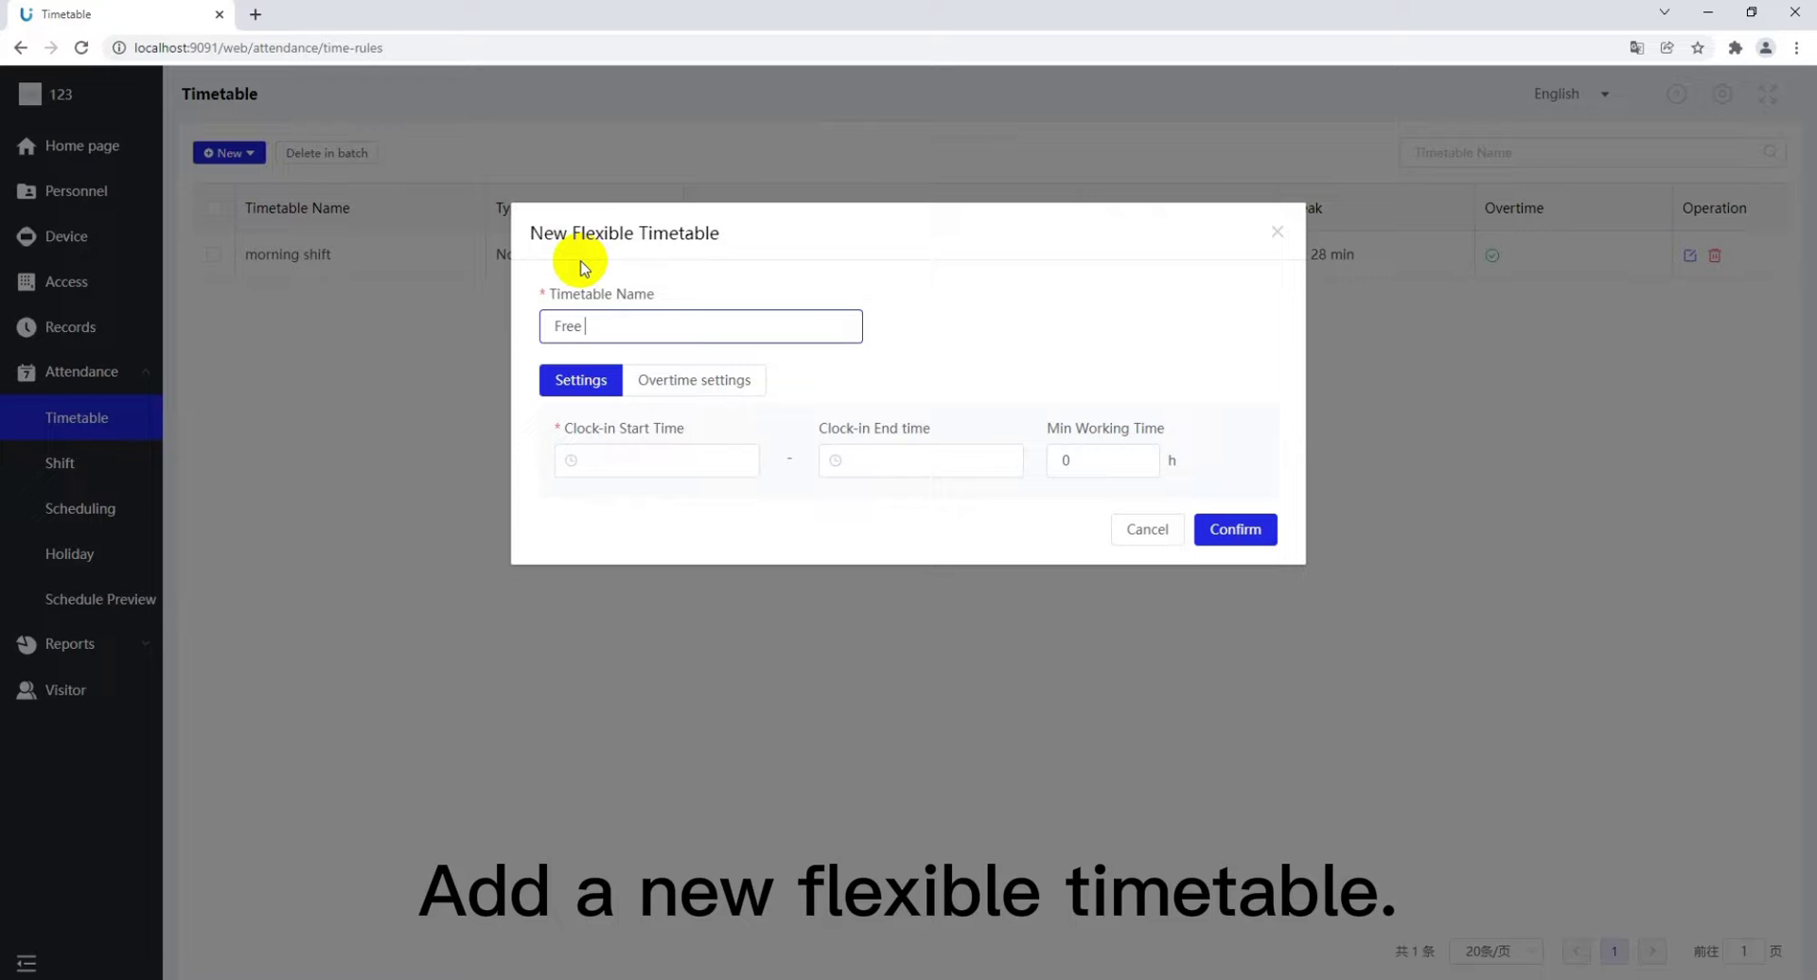
{"action": "type", "text": "Free cl"}
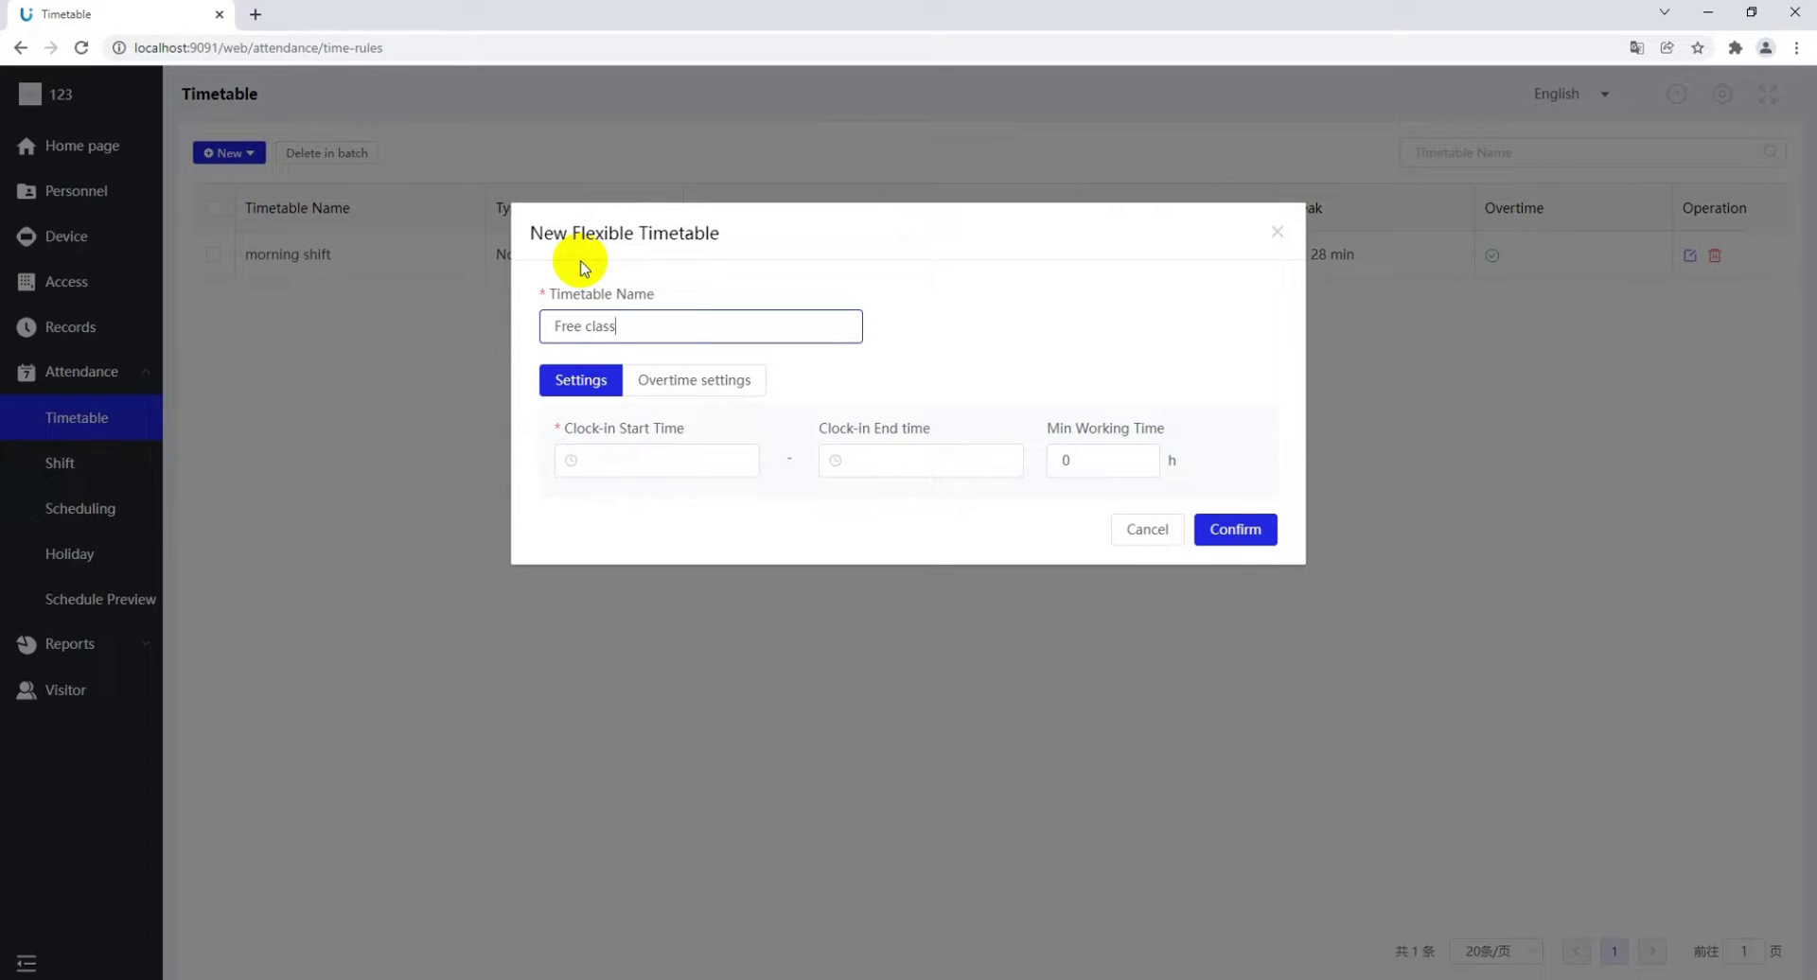
{"action": "type", "text": "ass"}
Set the flexible timetable's clock-in period to 07:40–23:40 with a minimum working time of 8 hours
{"action": "left_click", "coordinate": [617, 459]}
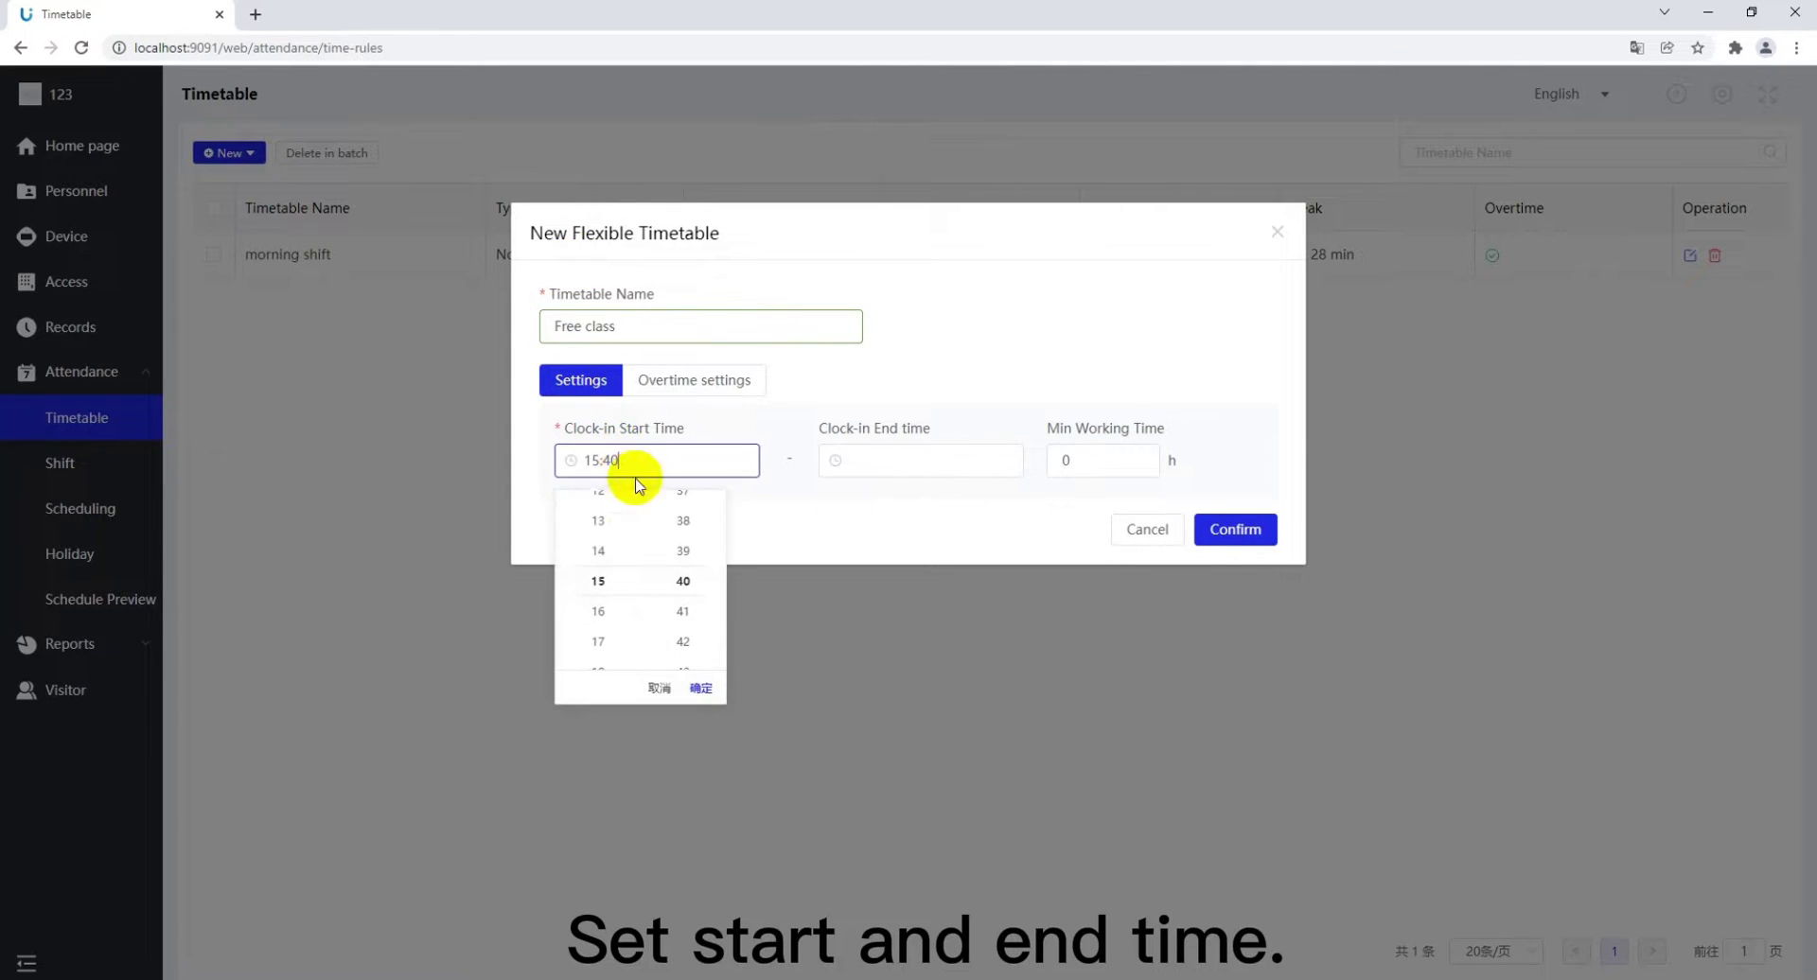
{"action": "scroll", "coordinate": [596, 553], "scroll_direction": "up", "scroll_amount": 3}
{"action": "left_click", "coordinate": [605, 552]}
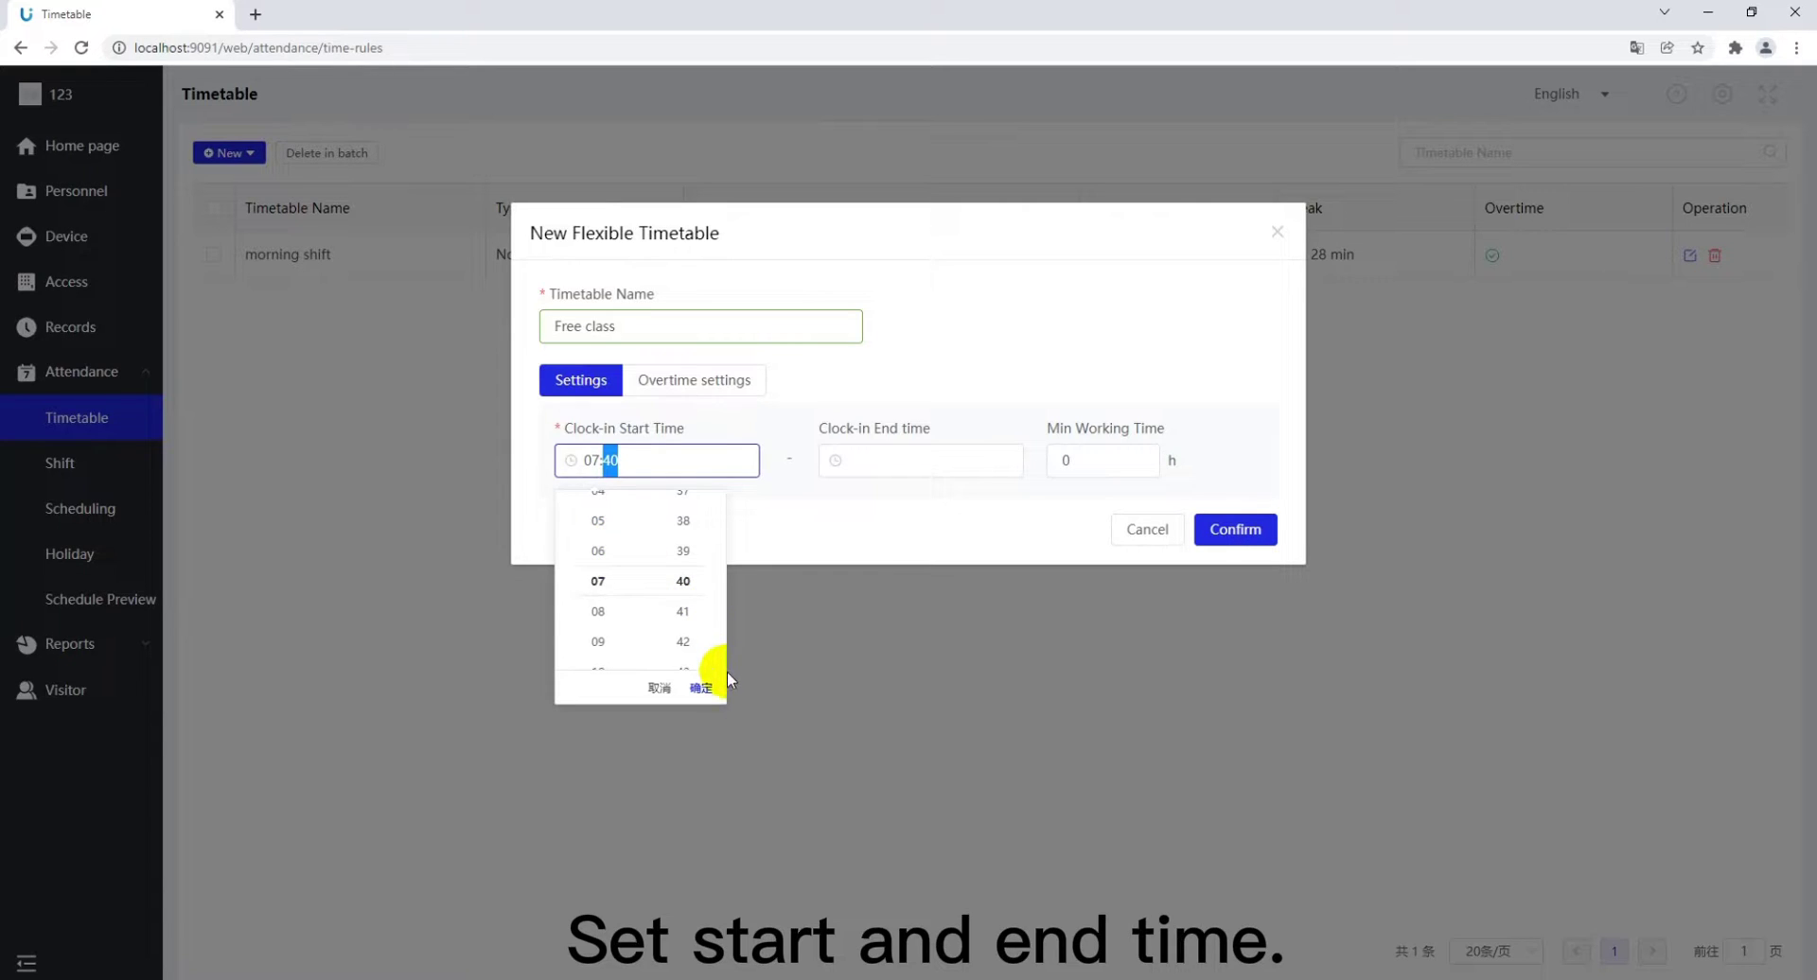
{"action": "left_click", "coordinate": [701, 688]}
{"action": "left_click", "coordinate": [871, 457]}
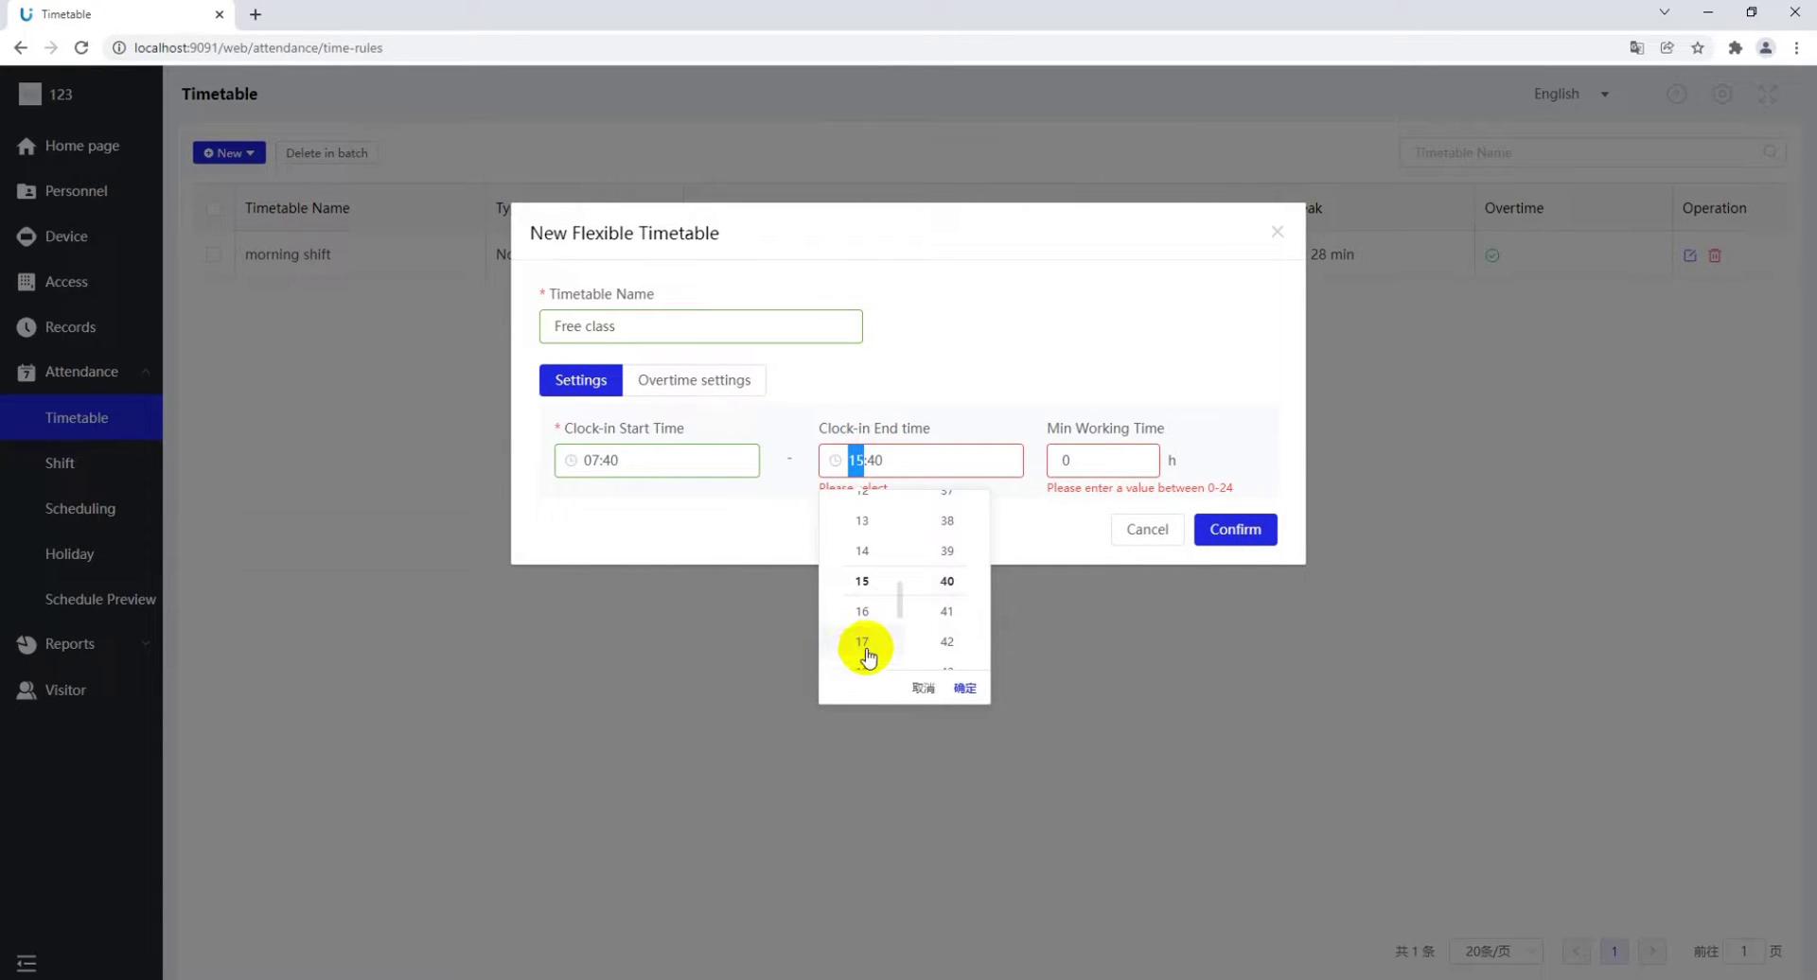
{"action": "scroll", "coordinate": [869, 654], "scroll_direction": "down", "scroll_amount": 5}
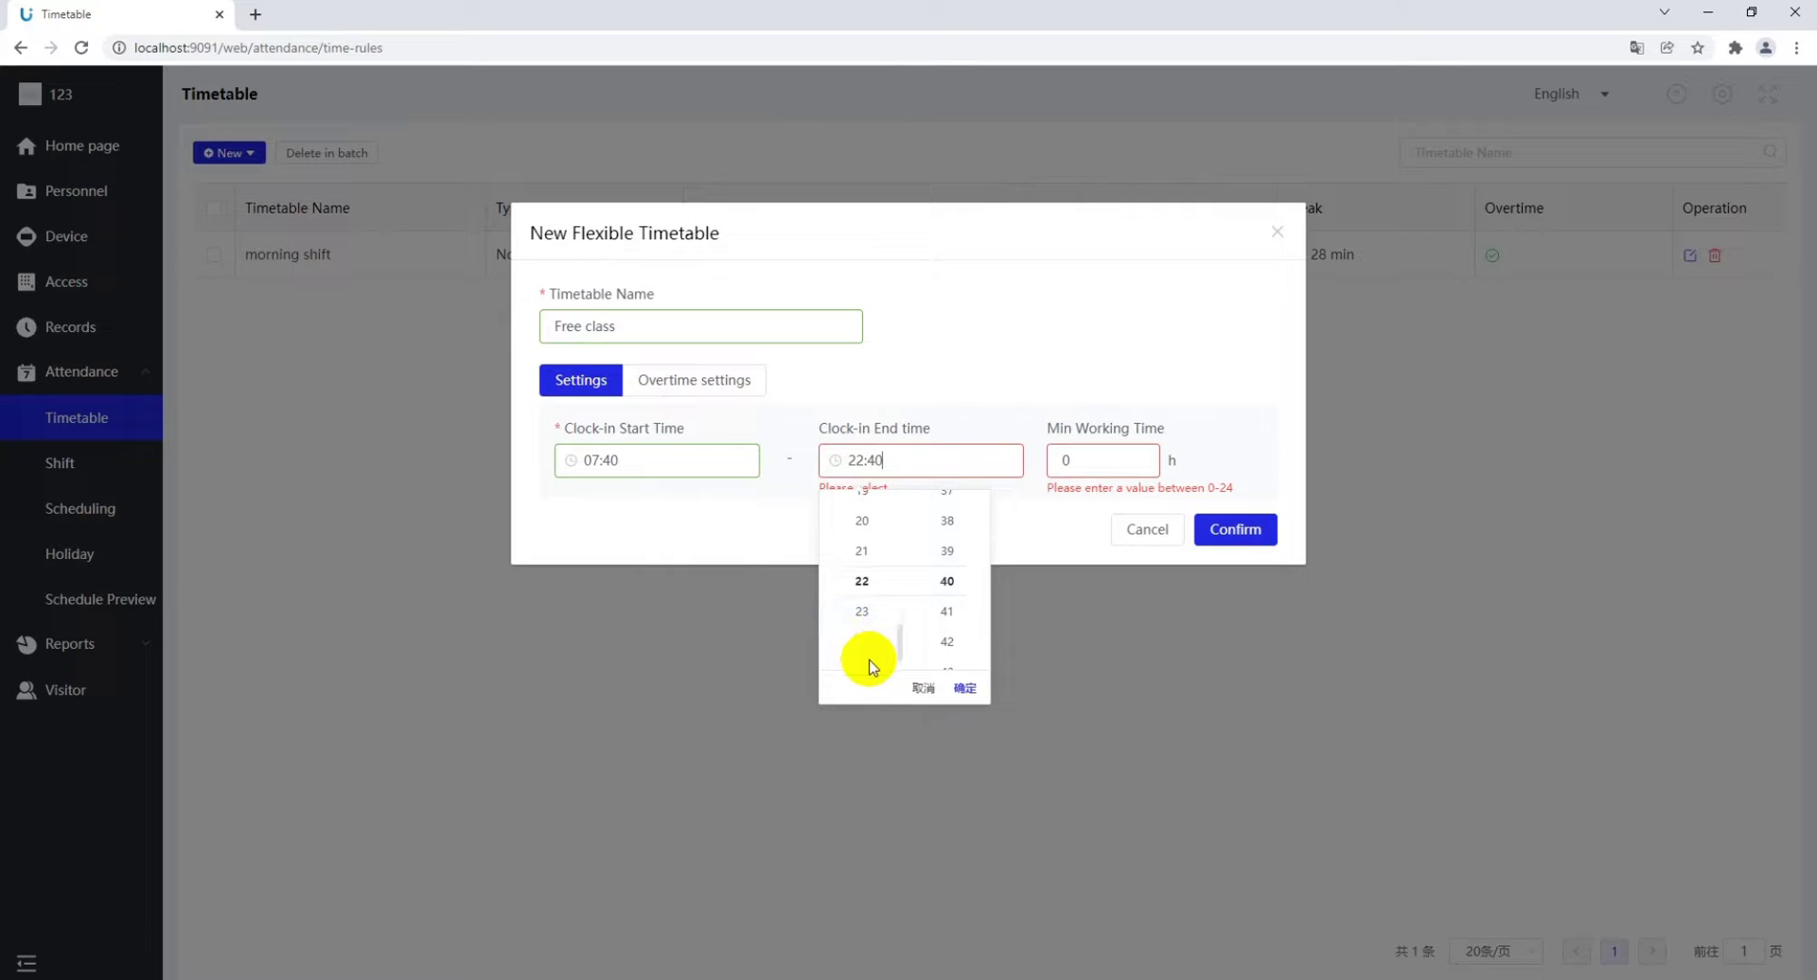
{"action": "left_click", "coordinate": [969, 690]}
{"action": "left_click_drag", "start_coordinate": [1088, 468], "coordinate": [1048, 457]}
{"action": "type", "text": "8"}
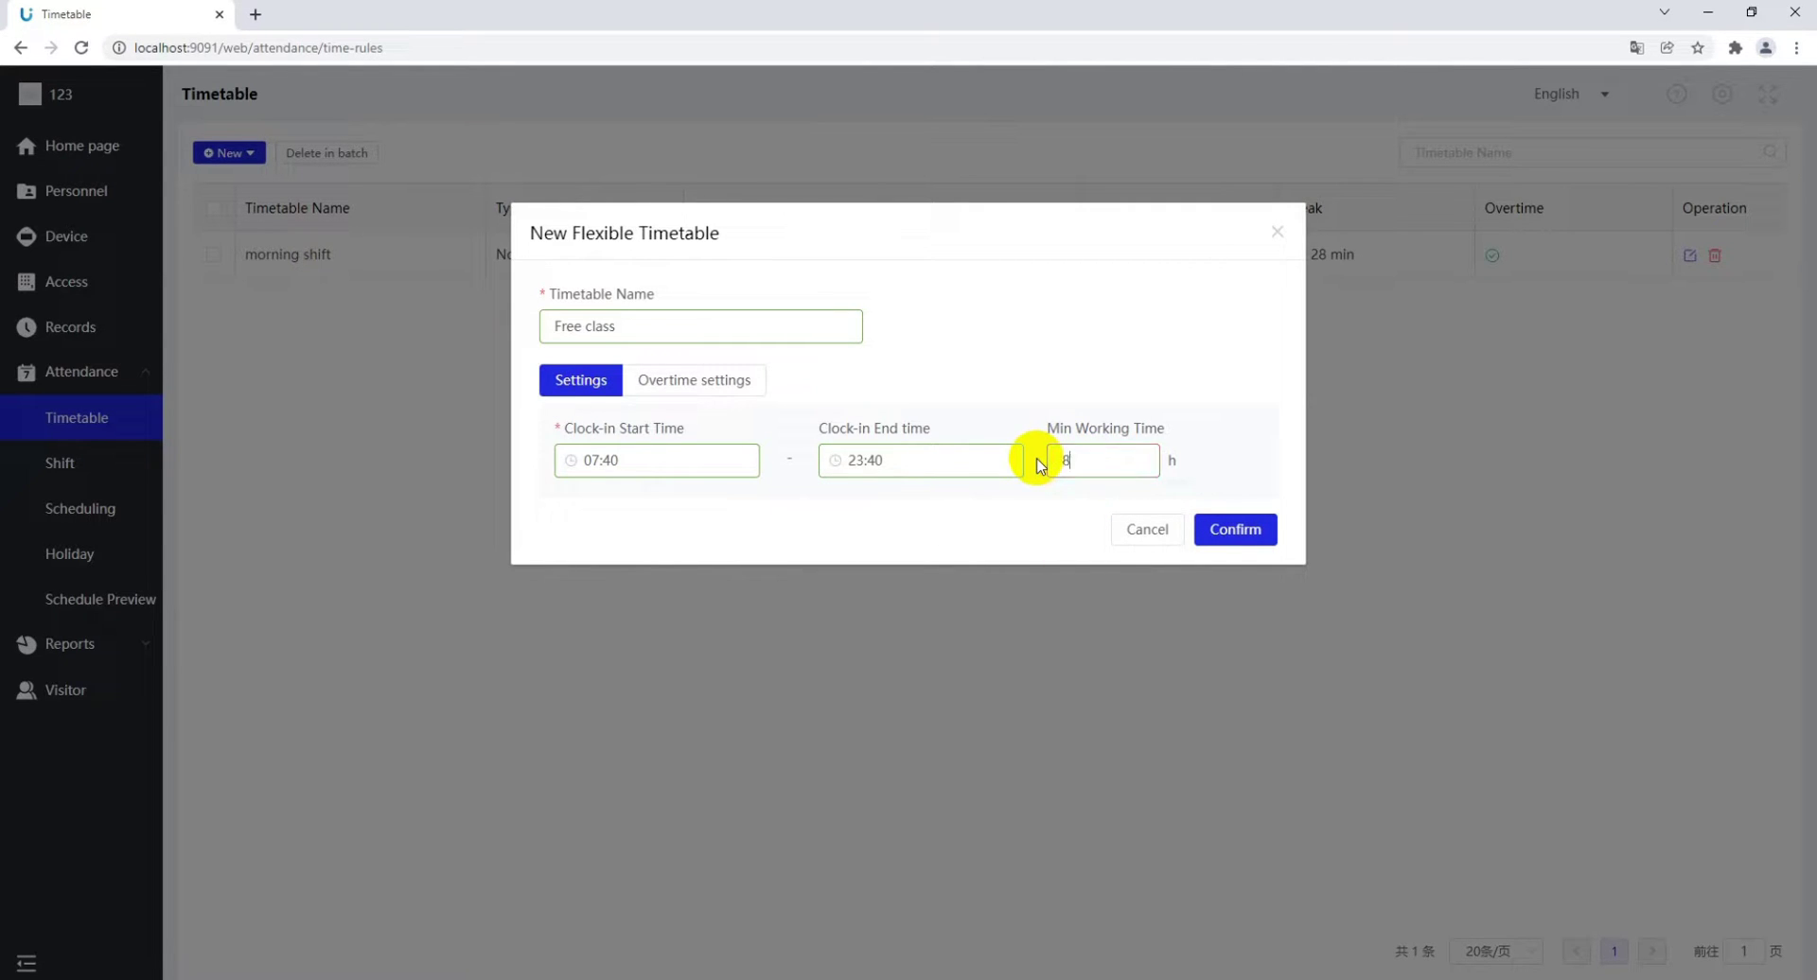
Enable overtime for the Free class timetable with an OT range of 1 to 4 hours, and save the timetable
{"action": "left_click", "coordinate": [728, 388]}
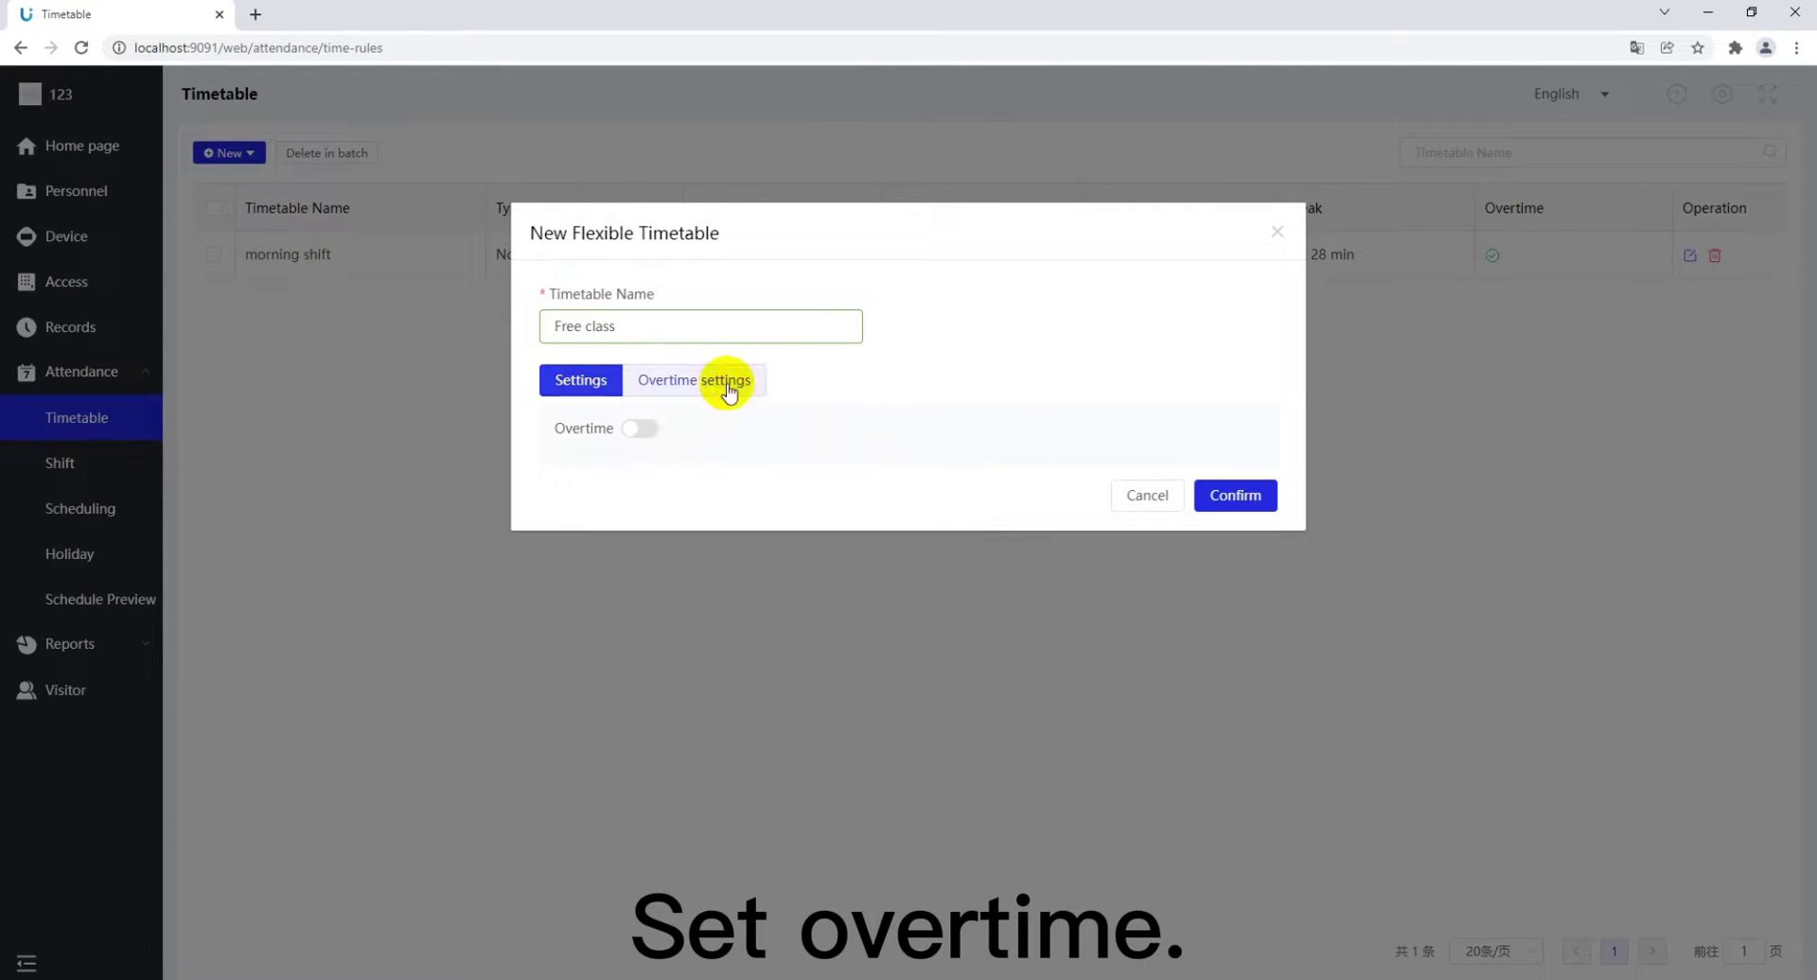
{"action": "left_click", "coordinate": [634, 429]}
{"action": "left_click", "coordinate": [777, 492]}
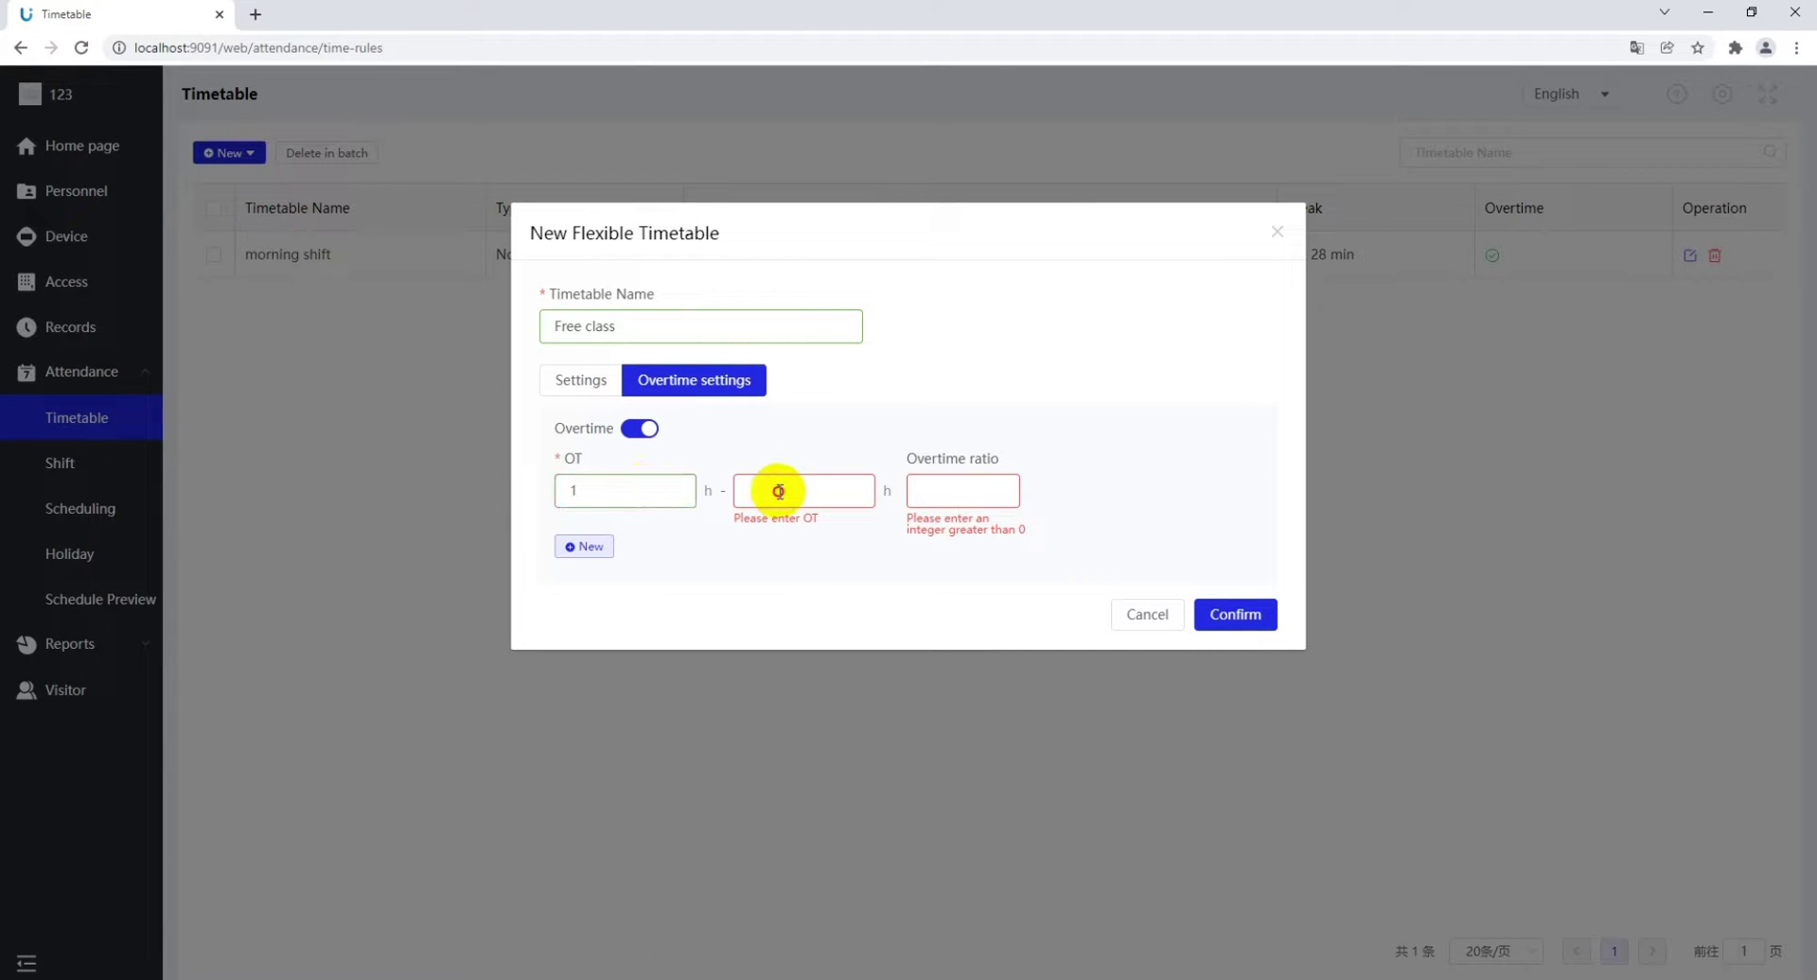
{"action": "type", "text": "4"}
{"action": "left_click", "coordinate": [955, 492]}
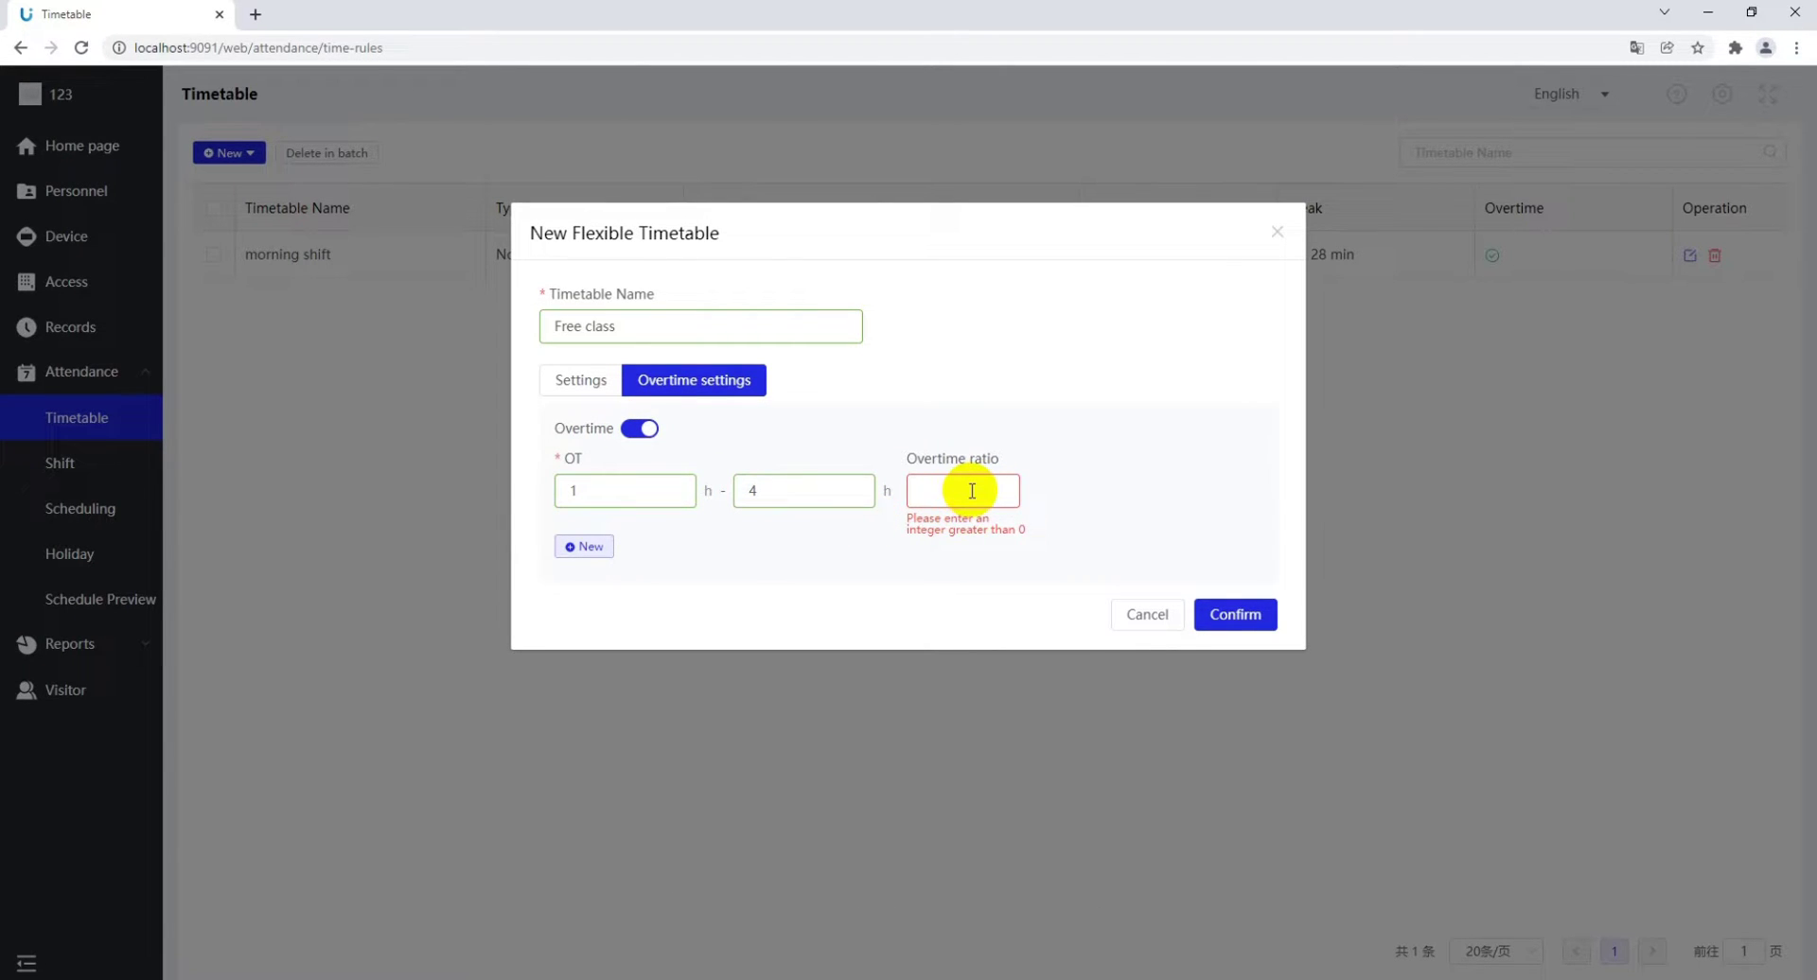
{"action": "left_click", "coordinate": [1228, 615]}
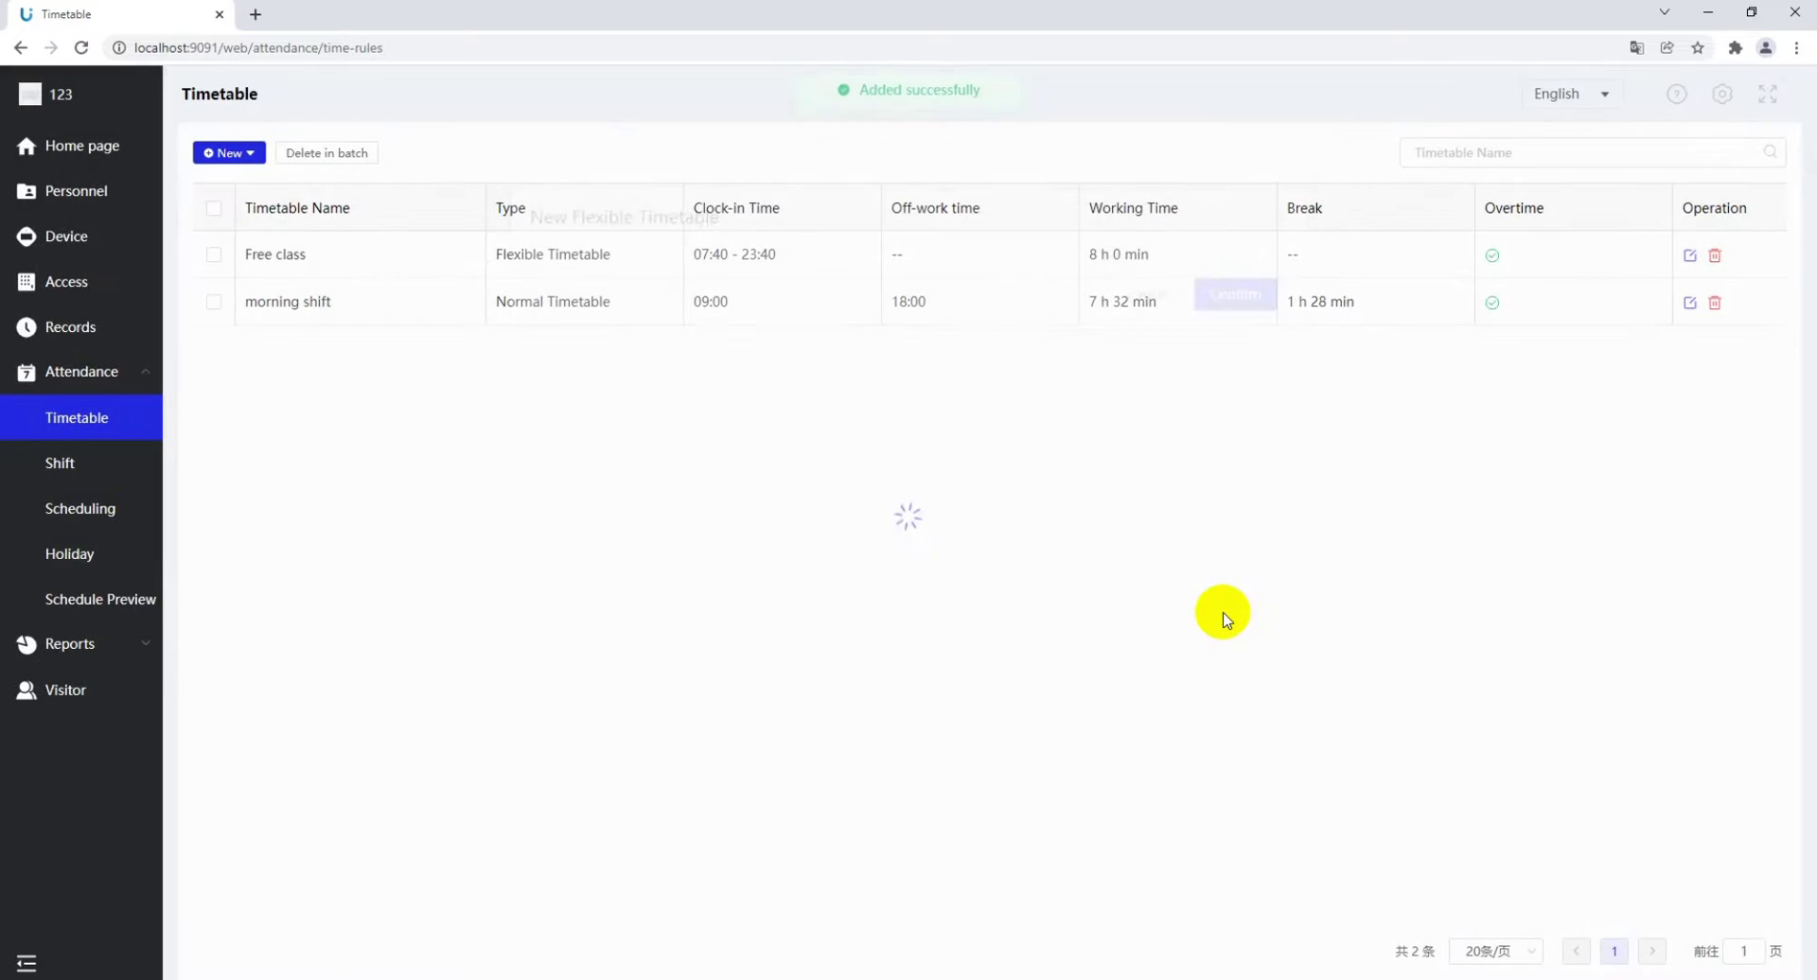
Create a new attendance holiday named "Holiday" with the date range 2022-01-01 to 2022-01-03
{"action": "left_click", "coordinate": [87, 547]}
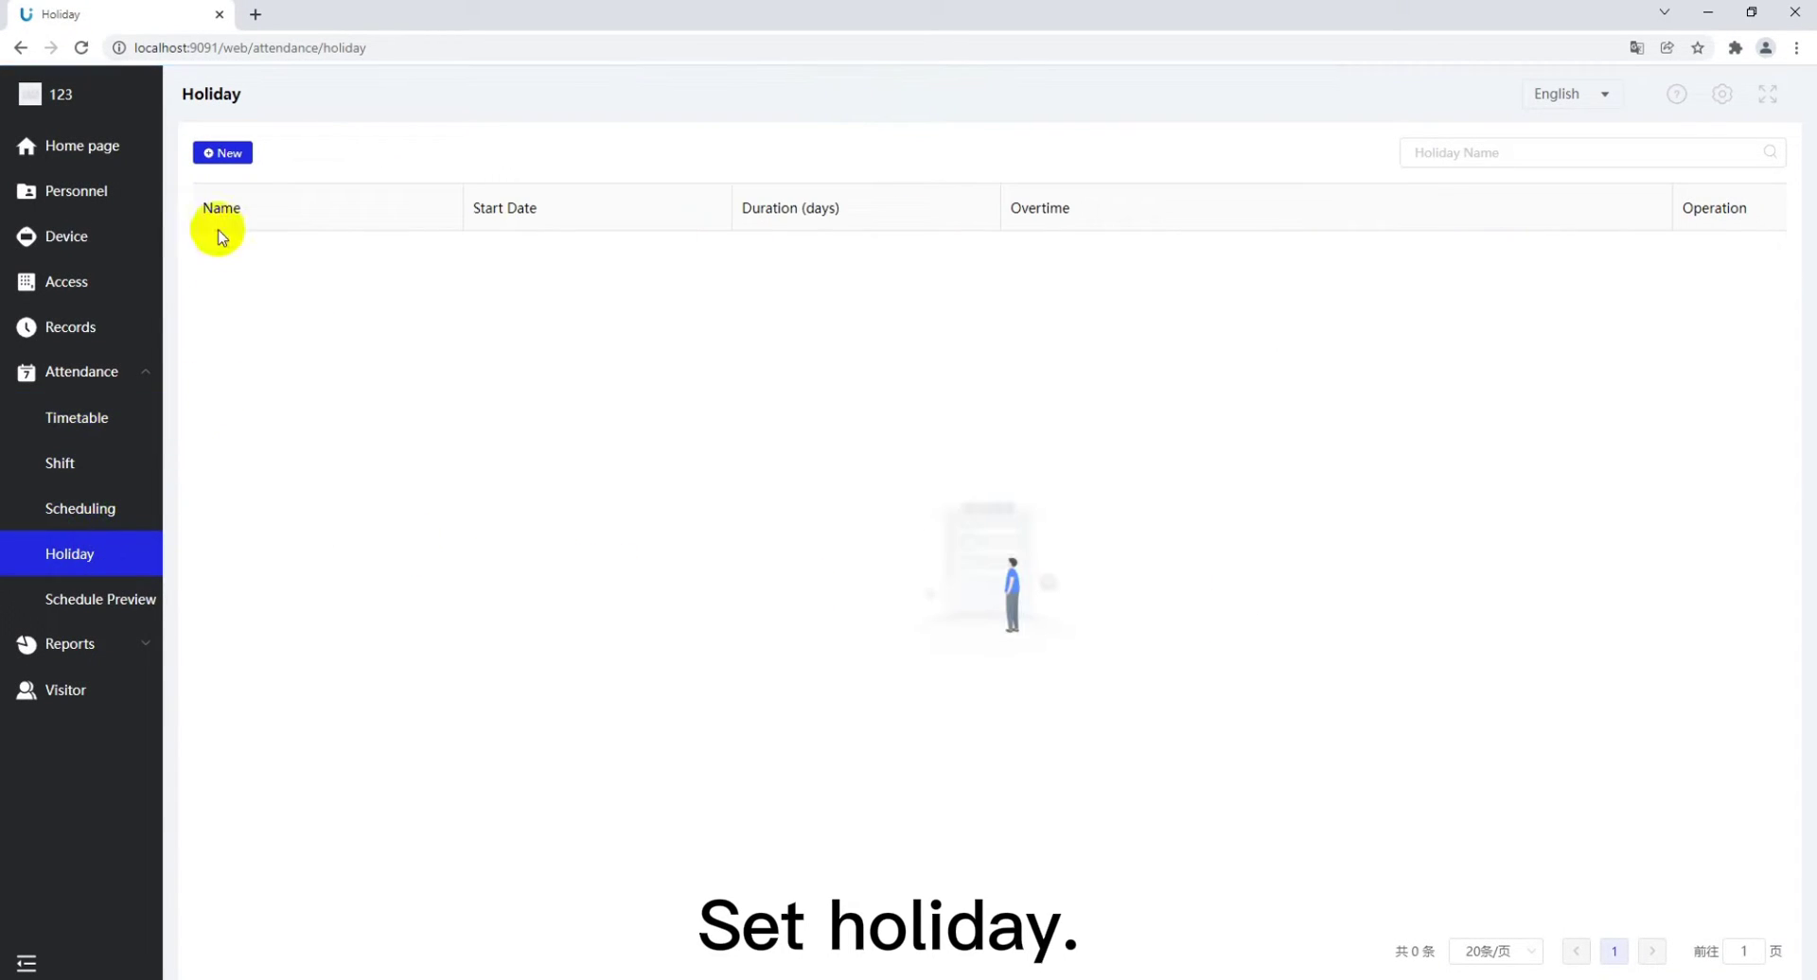
{"action": "left_click", "coordinate": [225, 154]}
{"action": "left_click", "coordinate": [581, 327]}
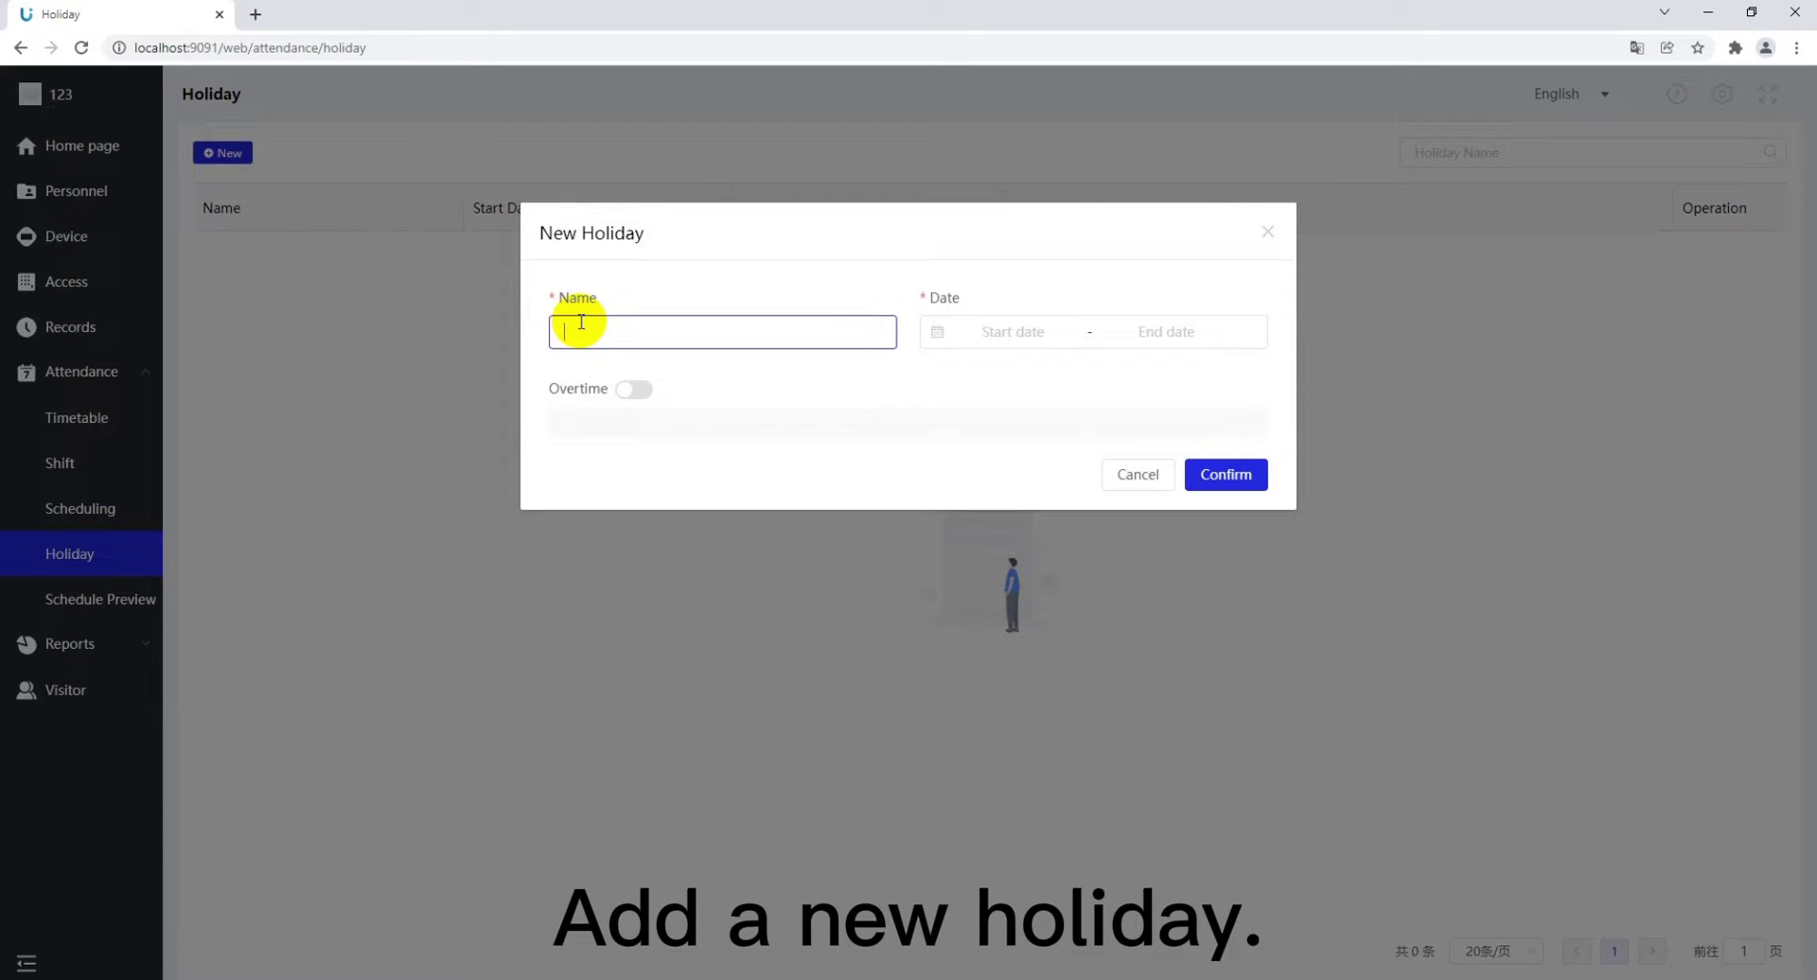
{"action": "type", "text": "Ho"}
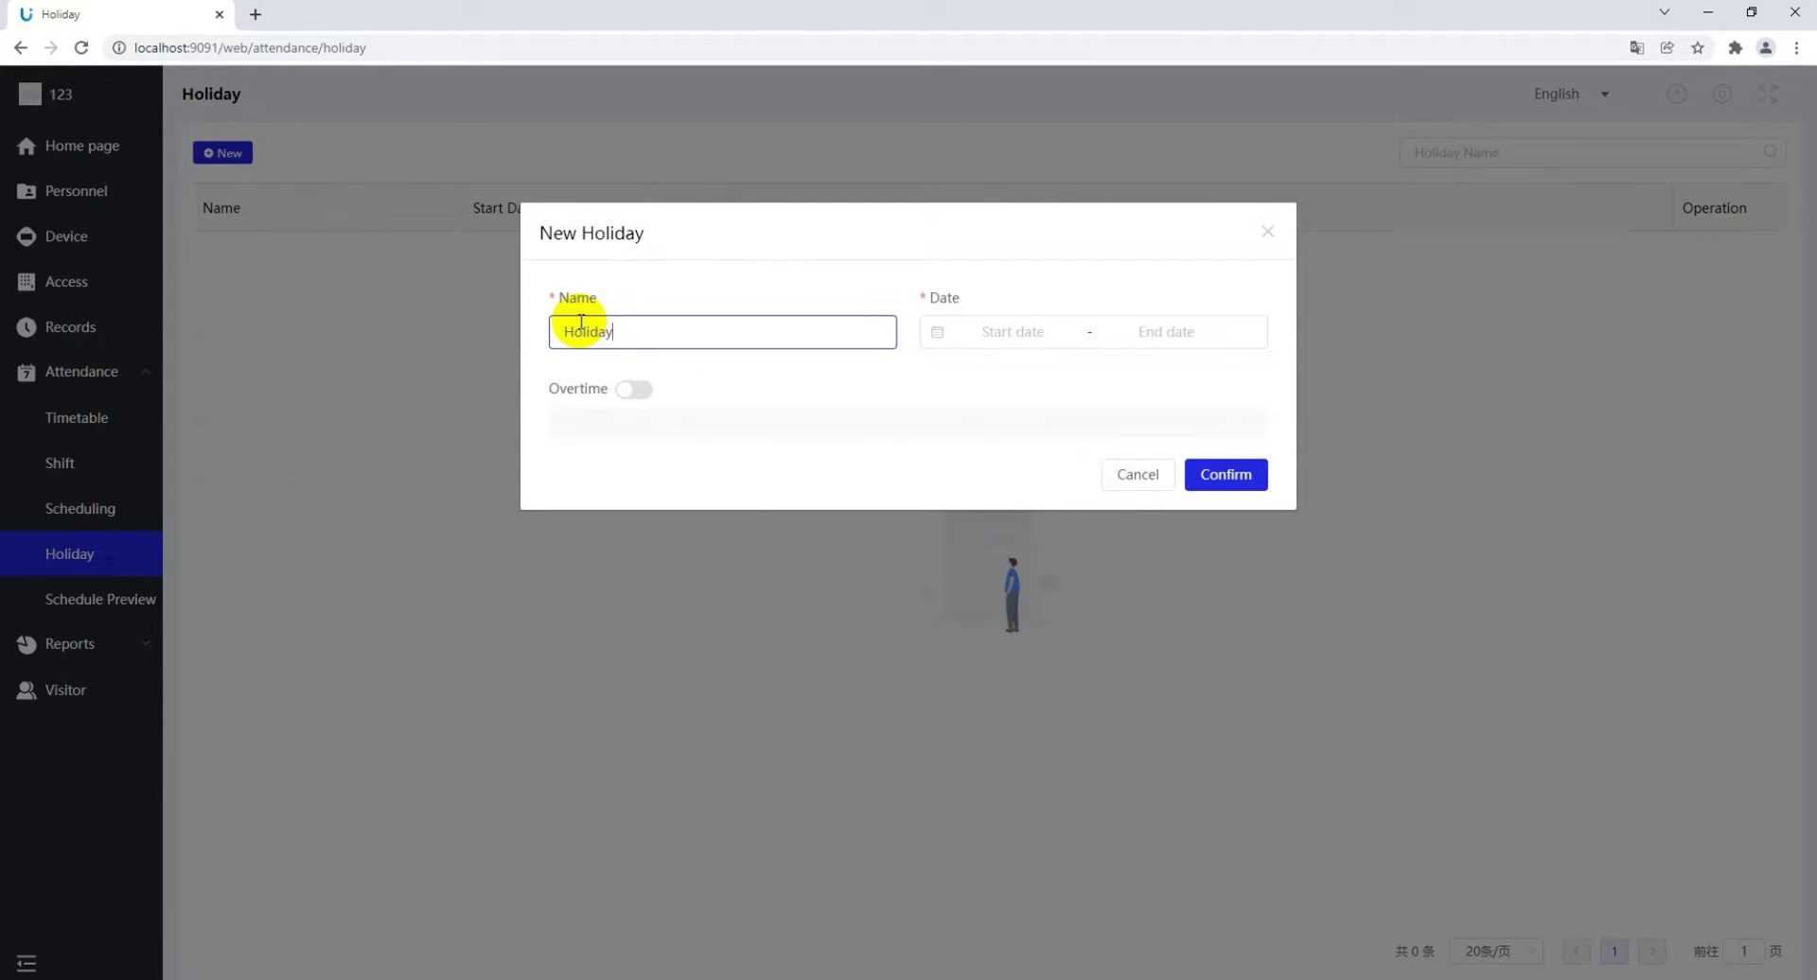
{"action": "type", "text": "liday"}
{"action": "left_click", "coordinate": [1012, 336]}
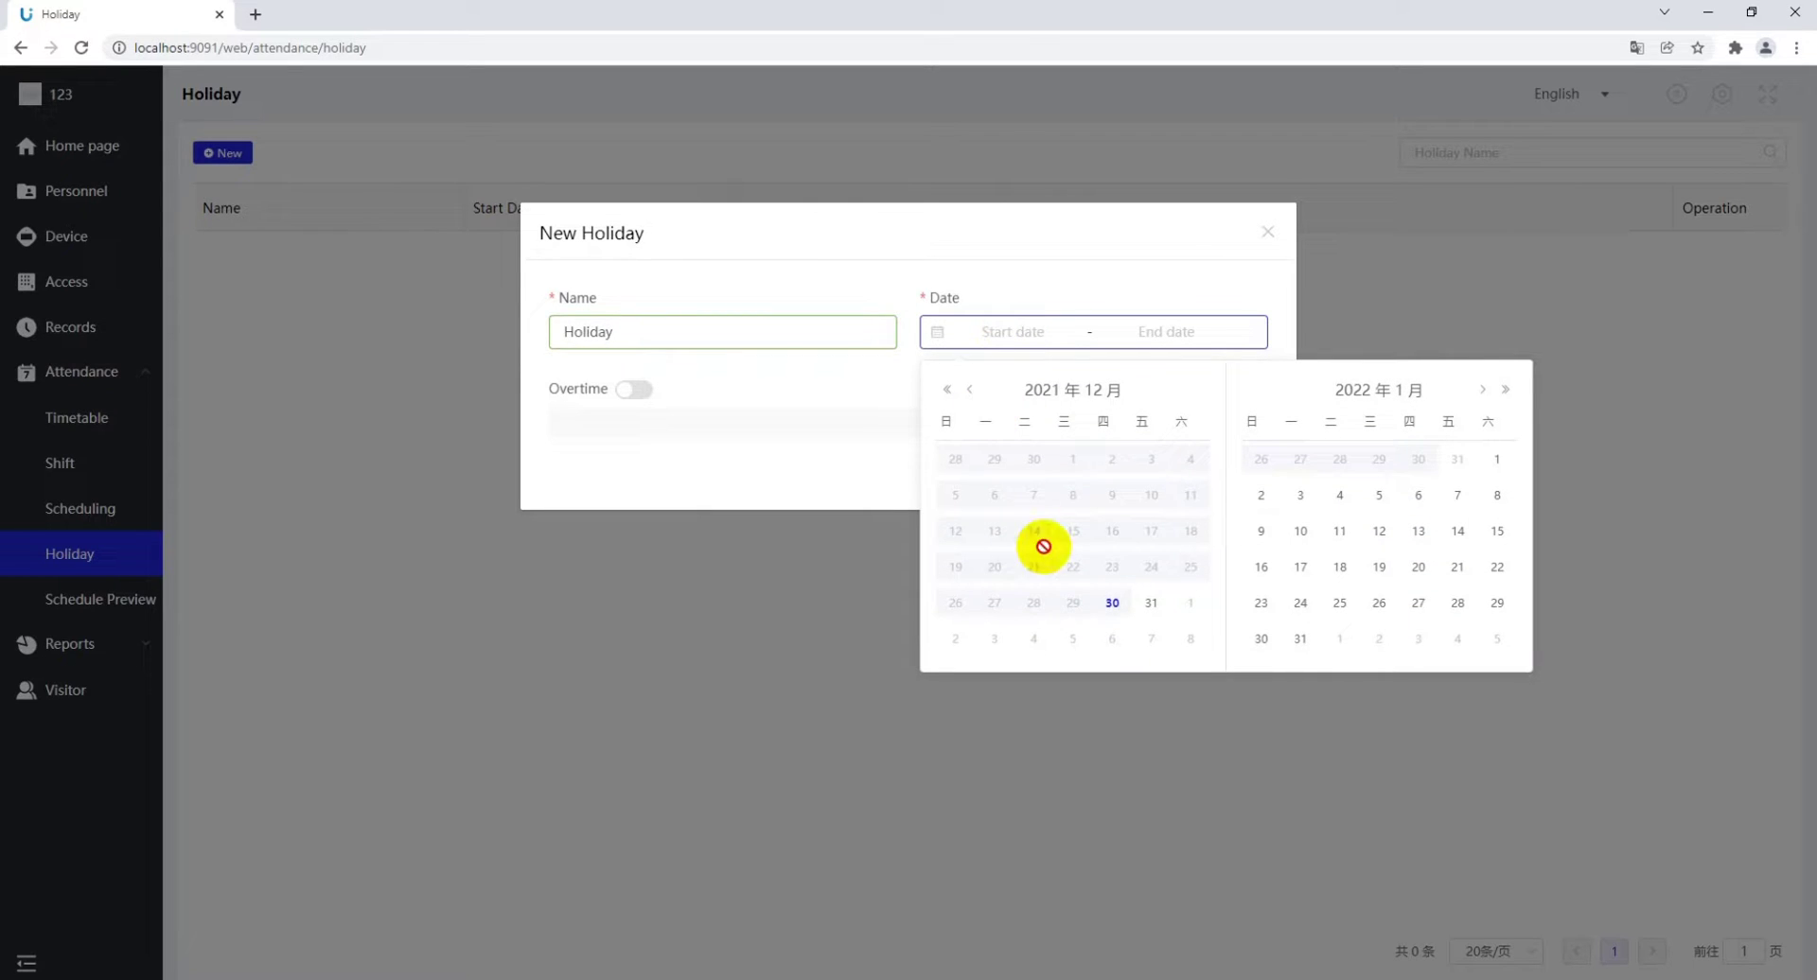
{"action": "left_click", "coordinate": [1189, 603]}
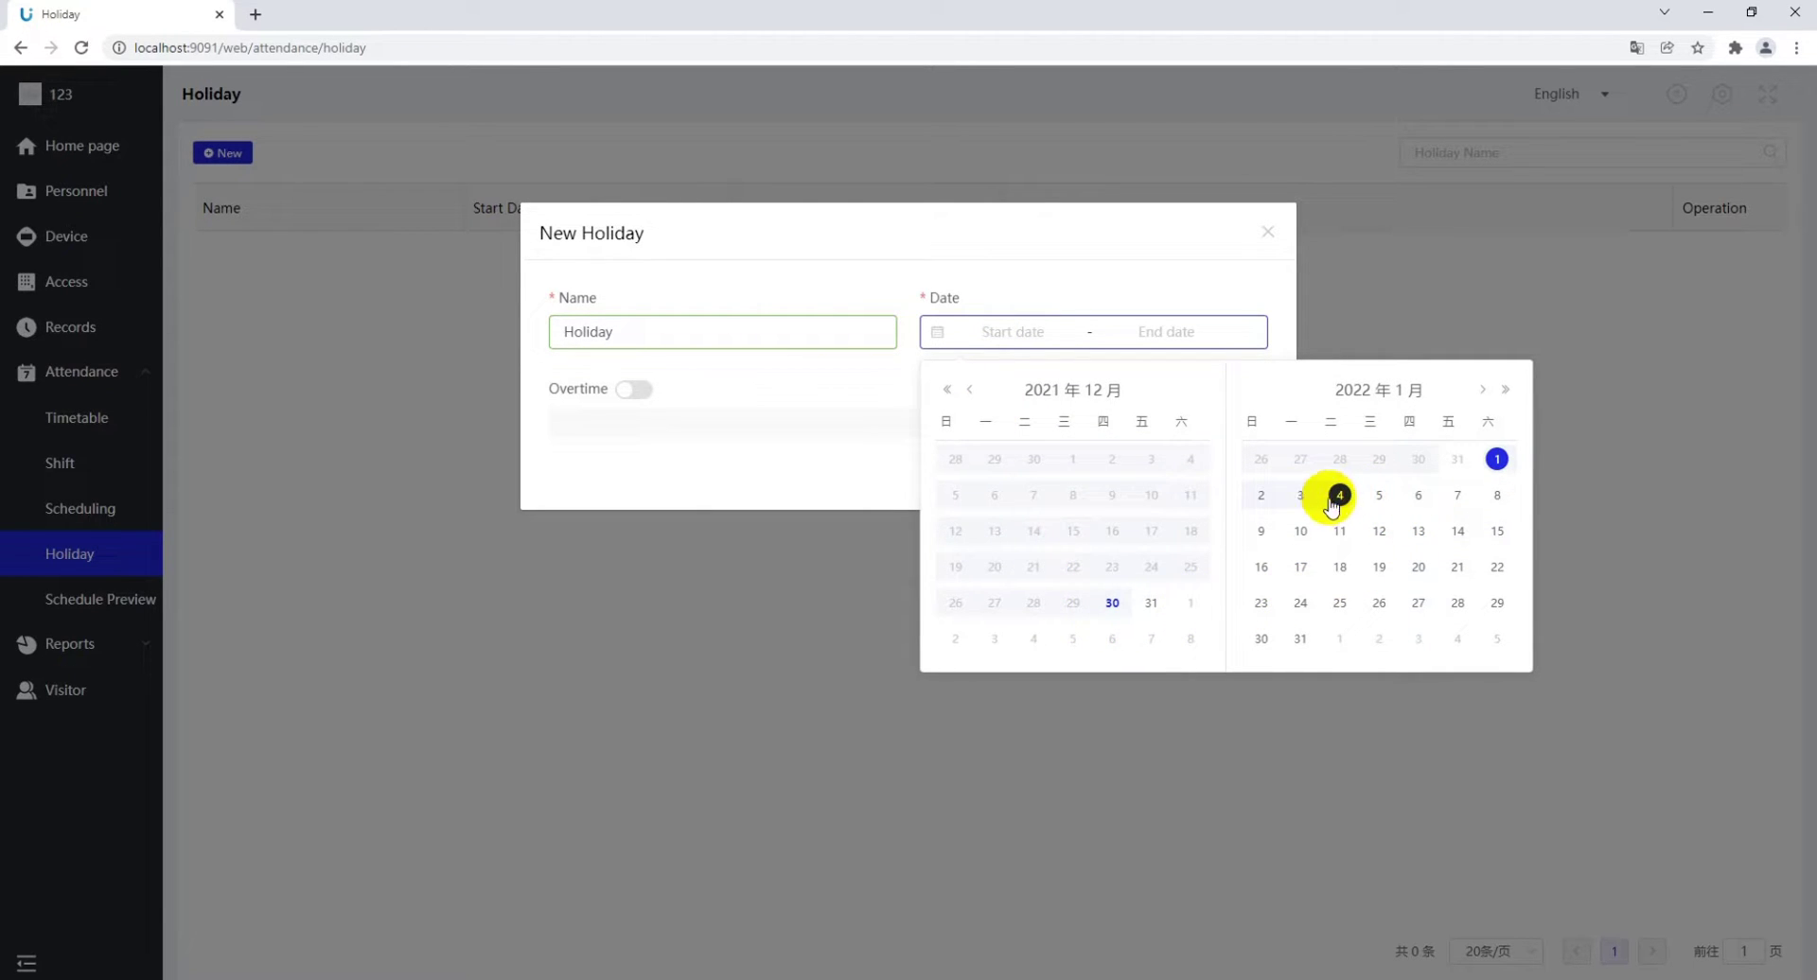
{"action": "left_click", "coordinate": [1300, 494]}
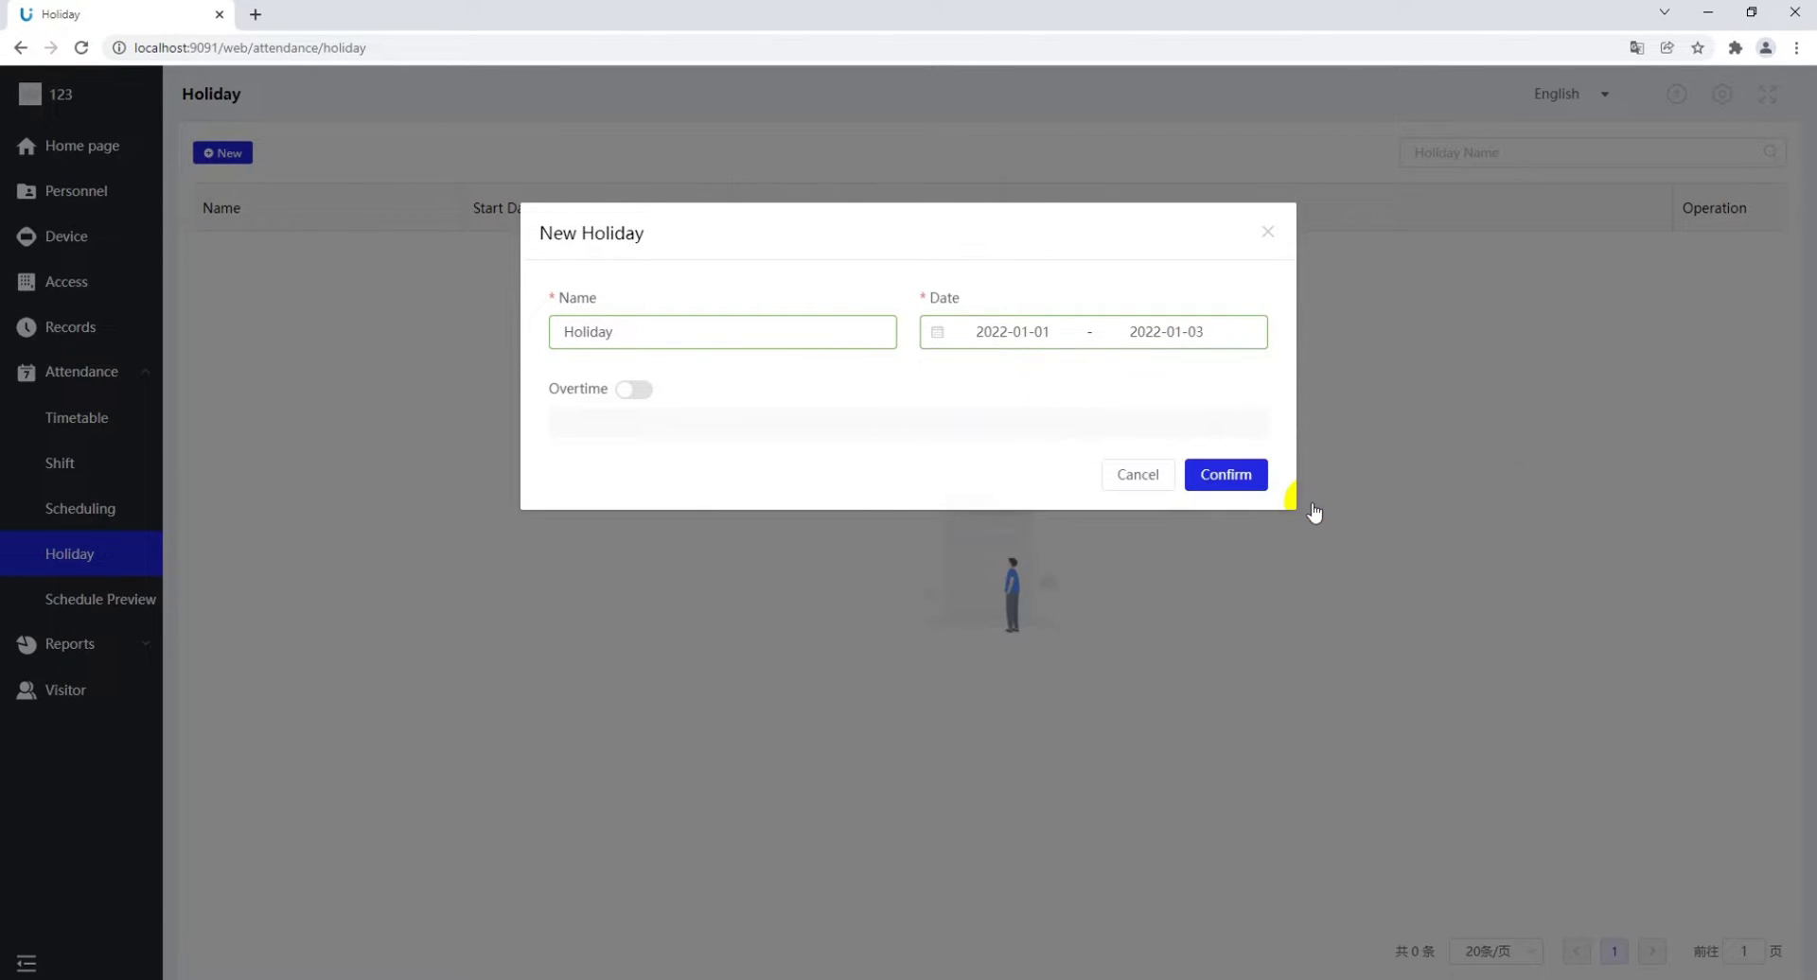
Enable overtime for the holiday with an OT range of 1 to 2 hours and a ratio of 1.5, and save it
{"action": "left_click", "coordinate": [636, 395]}
{"action": "left_click", "coordinate": [631, 476]}
{"action": "type", "text": "1"}
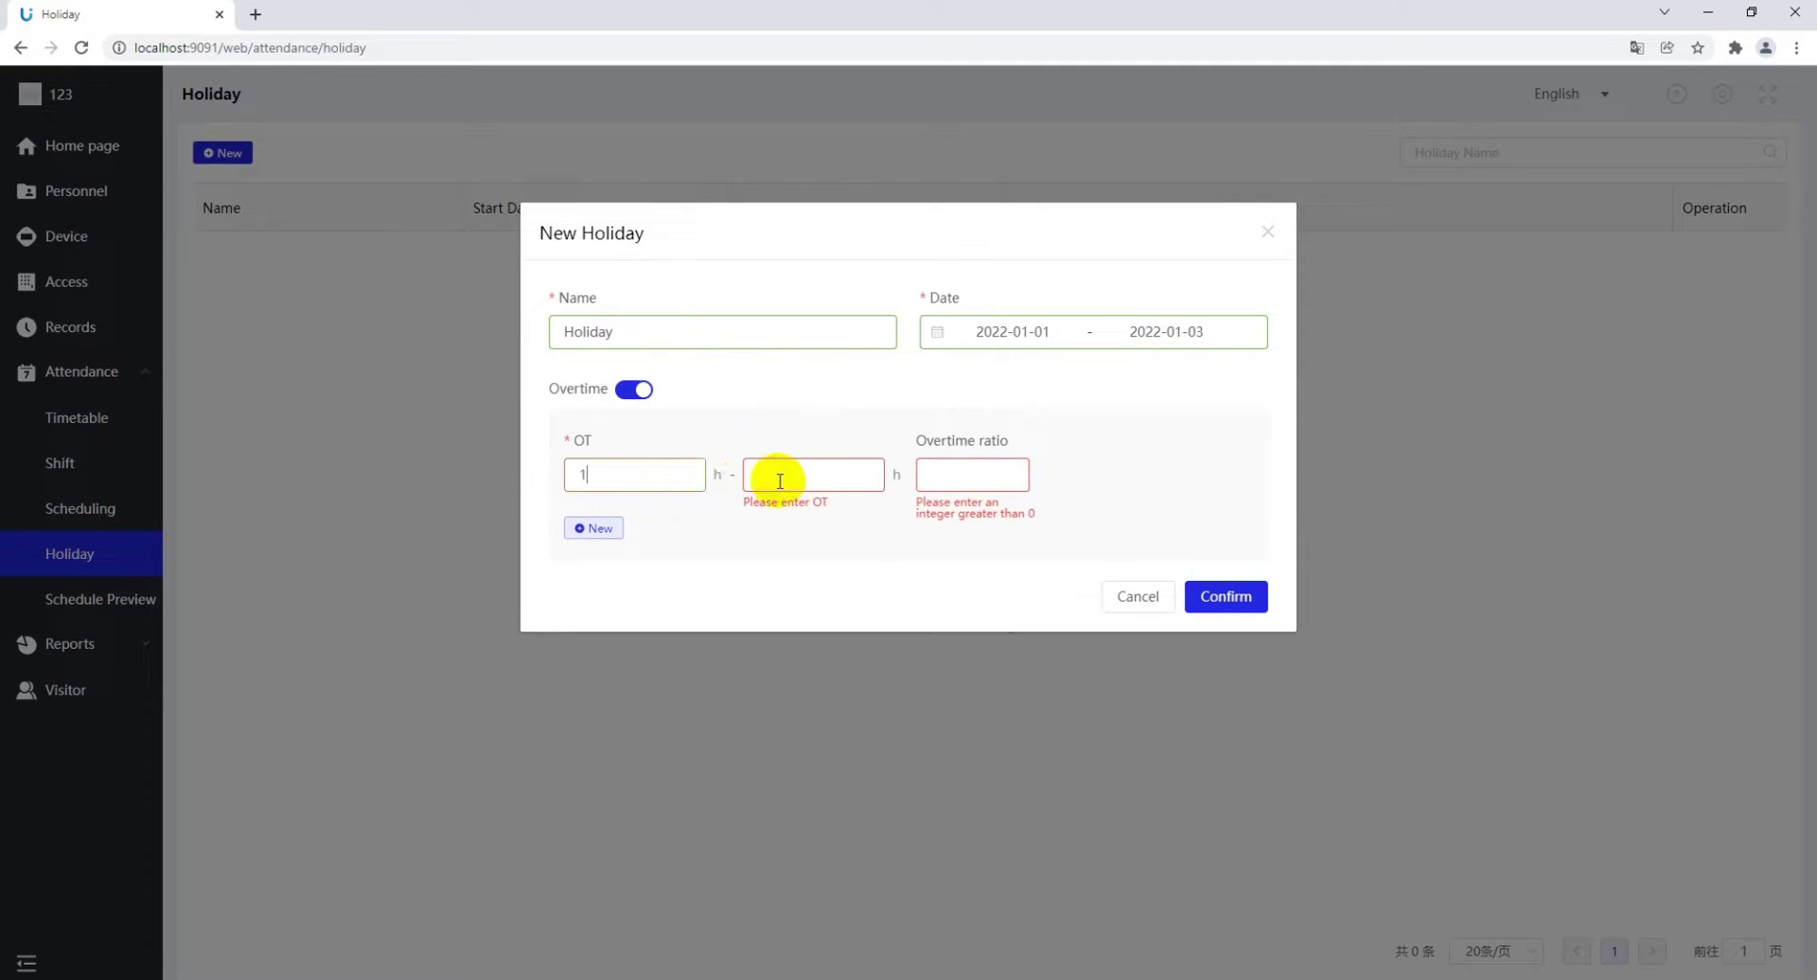
{"action": "left_click", "coordinate": [806, 475]}
{"action": "type", "text": "2"}
{"action": "left_click", "coordinate": [989, 475]}
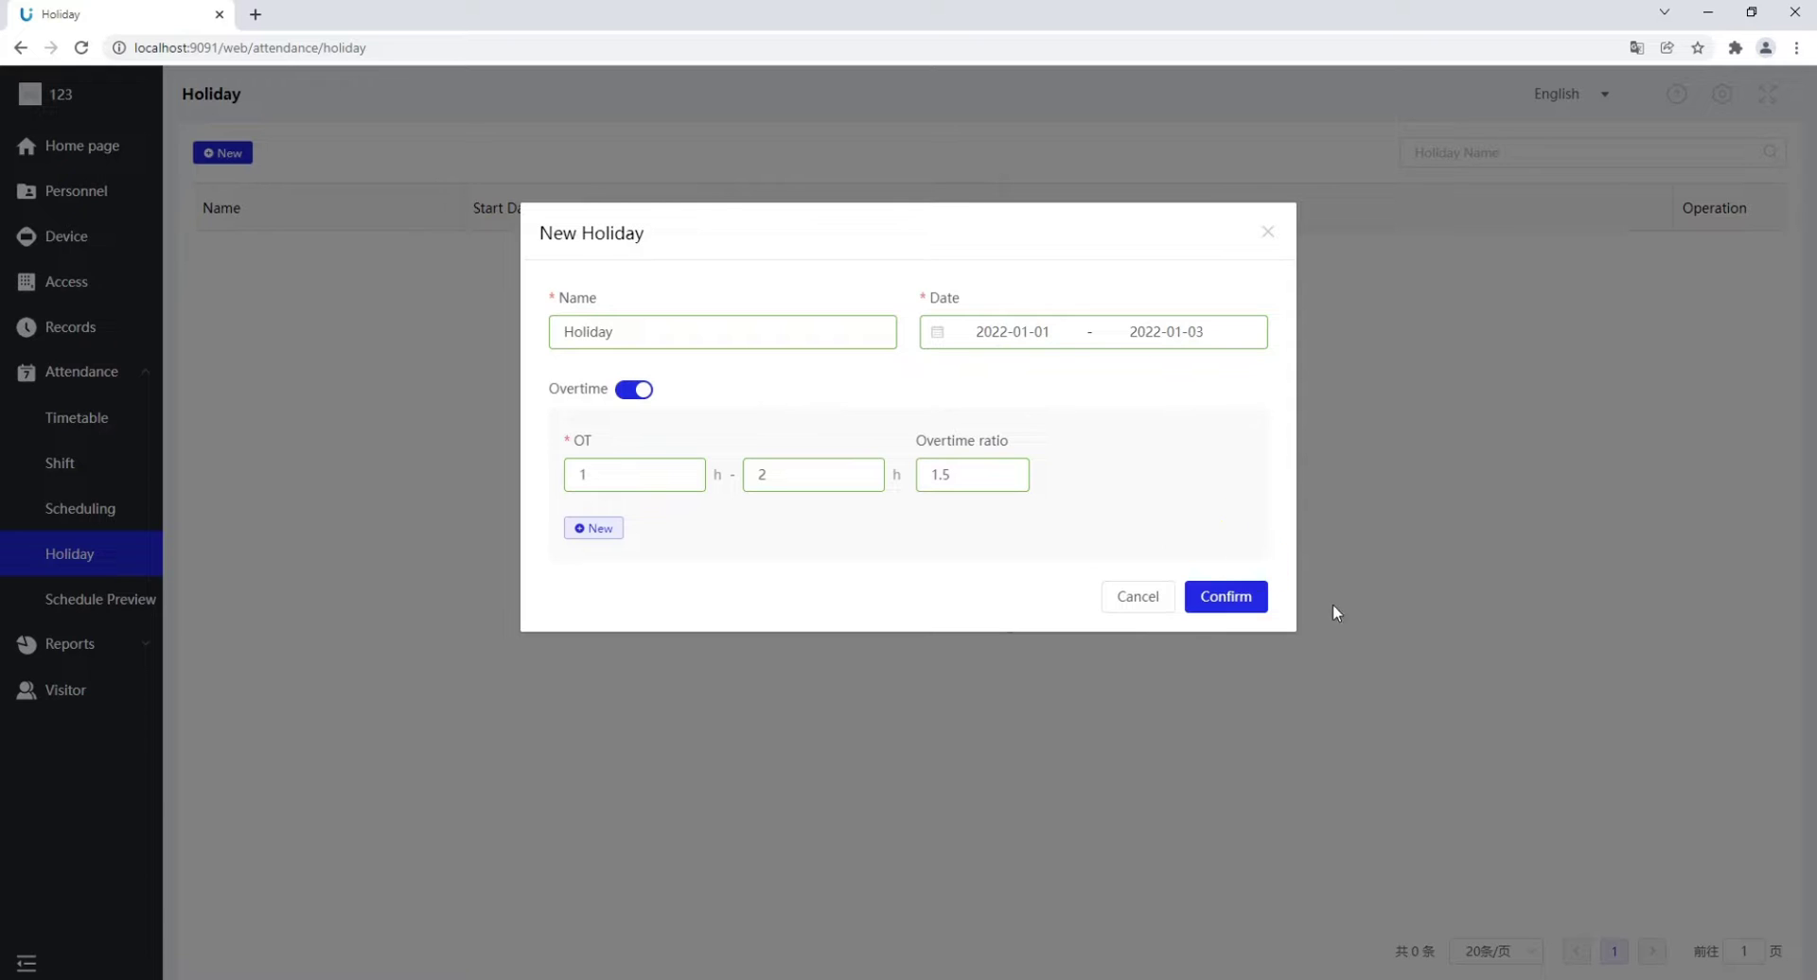
{"action": "left_click", "coordinate": [1230, 598]}
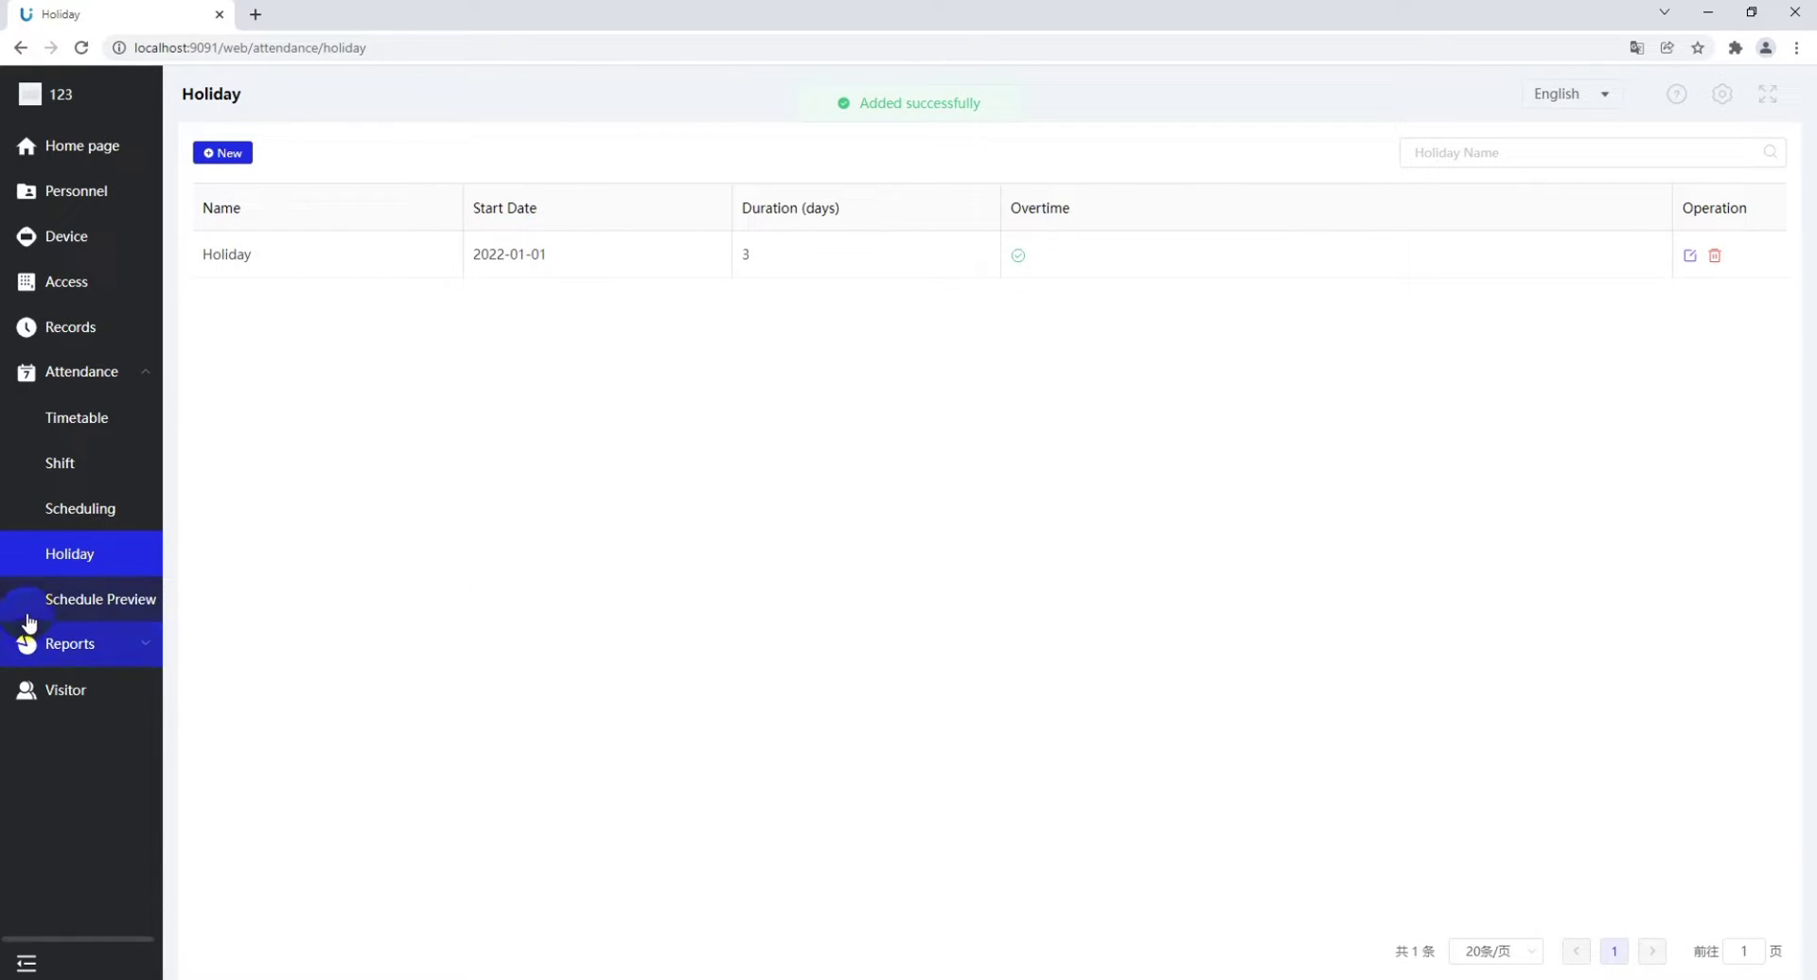
Create a new attendance shift named "Typesetting by cycle"
{"action": "left_click", "coordinate": [71, 464]}
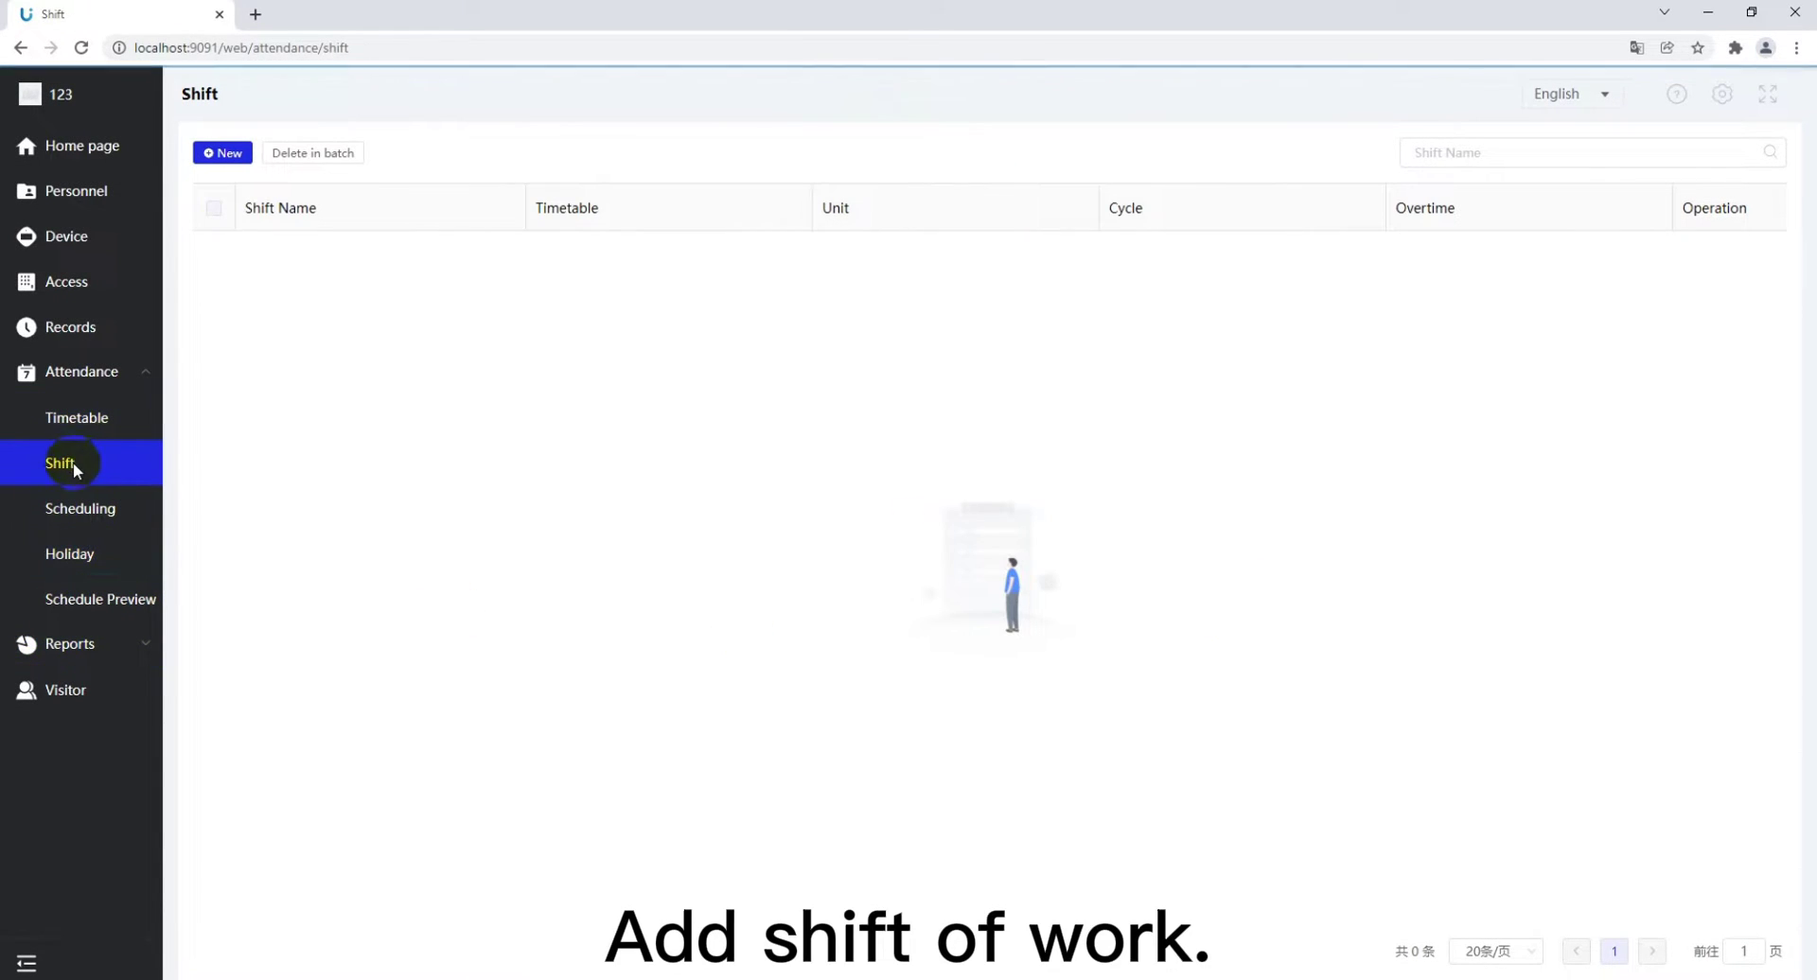
{"action": "left_click", "coordinate": [216, 153]}
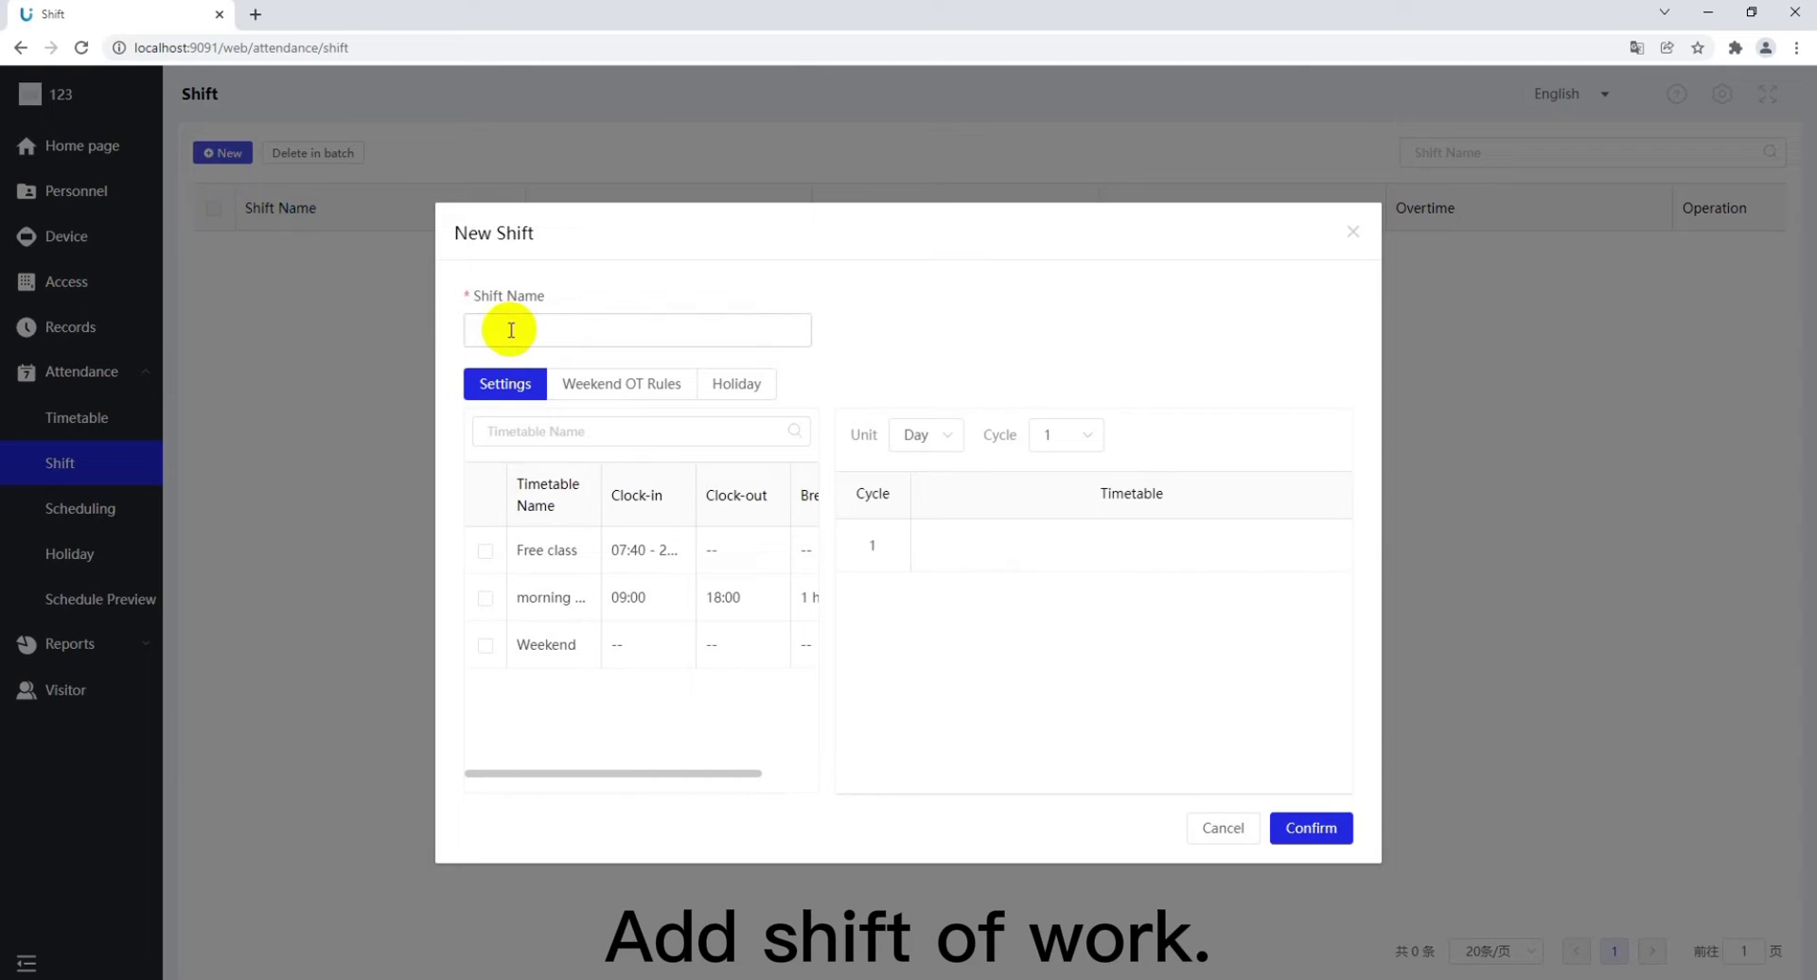
{"action": "left_click", "coordinate": [511, 329]}
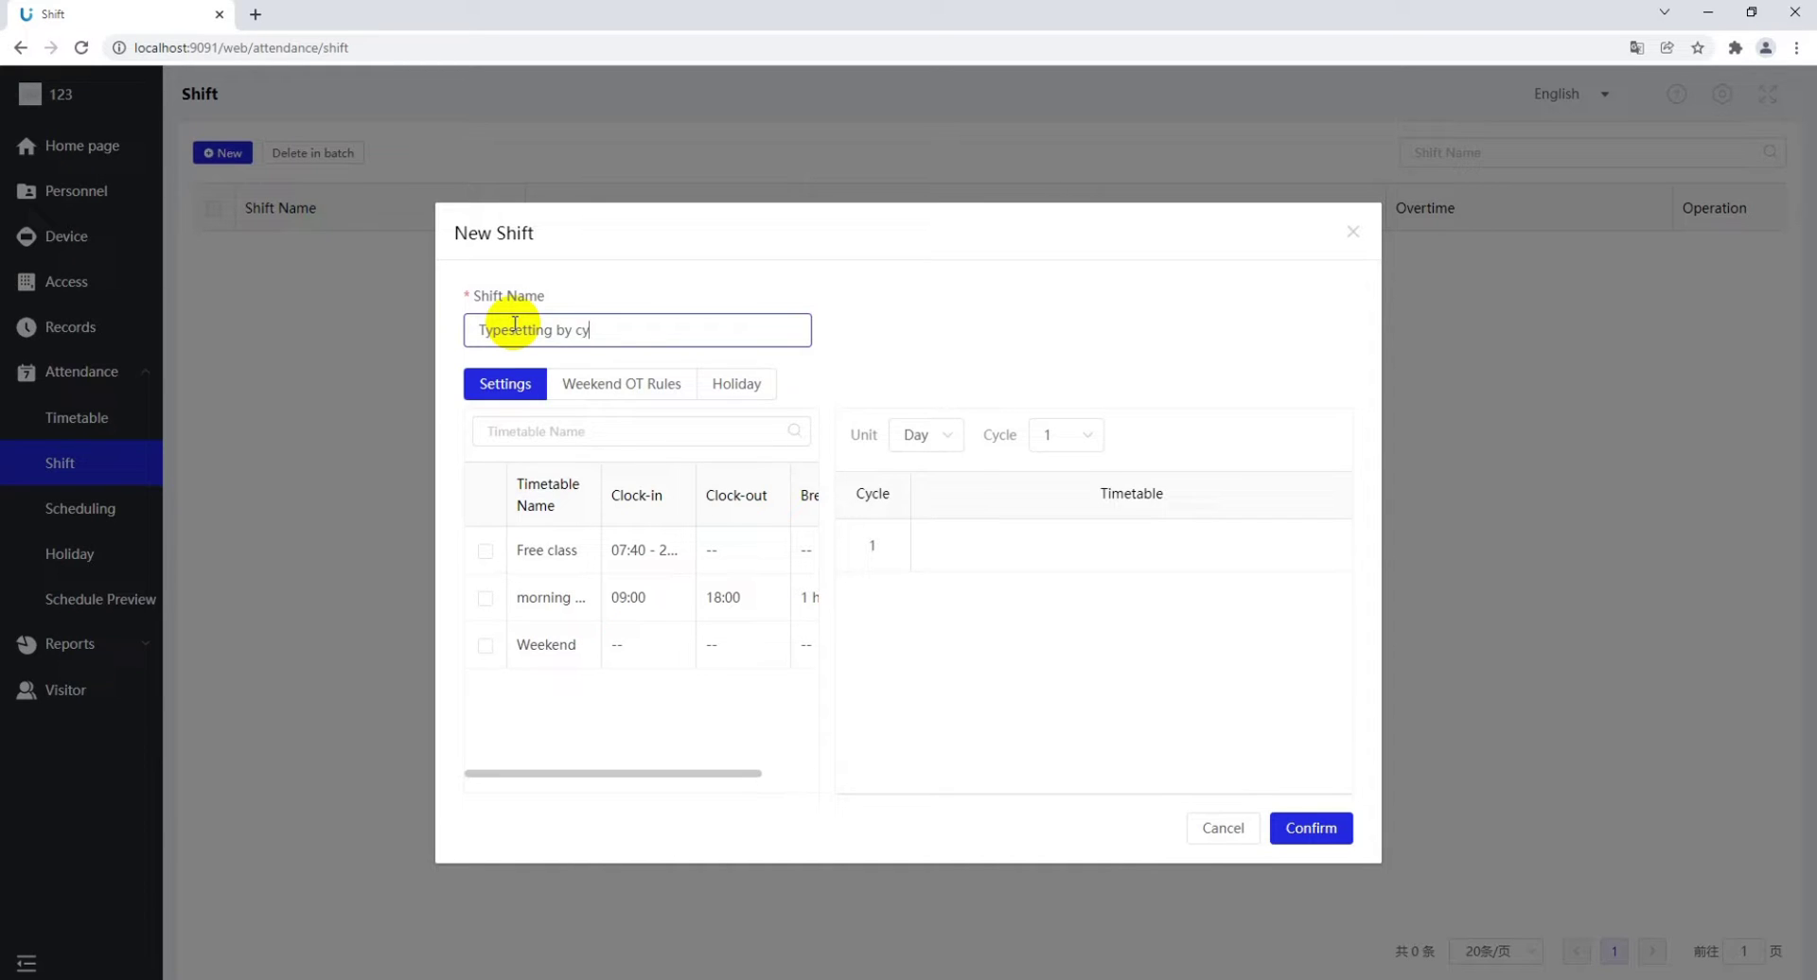
{"action": "type", "text": "le"}
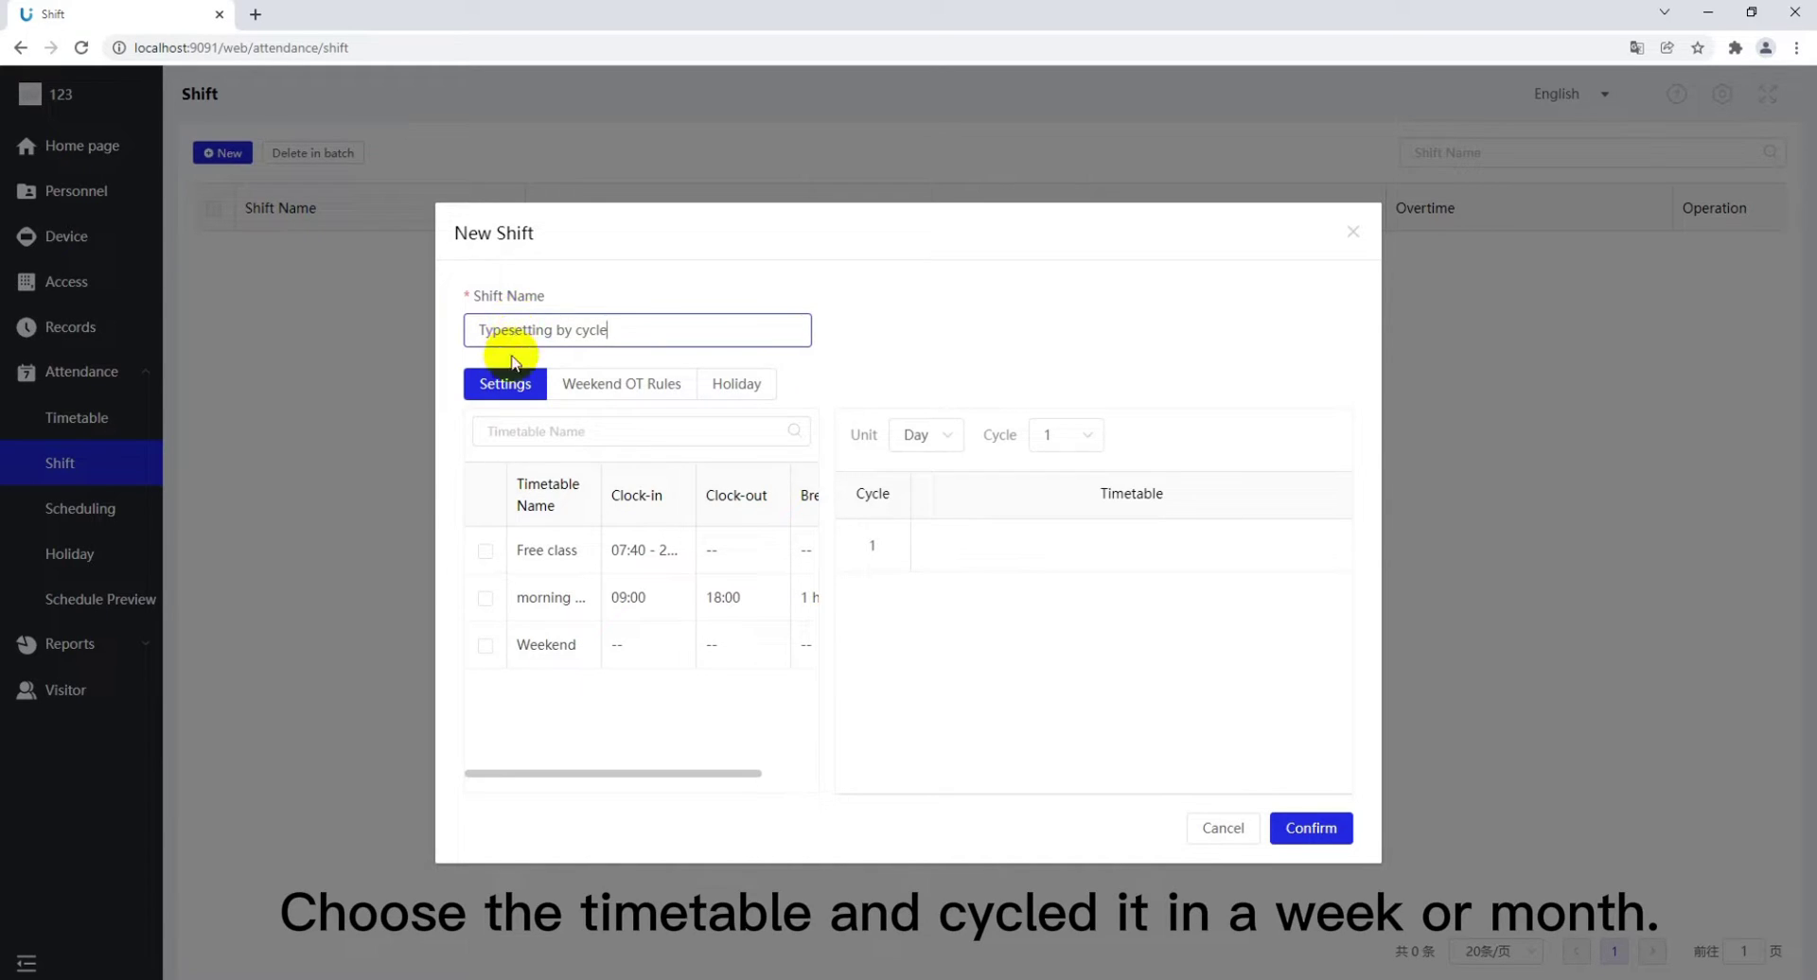
Set the shift's cycle unit to Week and assign the Free class timetable to Sunday and Monday
{"action": "left_click", "coordinate": [485, 552]}
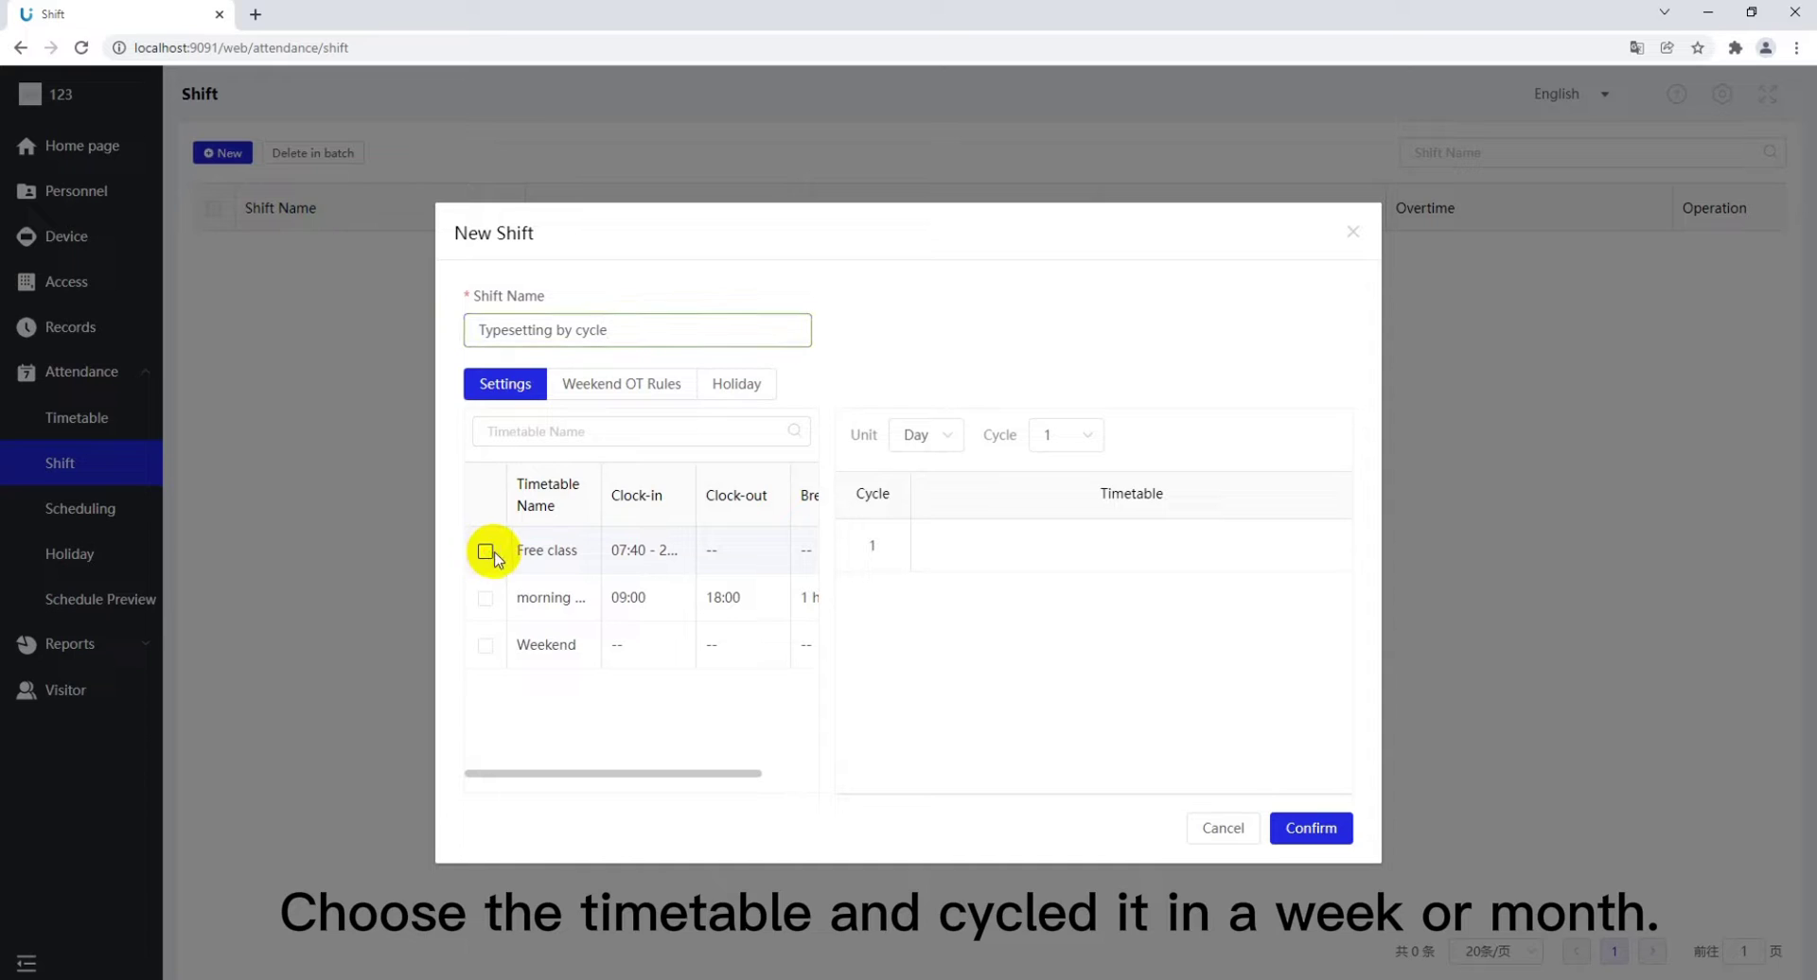
{"action": "left_click", "coordinate": [1046, 553]}
{"action": "left_click", "coordinate": [933, 436]}
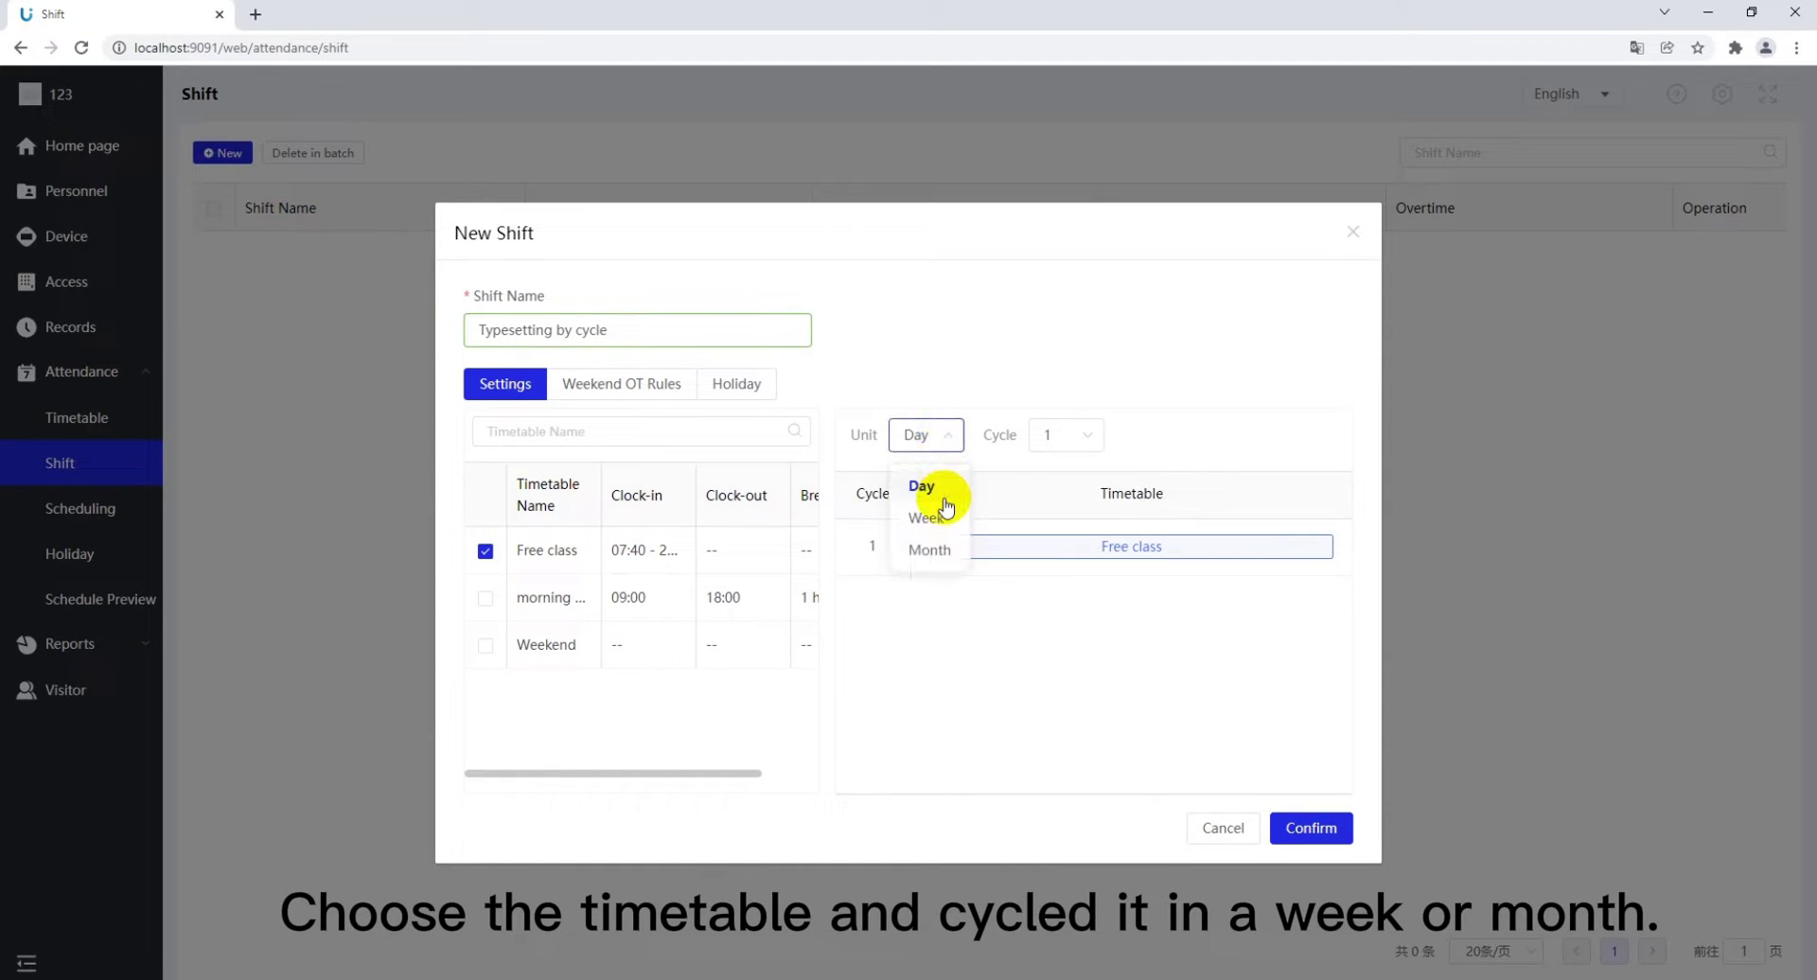
{"action": "left_click", "coordinate": [945, 515]}
{"action": "left_click", "coordinate": [958, 549]}
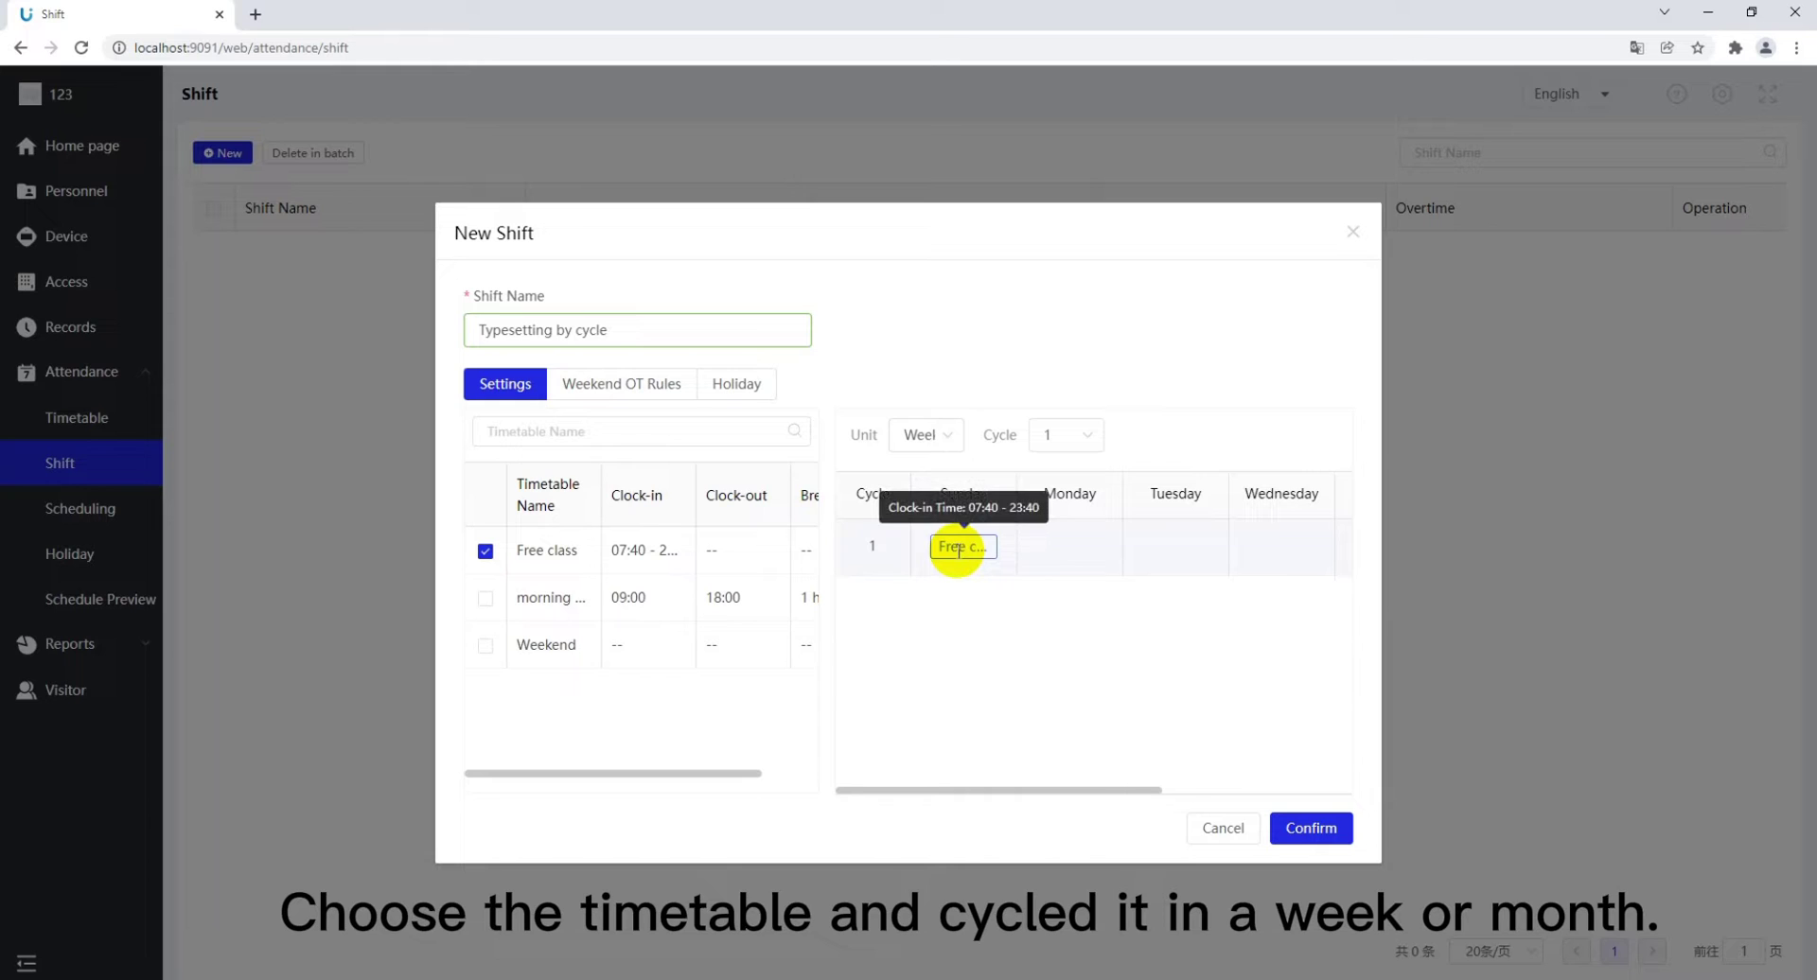
{"action": "left_click", "coordinate": [1050, 552]}
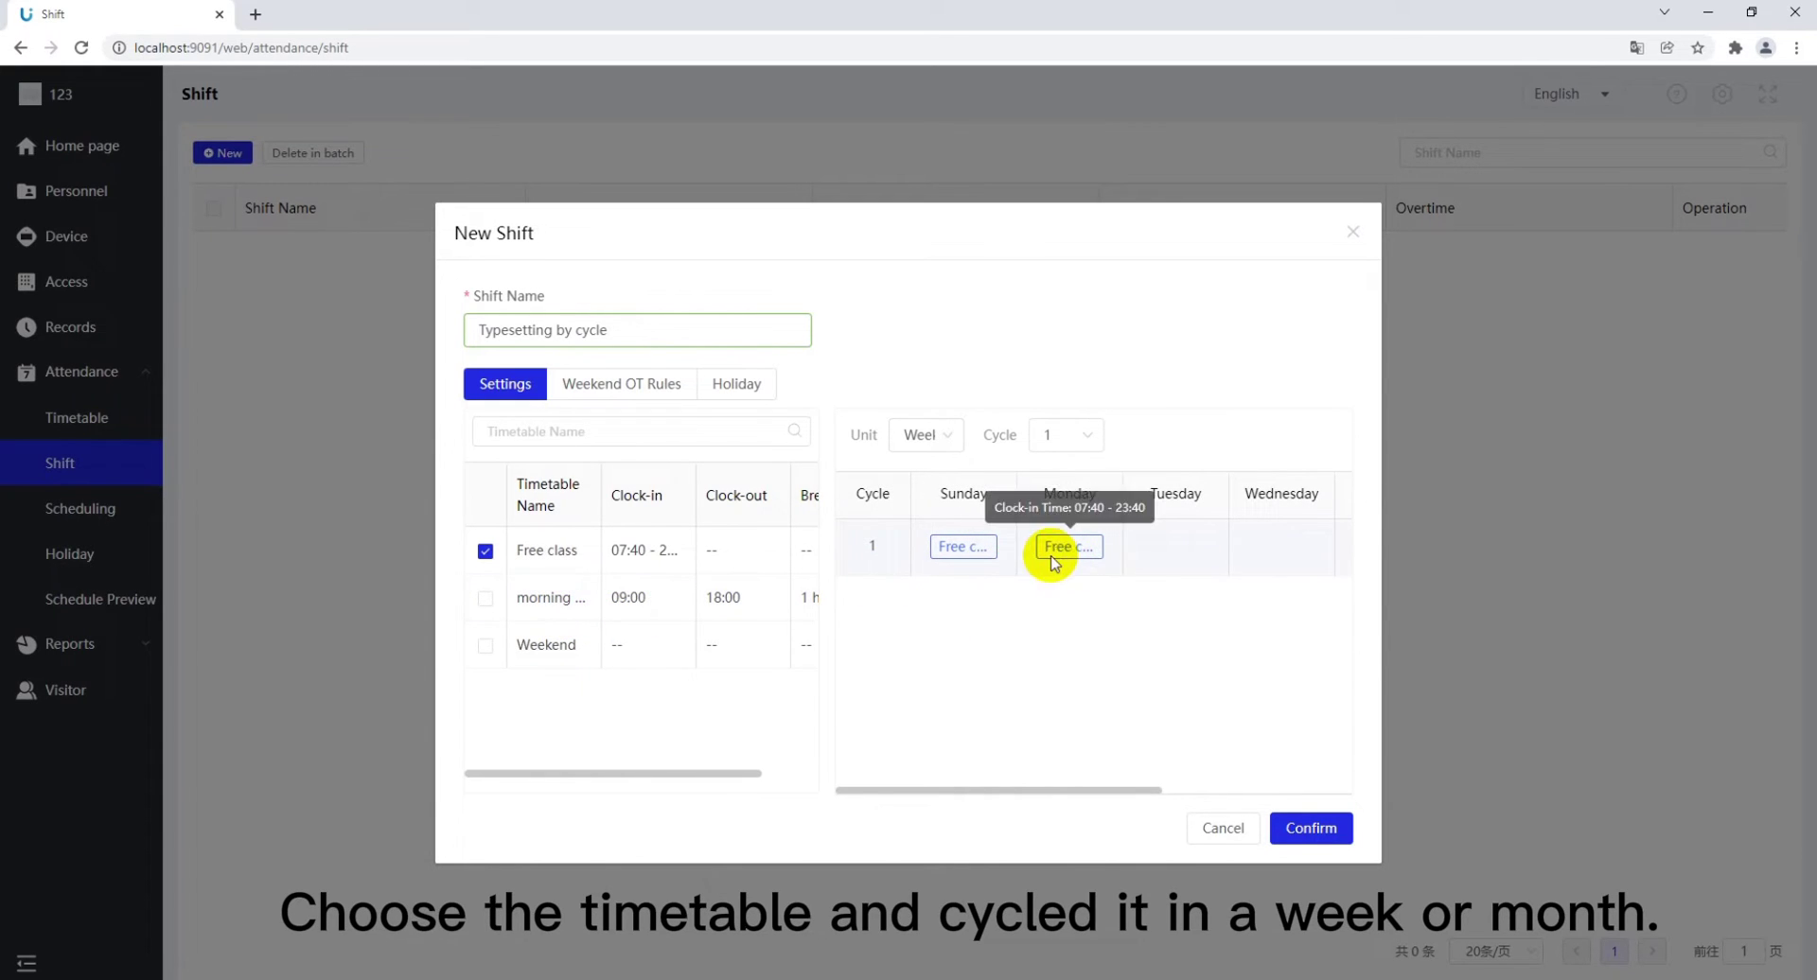
Assign only the morning shift timetable to Tuesday and Wednesday in the weekly cycle
{"action": "left_click", "coordinate": [485, 554]}
{"action": "left_click", "coordinate": [485, 599]}
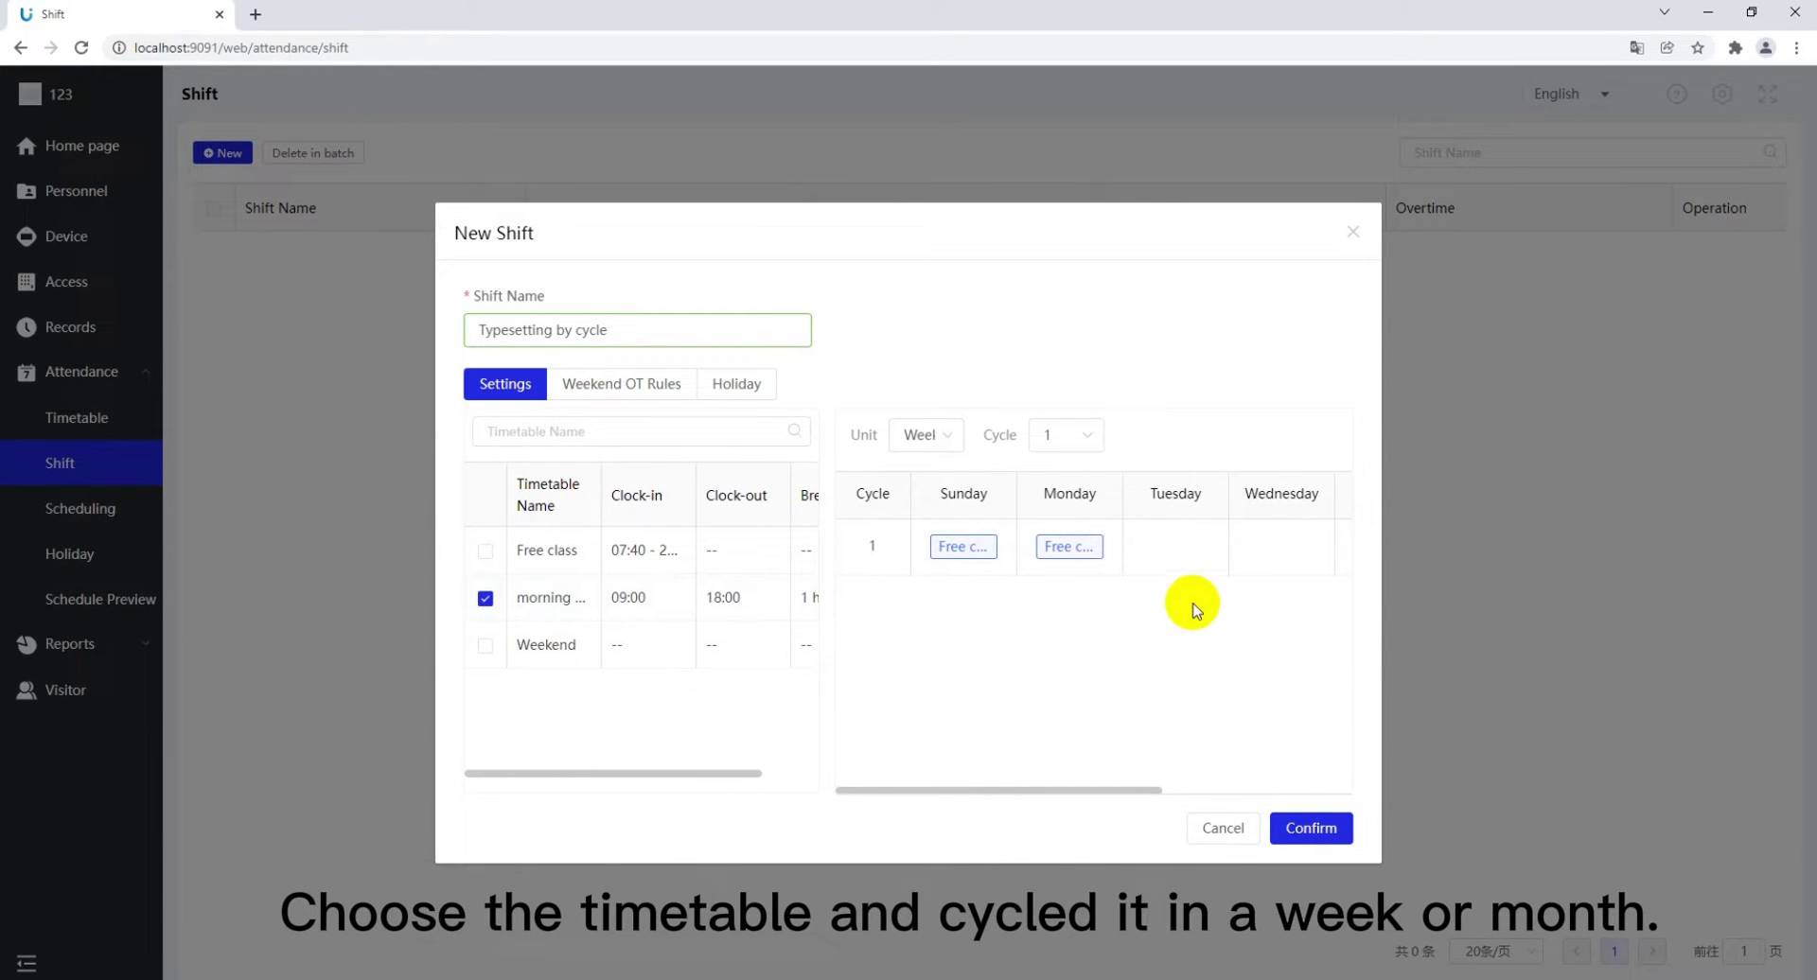
{"action": "left_click", "coordinate": [1169, 545]}
{"action": "left_click", "coordinate": [1268, 547]}
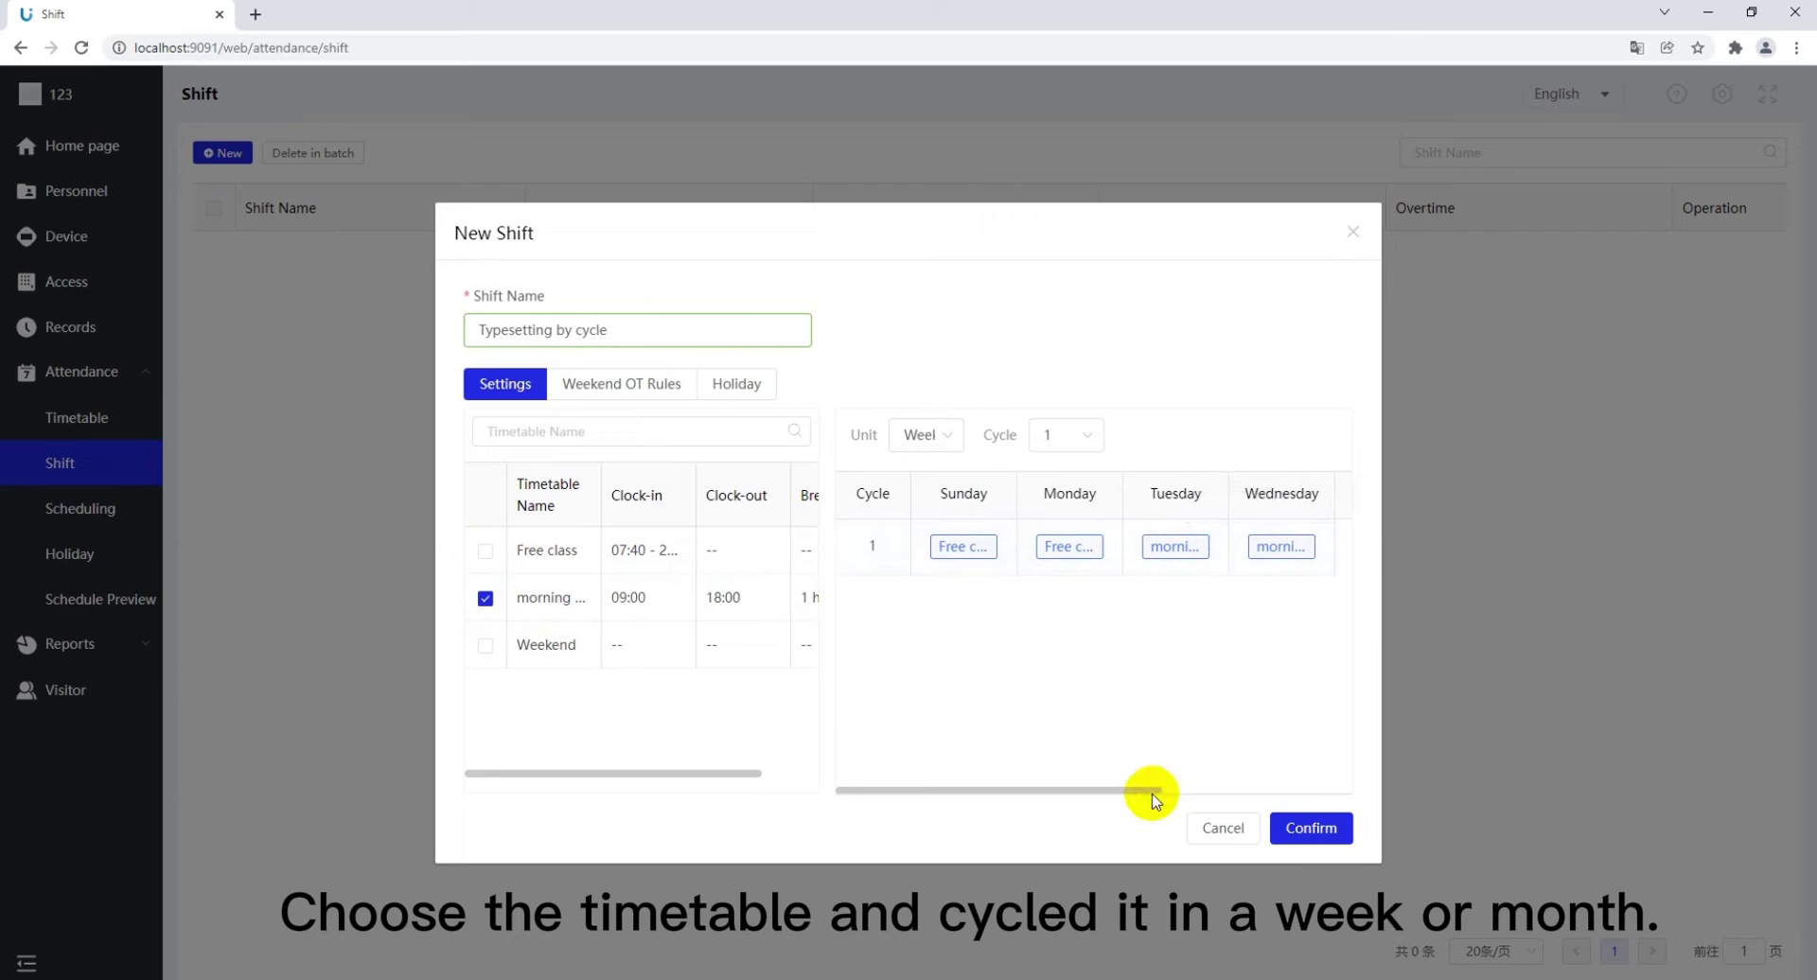
Assign the Weekend timetable to Friday and Saturday in the weekly cycle
{"action": "left_click_drag", "start_coordinate": [1148, 790], "coordinate": [1346, 789]}
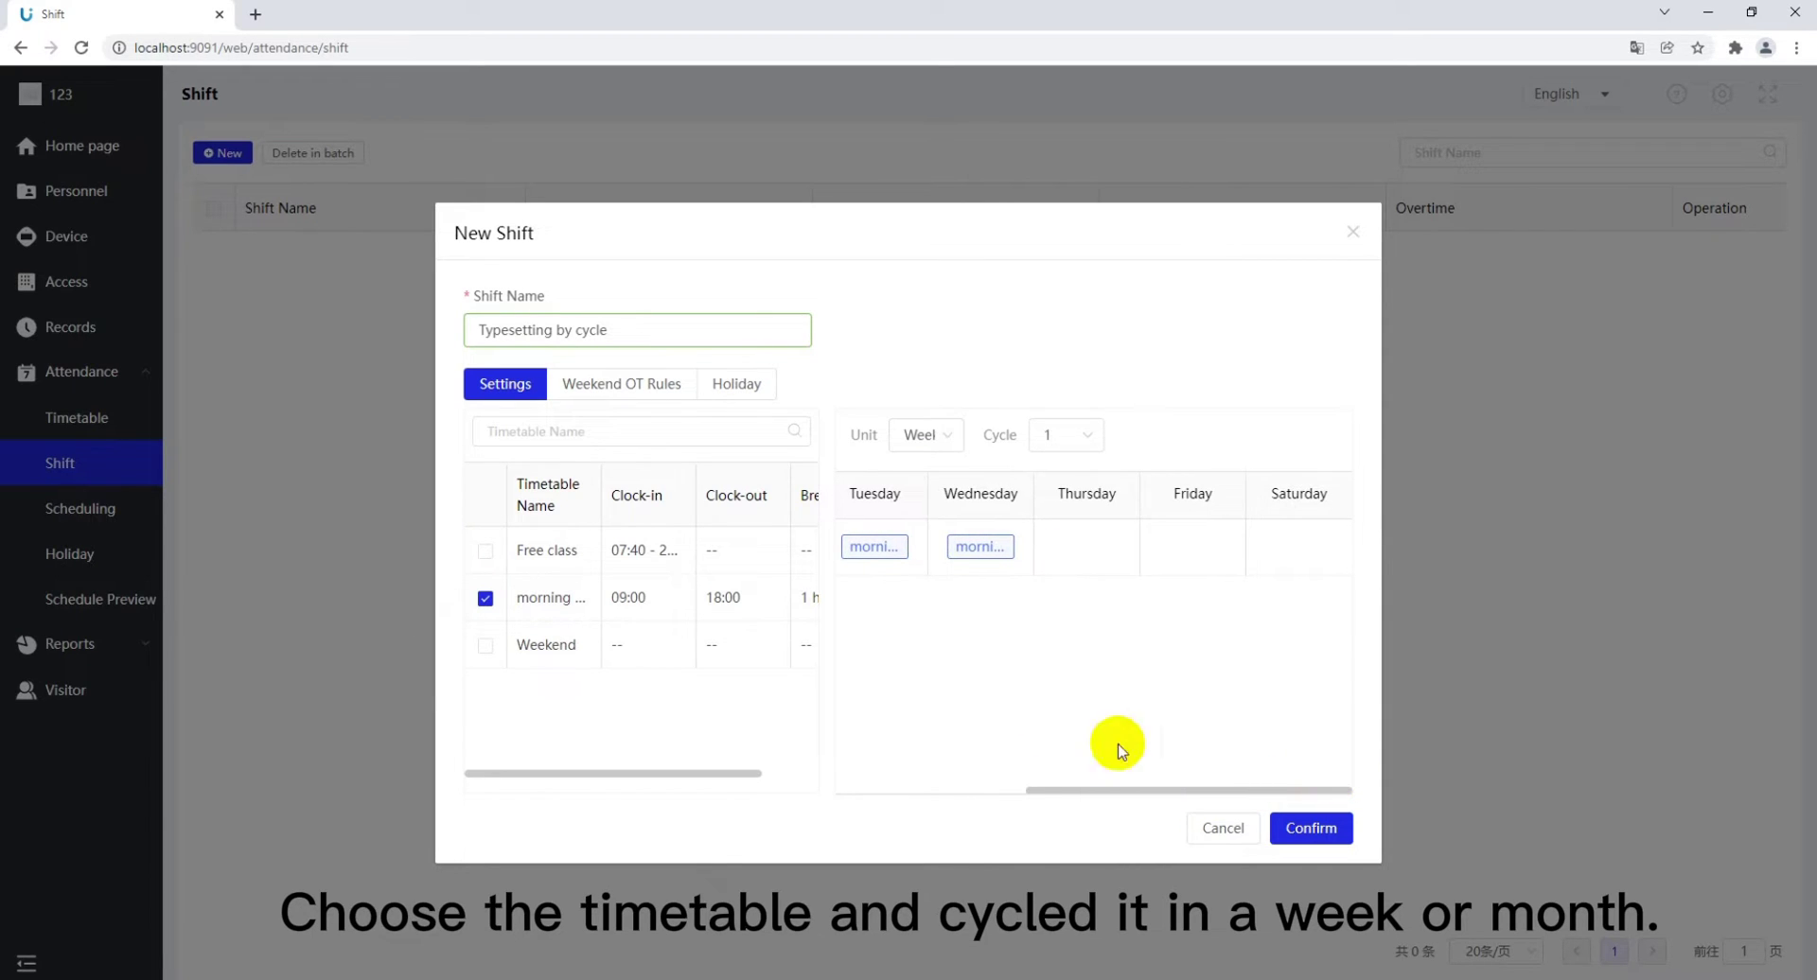
{"action": "left_click", "coordinate": [485, 599]}
{"action": "left_click", "coordinate": [485, 648]}
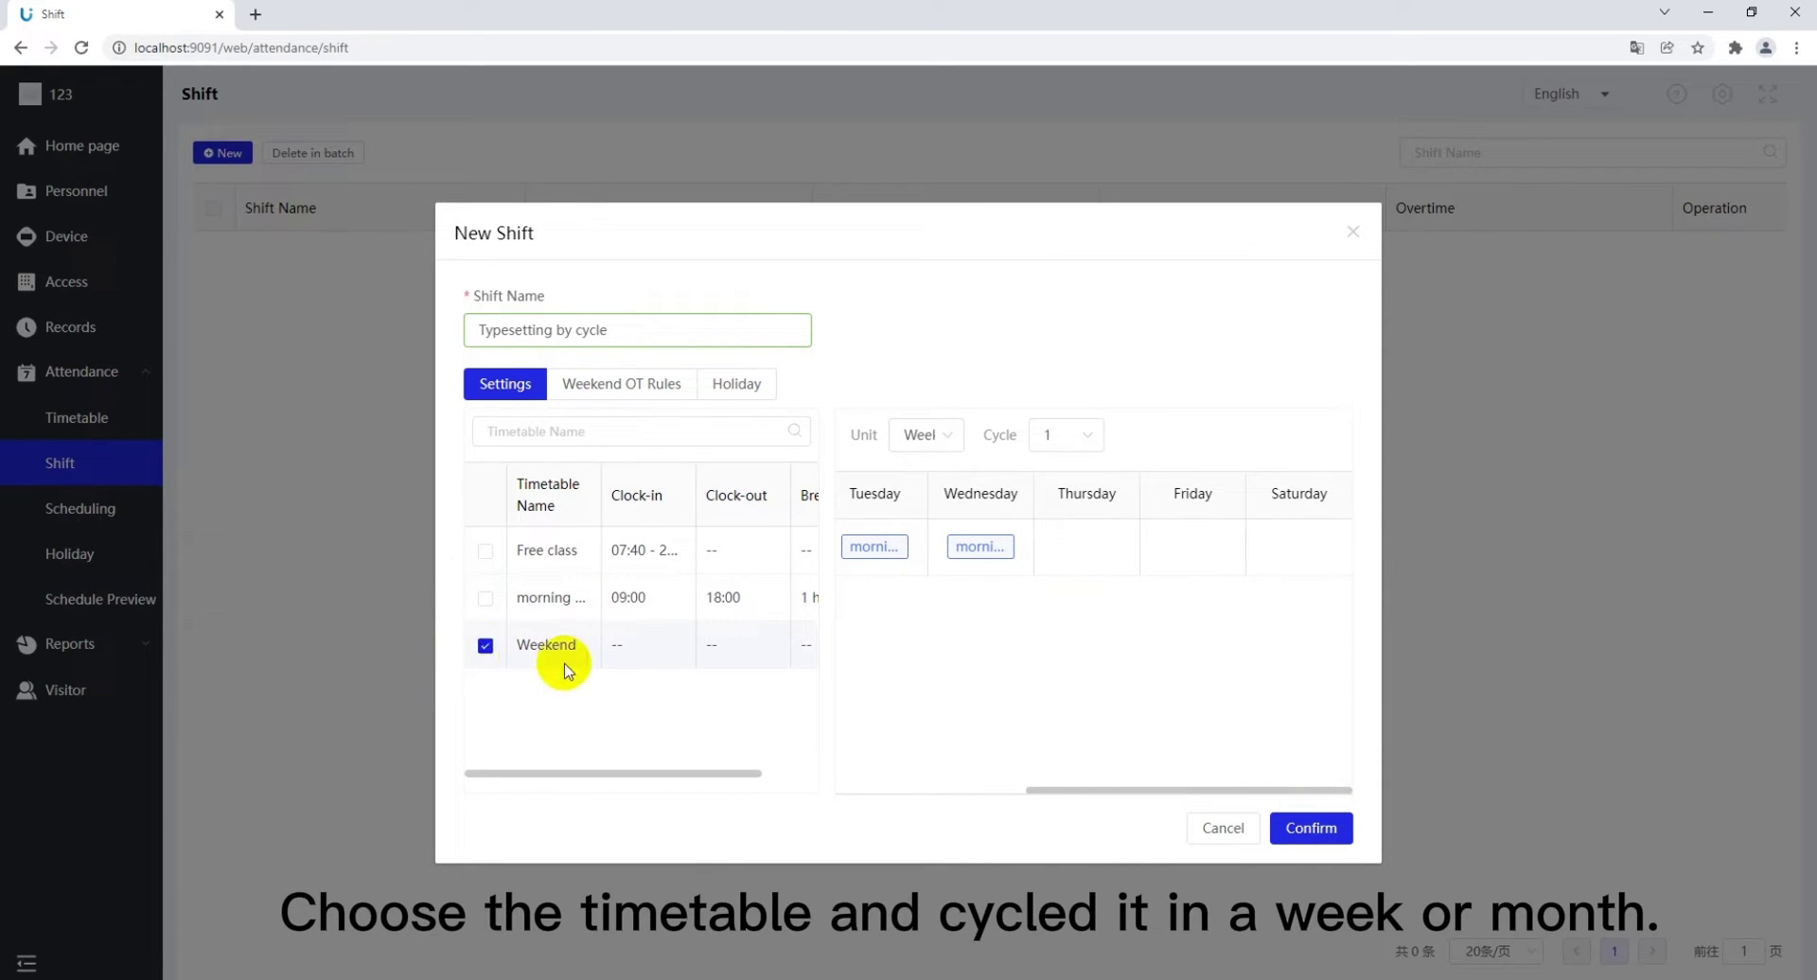
{"action": "left_click", "coordinate": [1274, 550]}
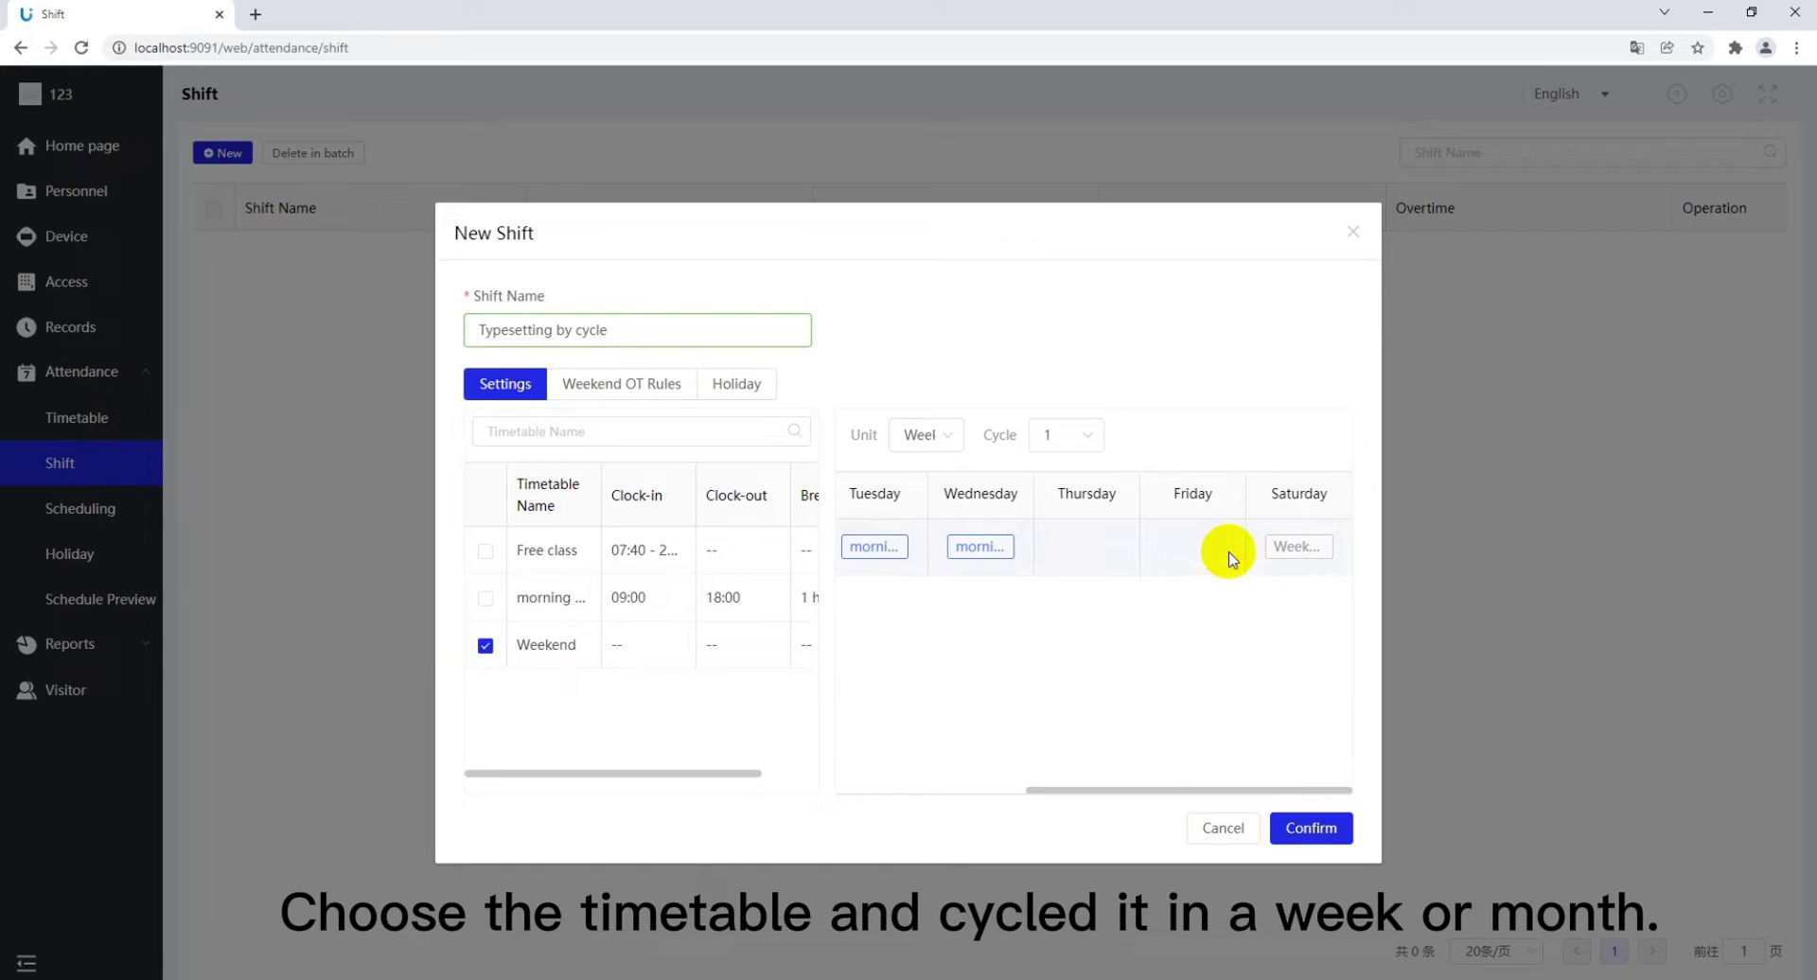
Assign the Free class timetable to Thursday in the weekly cycle
{"action": "left_click", "coordinate": [485, 647]}
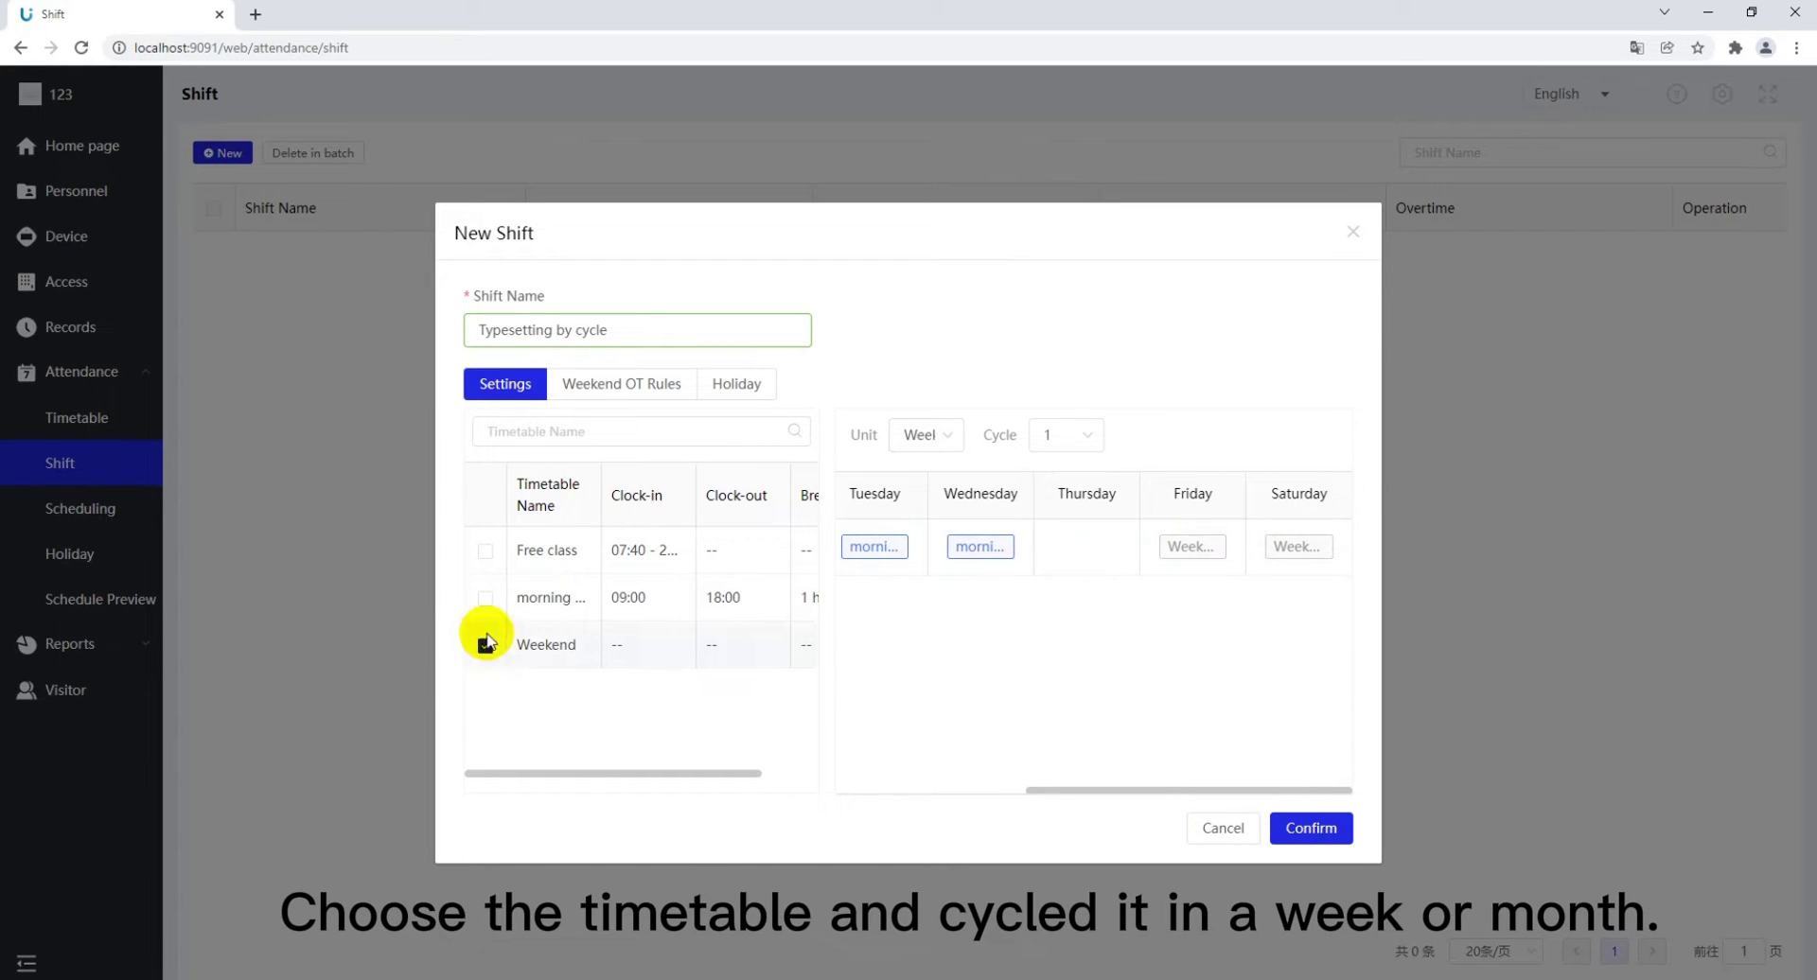
{"action": "left_click", "coordinate": [486, 551]}
{"action": "left_click", "coordinate": [1069, 554]}
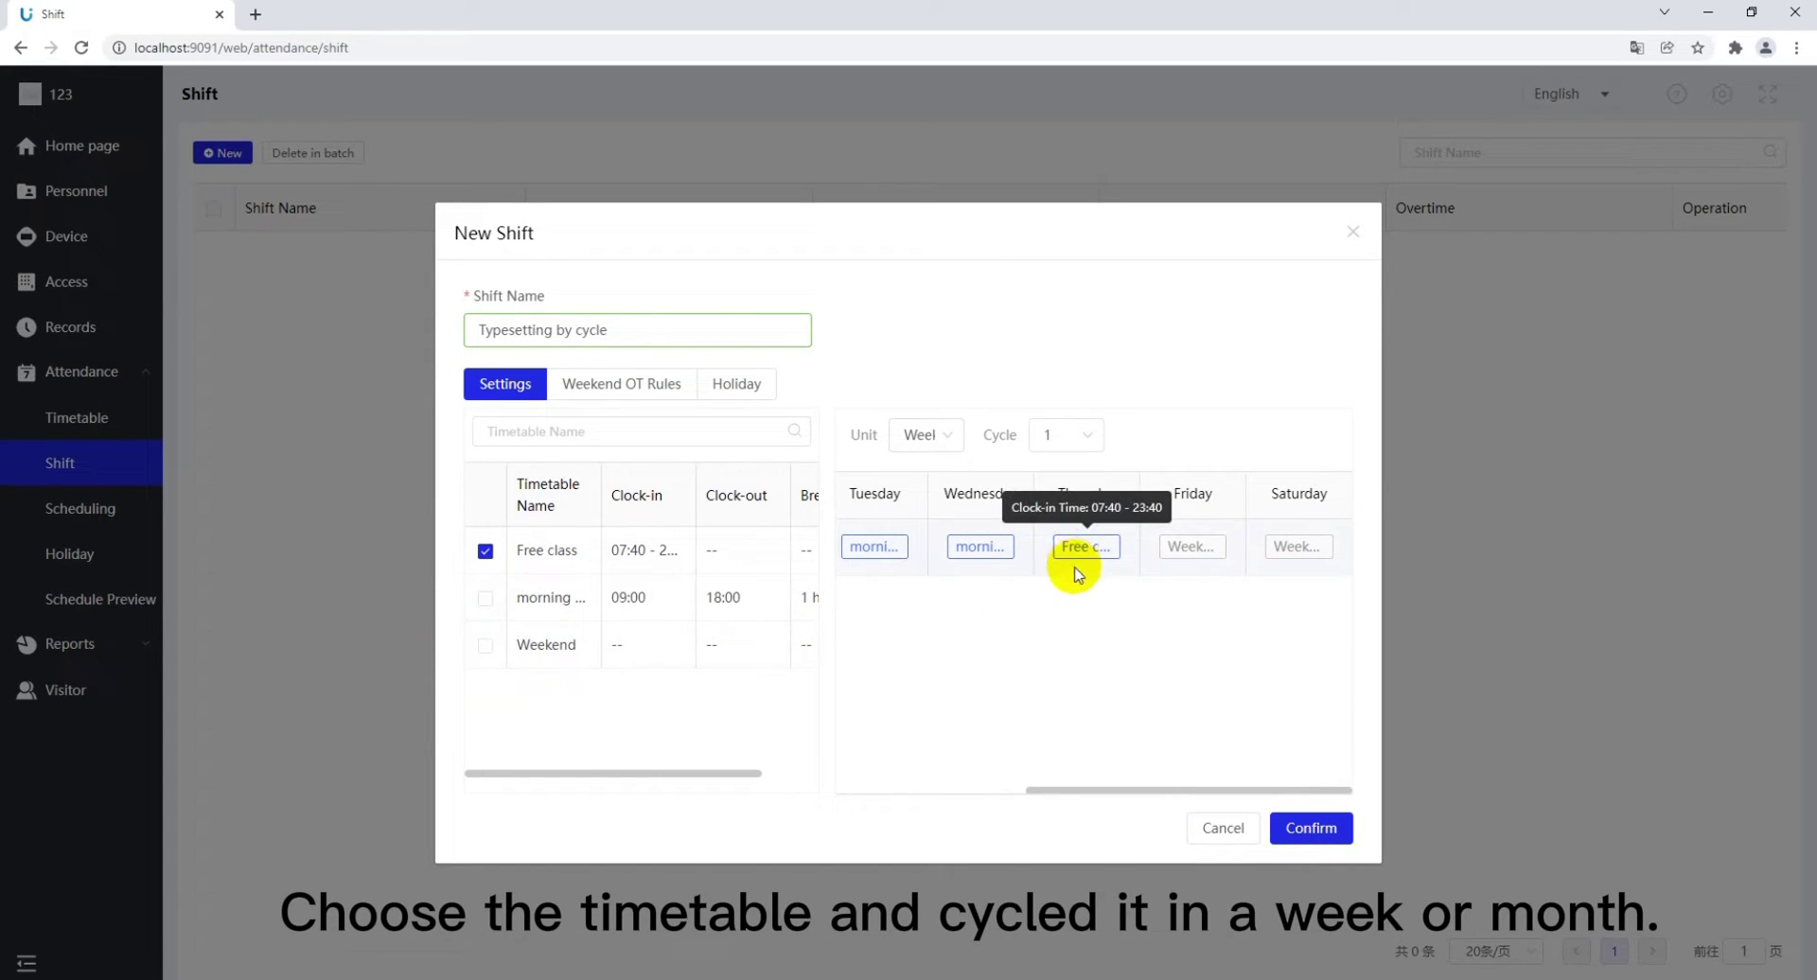
Enable weekend overtime for the shift with an OT range of 3 to 4 hours and an overtime ratio of 1
{"action": "left_click", "coordinate": [628, 390]}
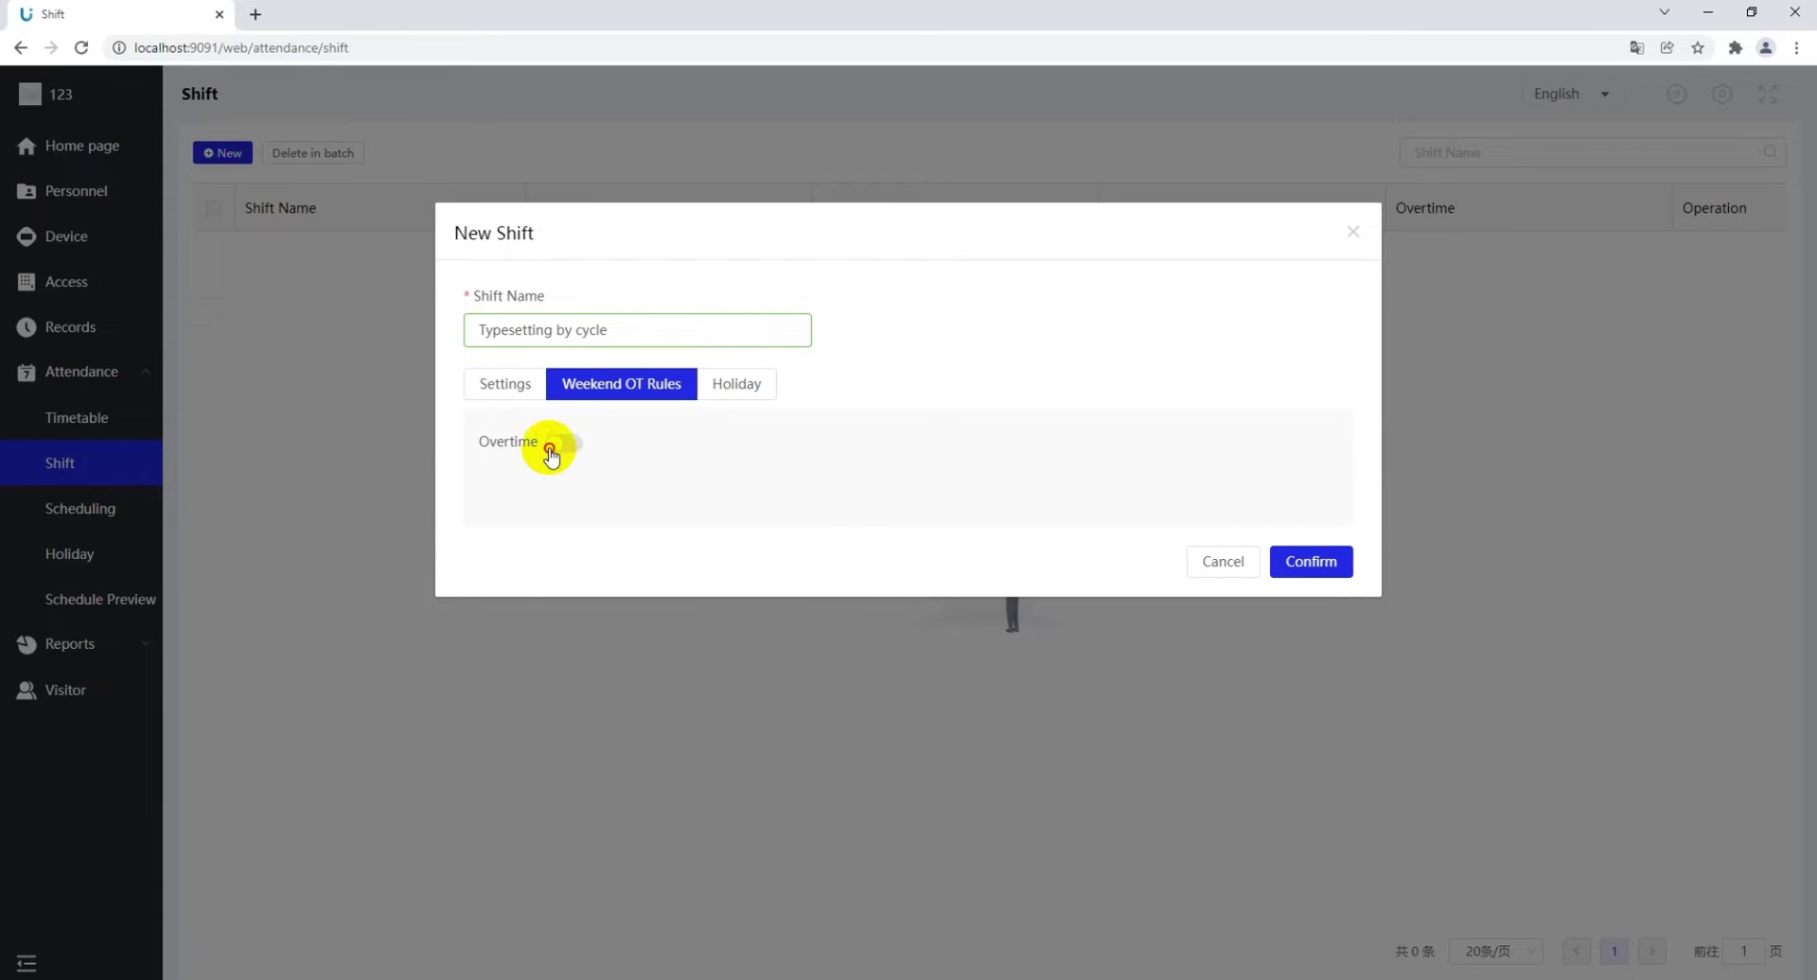
{"action": "left_click", "coordinate": [551, 450]}
{"action": "left_click", "coordinate": [550, 527]}
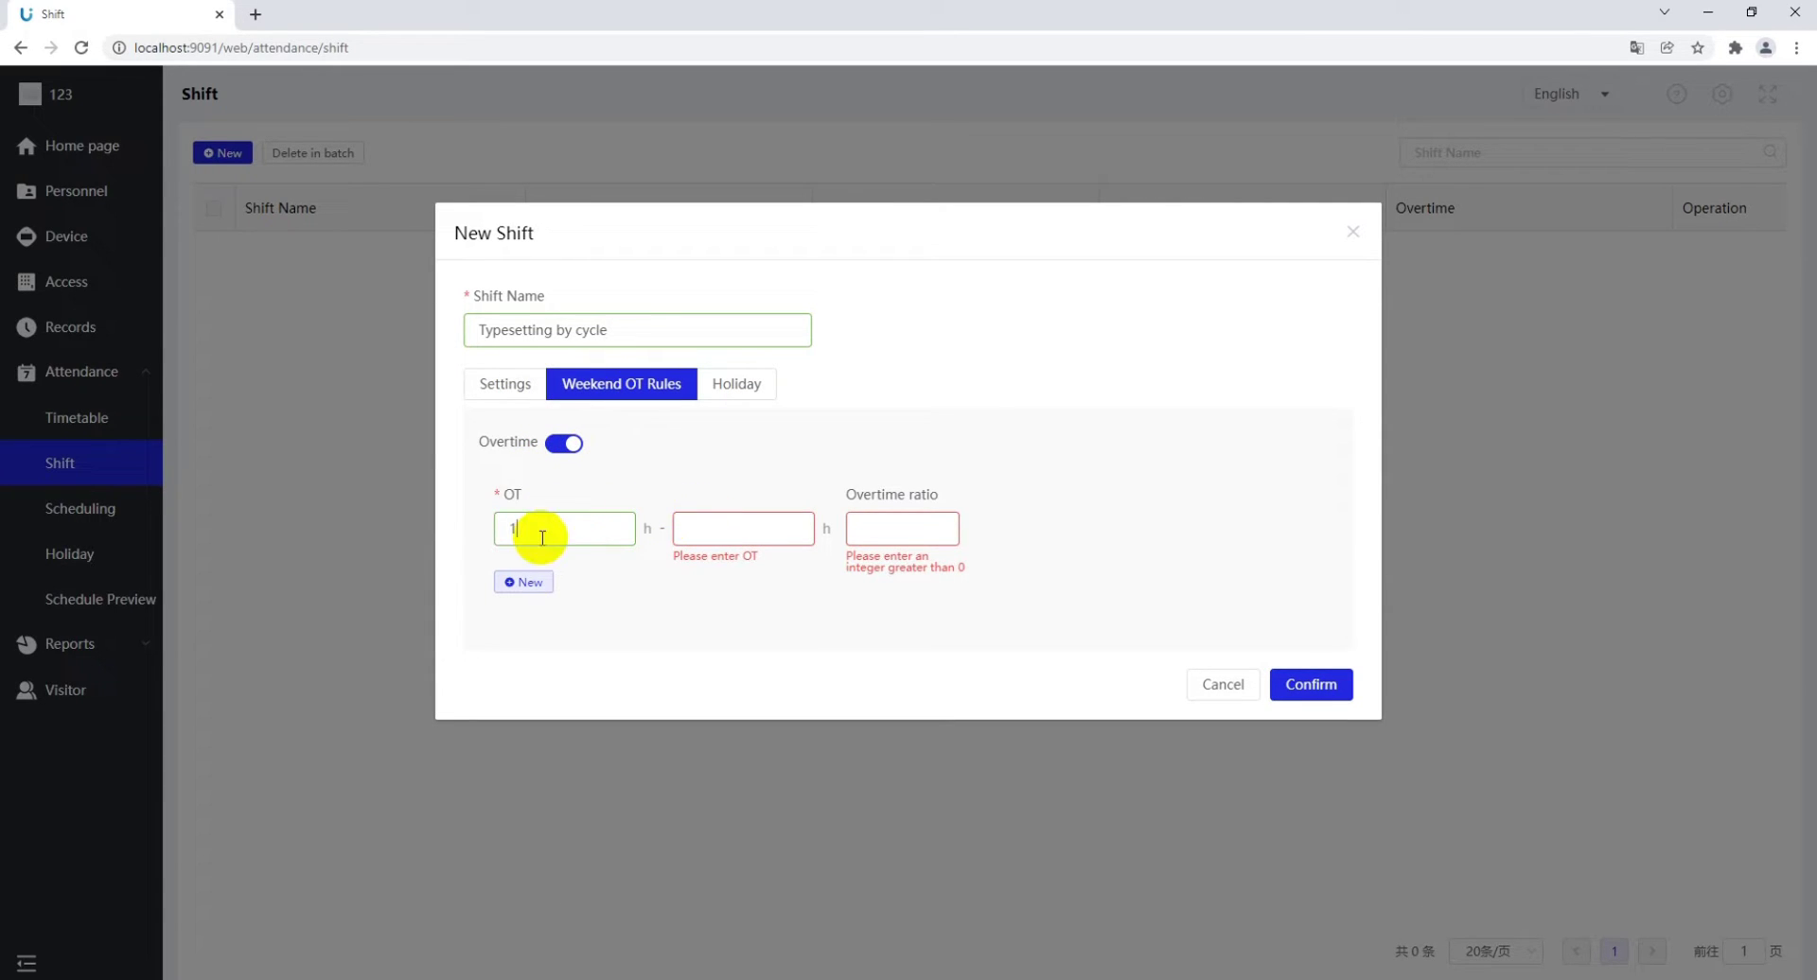
{"action": "type", "text": "1341"}
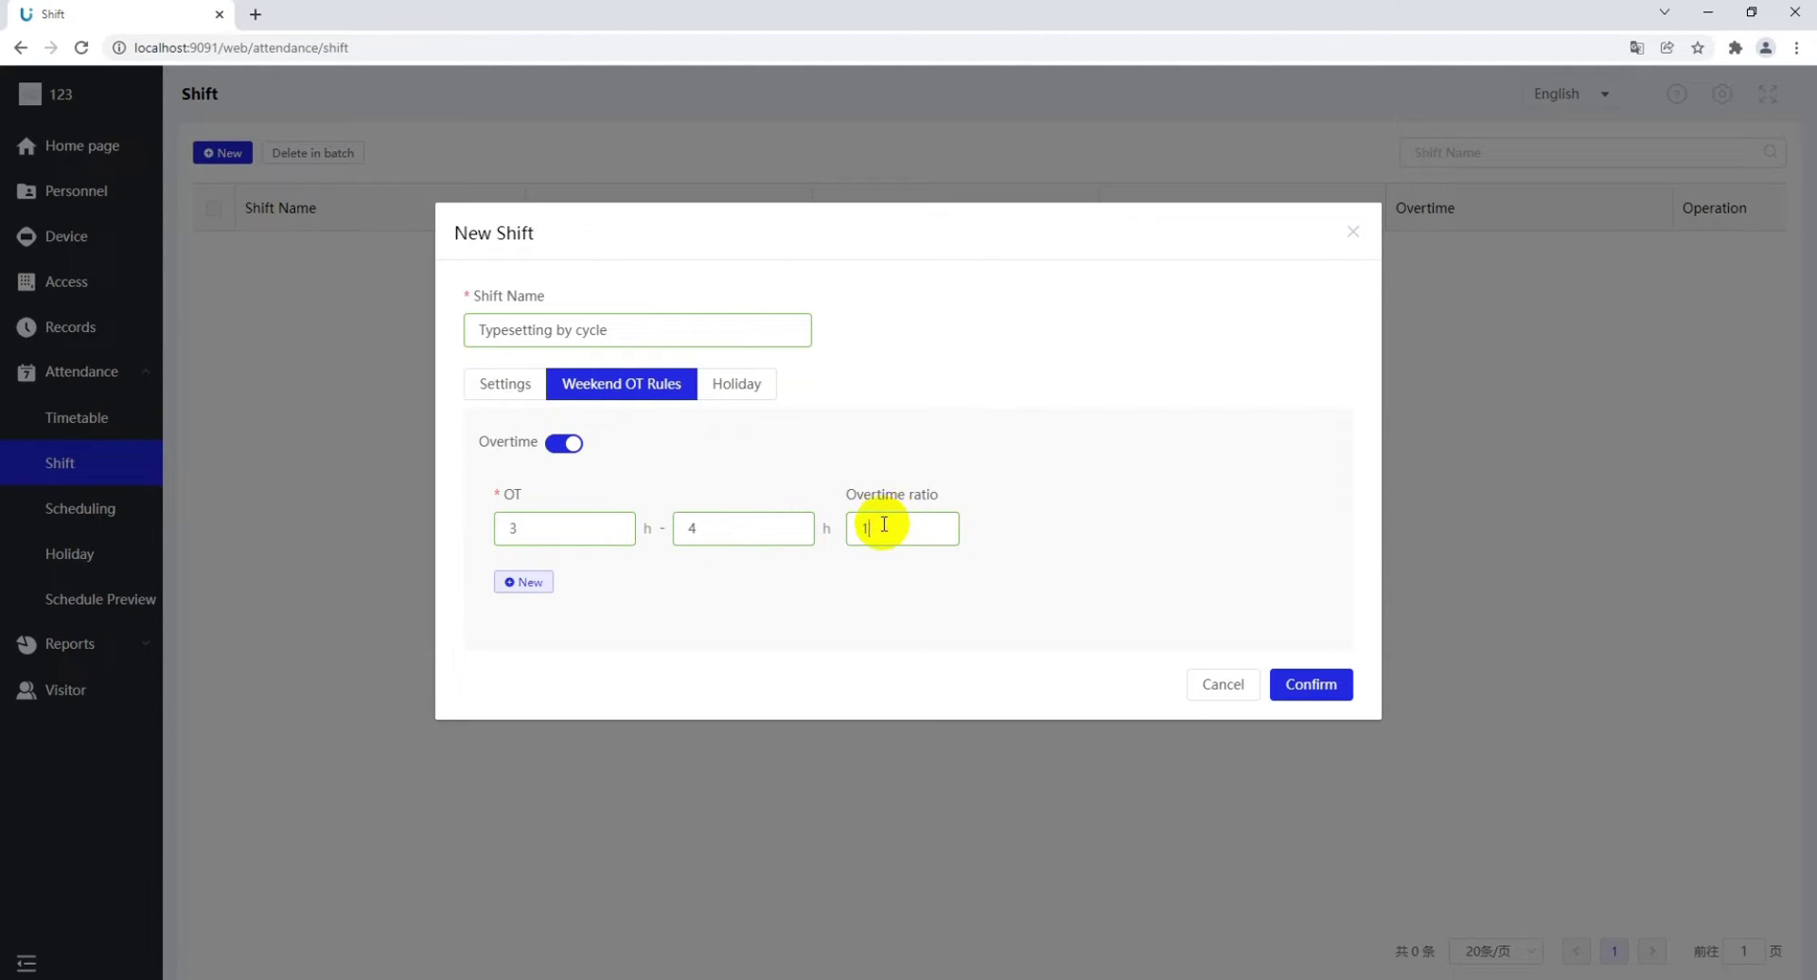
Enable holidays for the shift, include the "Holiday" entry, and save the shift
{"action": "left_click", "coordinate": [739, 390]}
{"action": "left_click", "coordinate": [556, 485]}
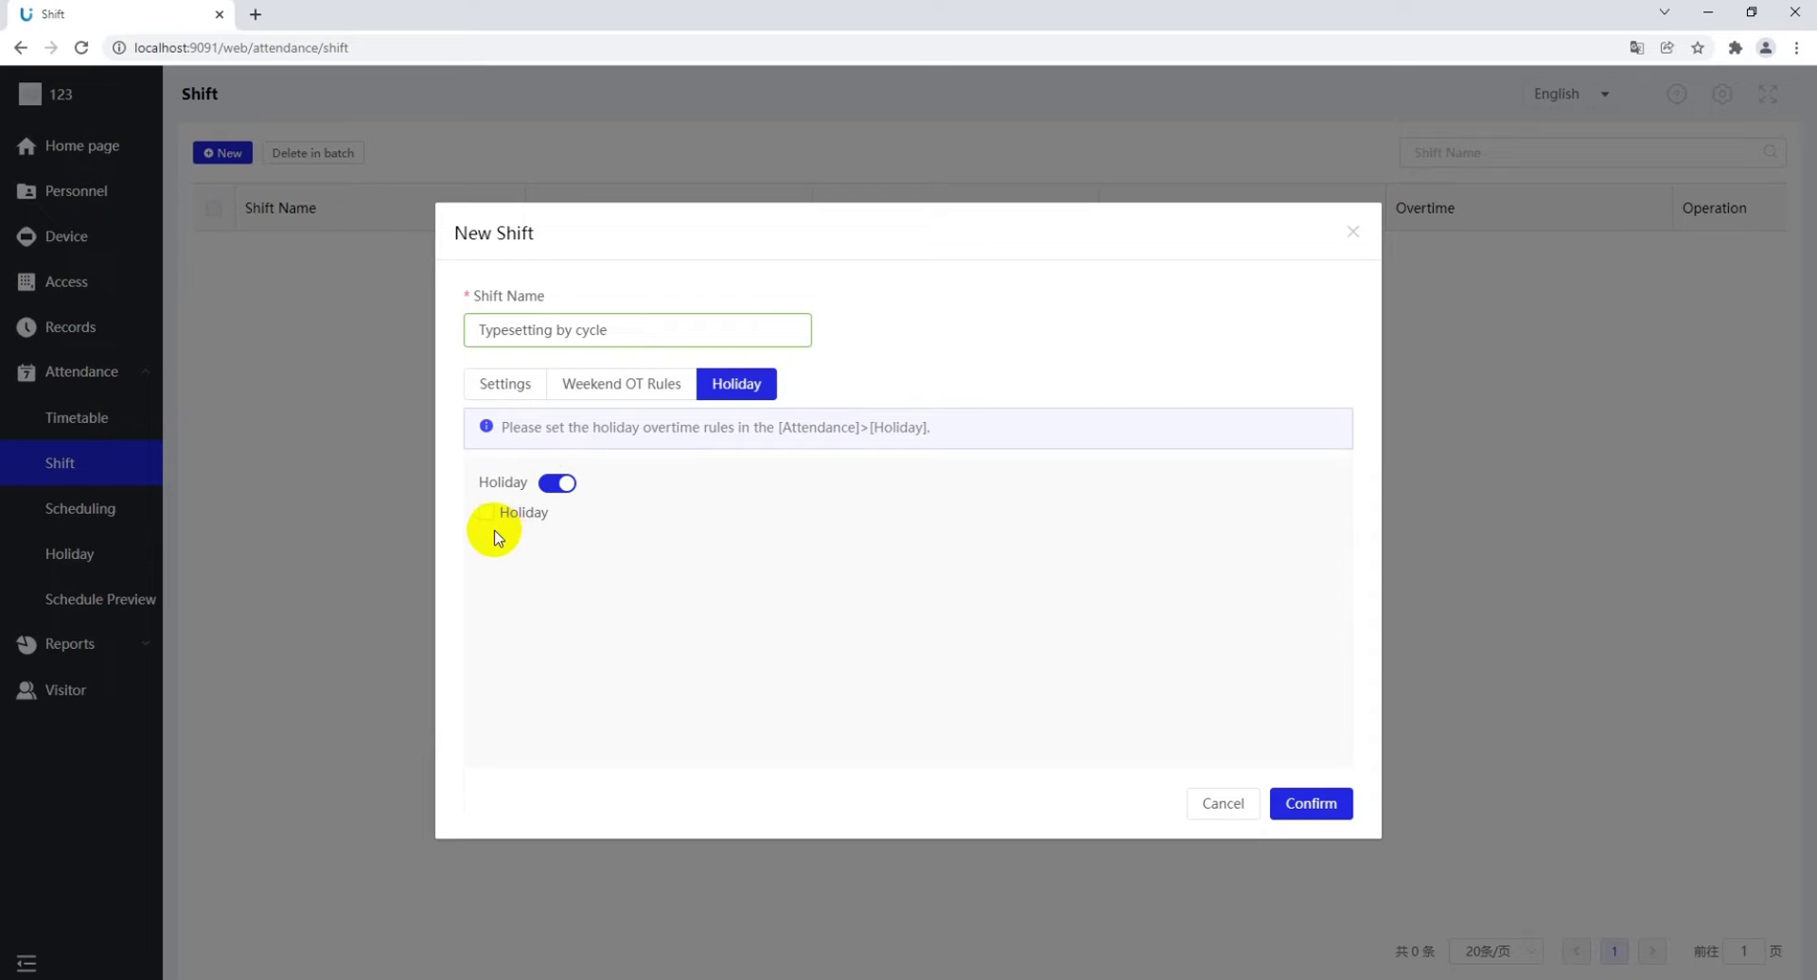
{"action": "left_click", "coordinate": [487, 516]}
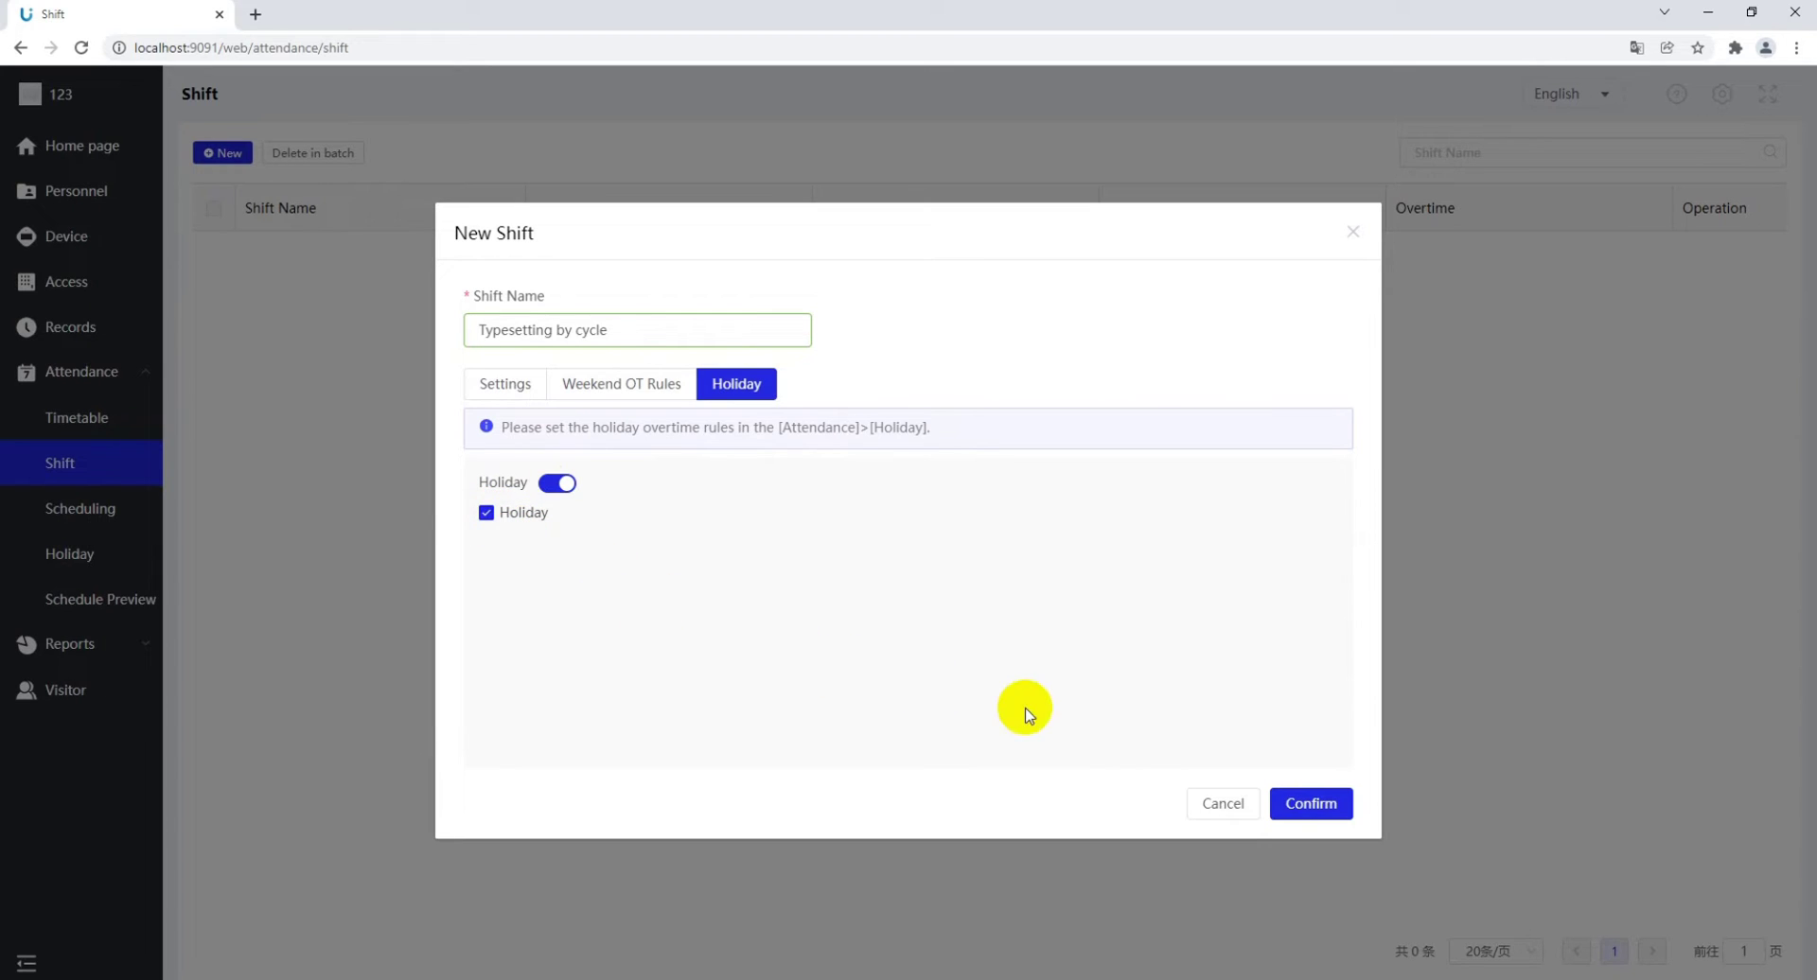
{"action": "left_click", "coordinate": [1307, 805]}
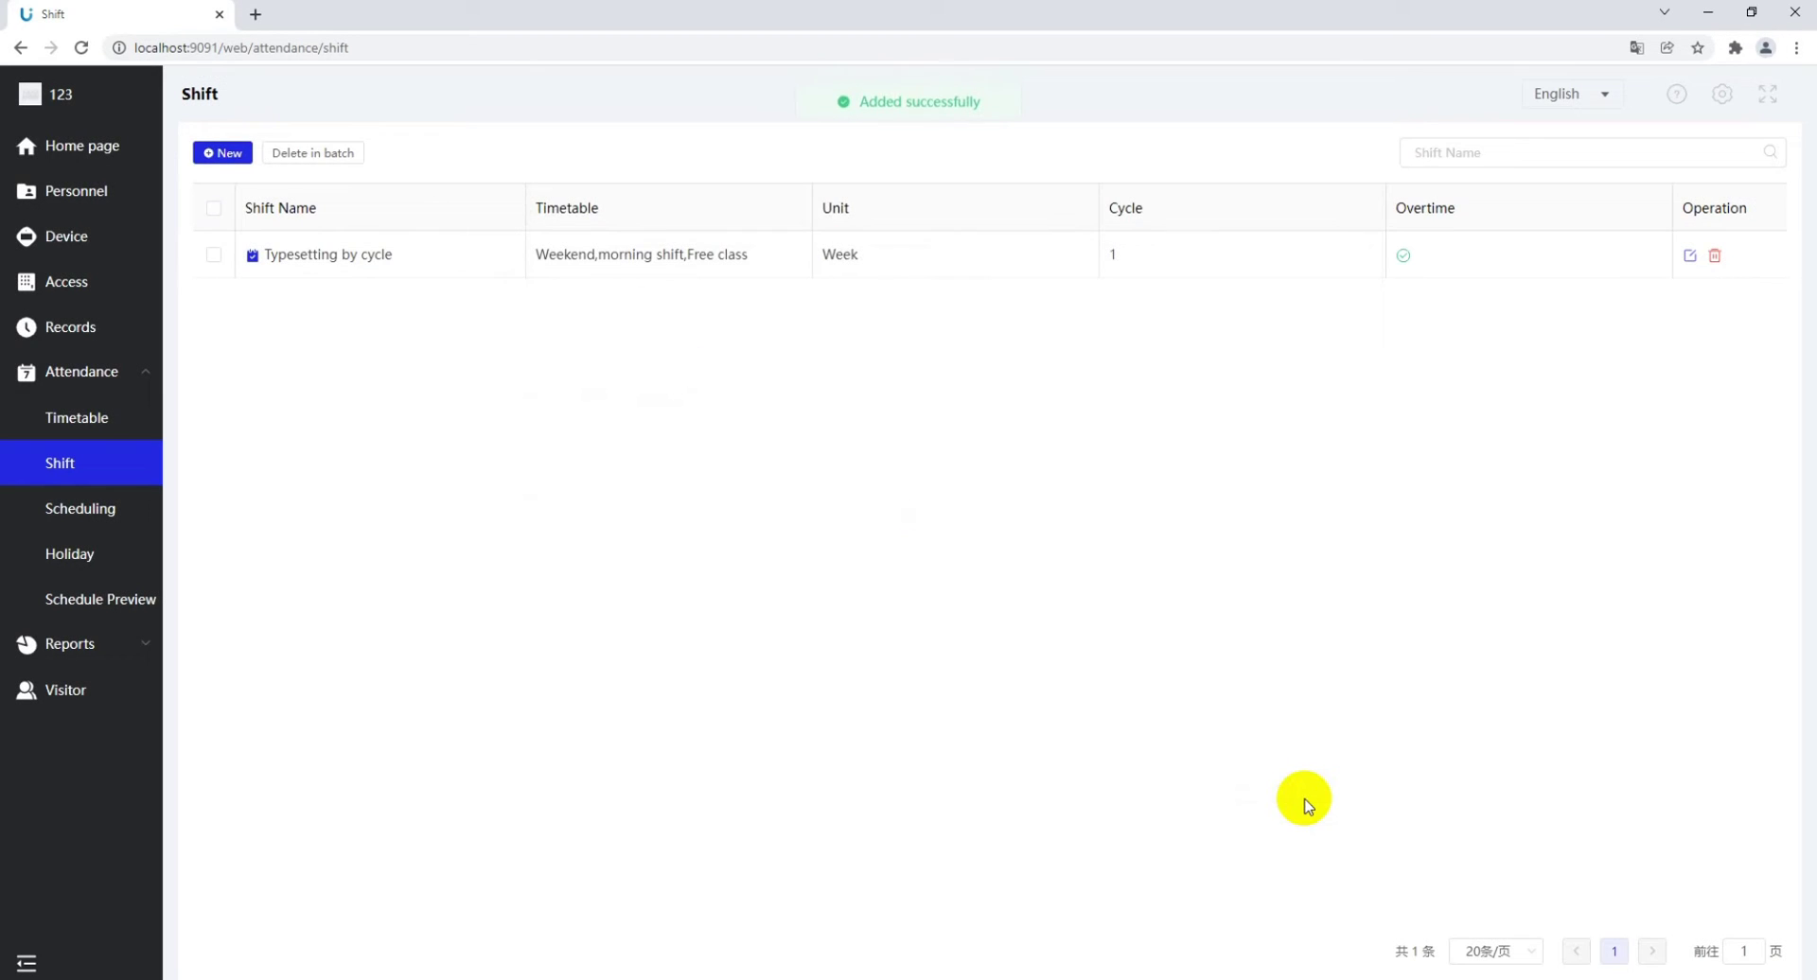
Create a schedule from 2021-12-27 to 2022-01-08 that assigns both listed people to the "Typesetting by cycle" shift
{"action": "left_click", "coordinate": [102, 527]}
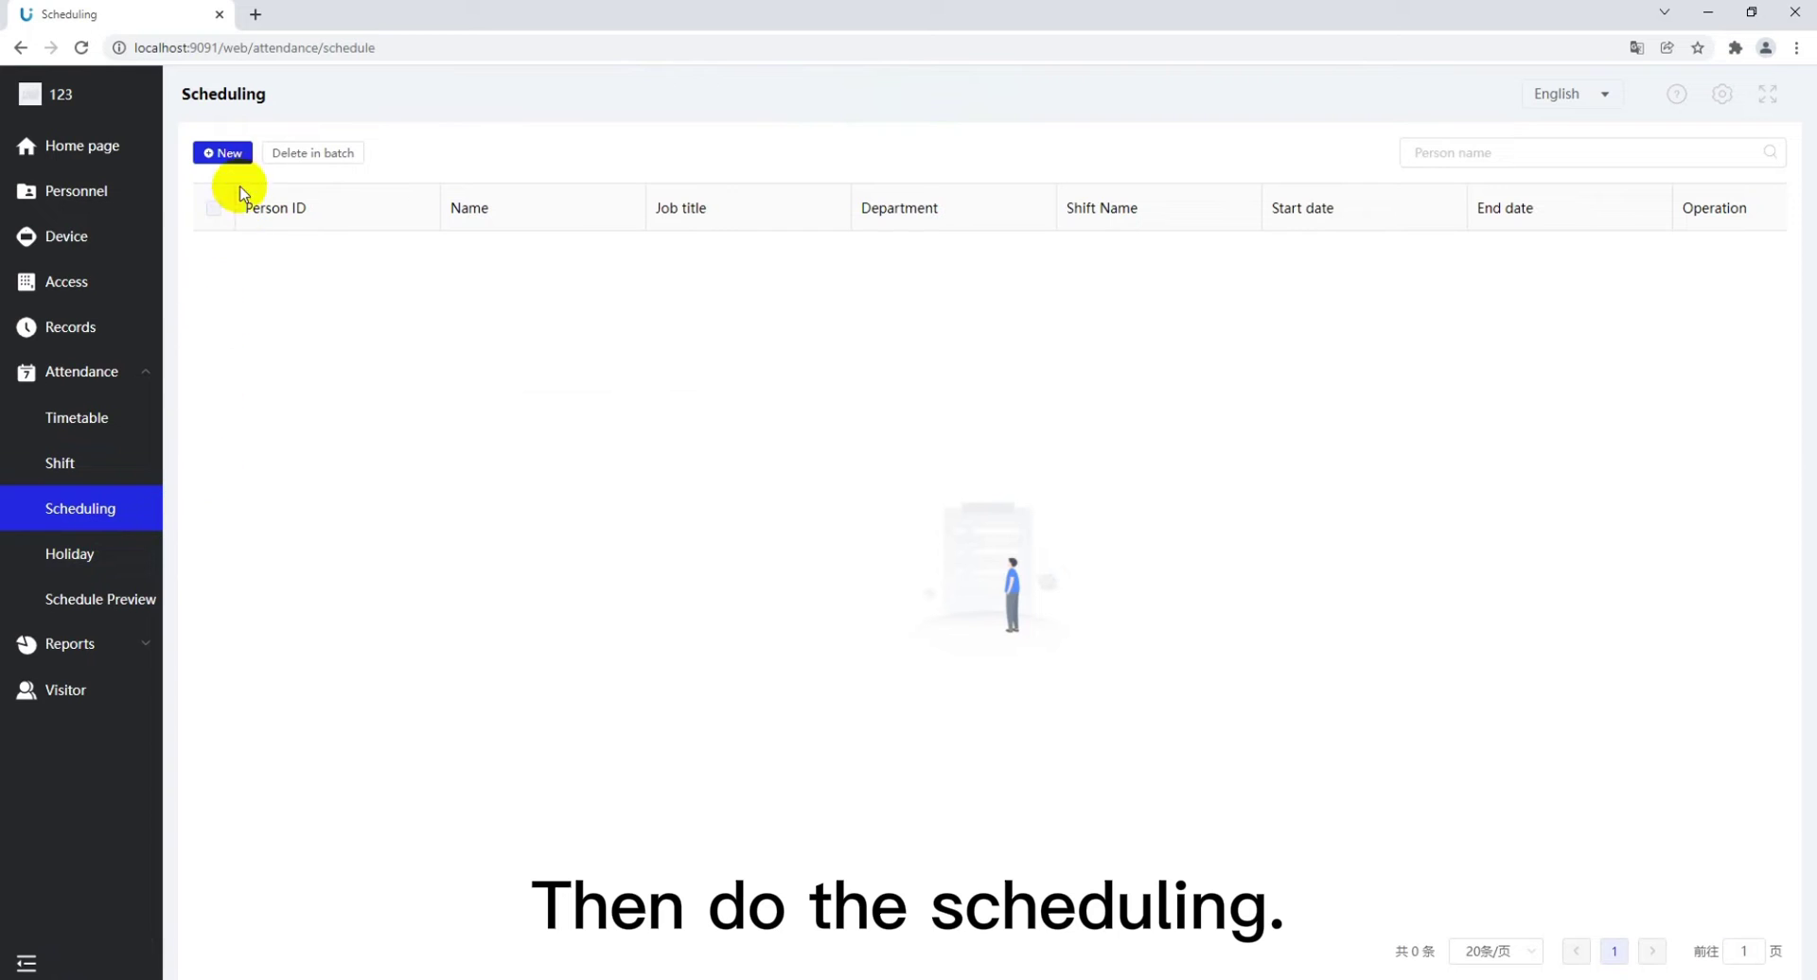
{"action": "left_click", "coordinate": [225, 154]}
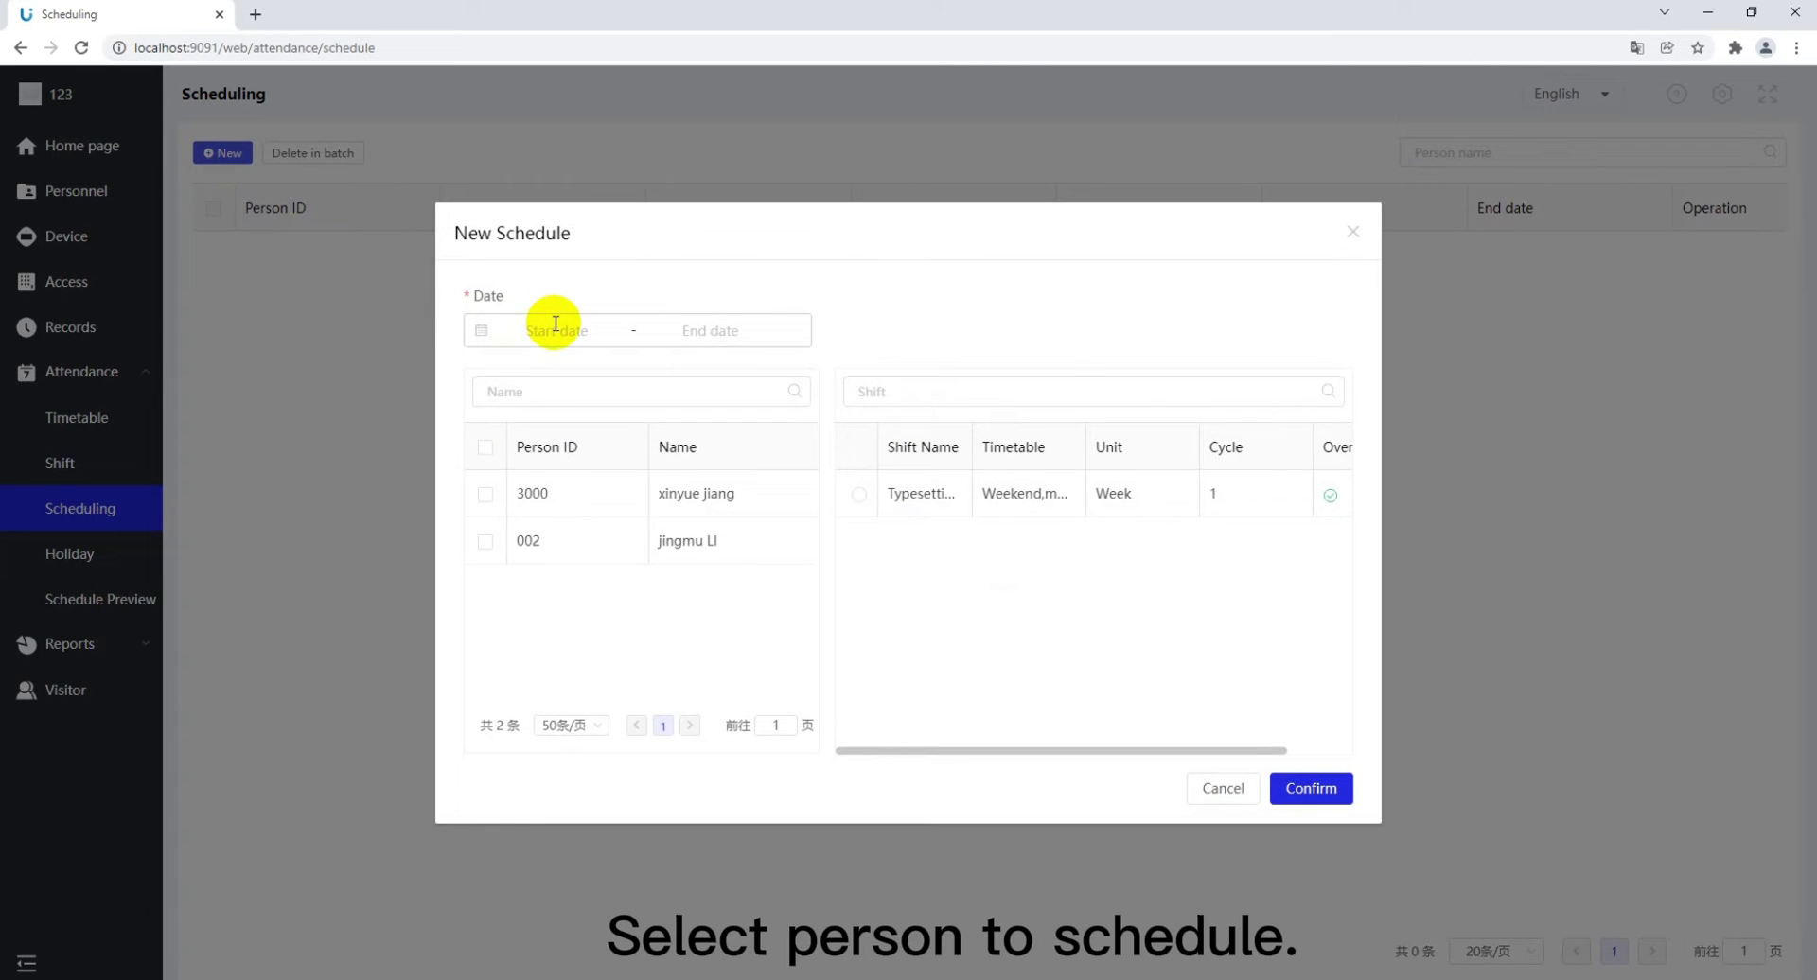
{"action": "left_click", "coordinate": [555, 326]}
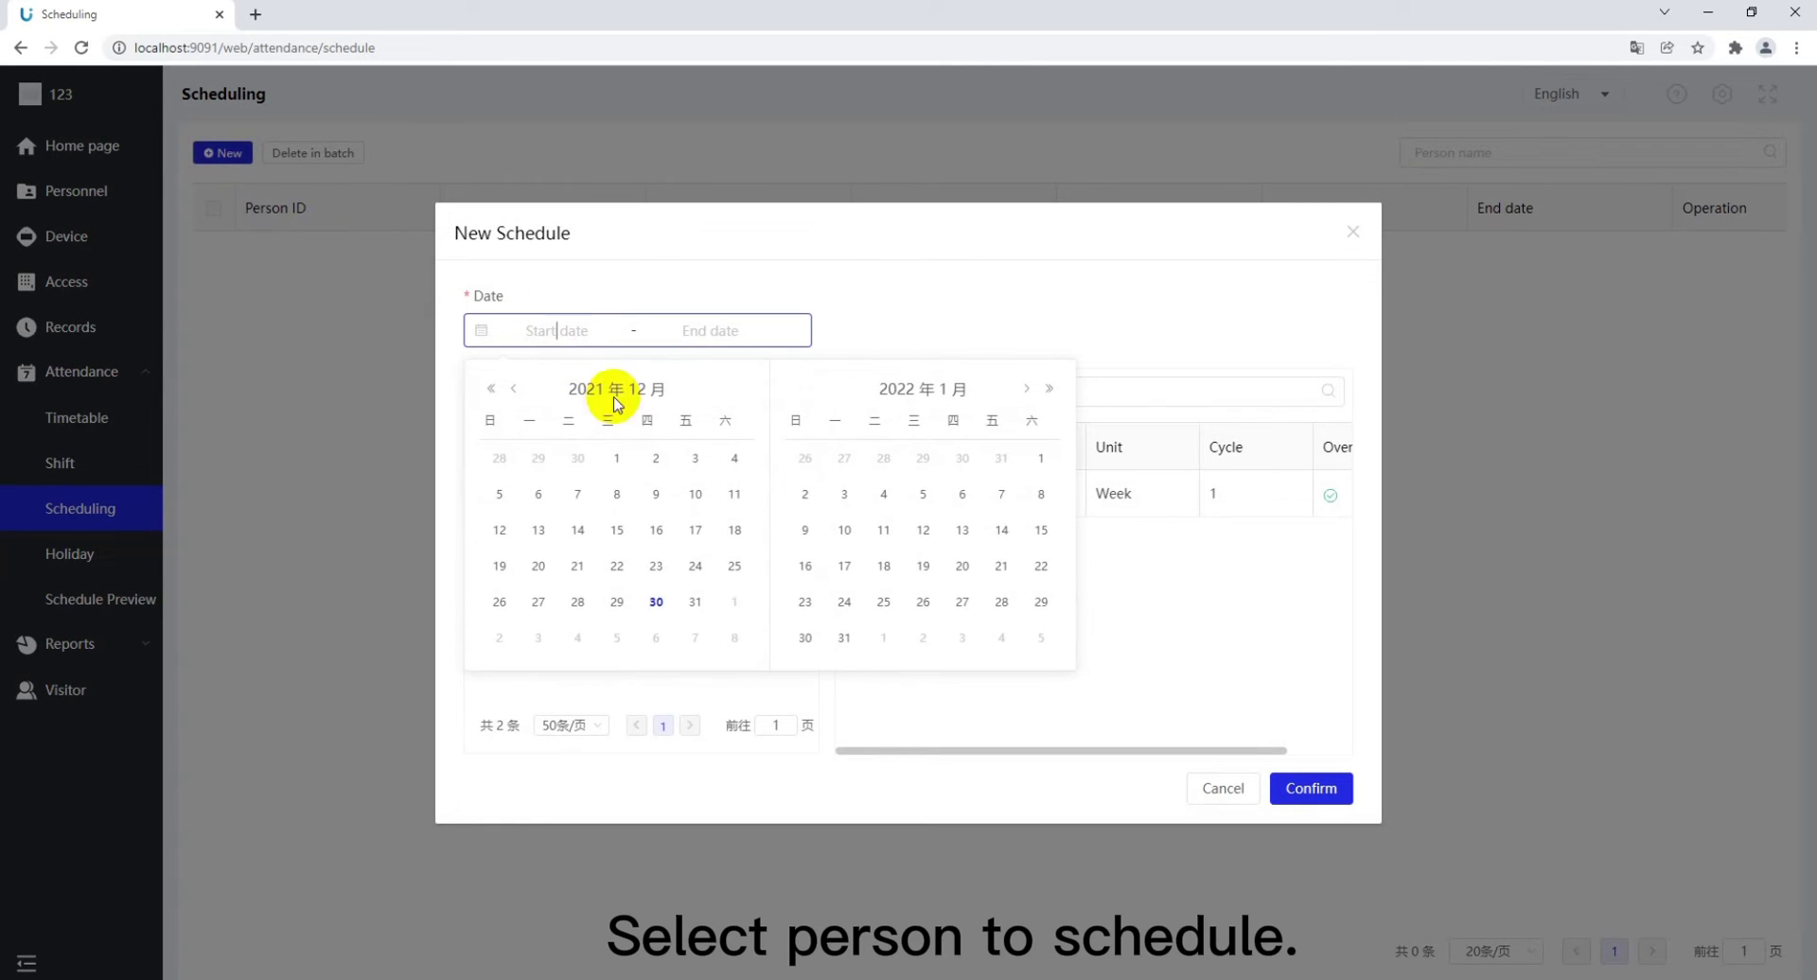
{"action": "left_click", "coordinate": [538, 601]}
{"action": "left_click", "coordinate": [1041, 494]}
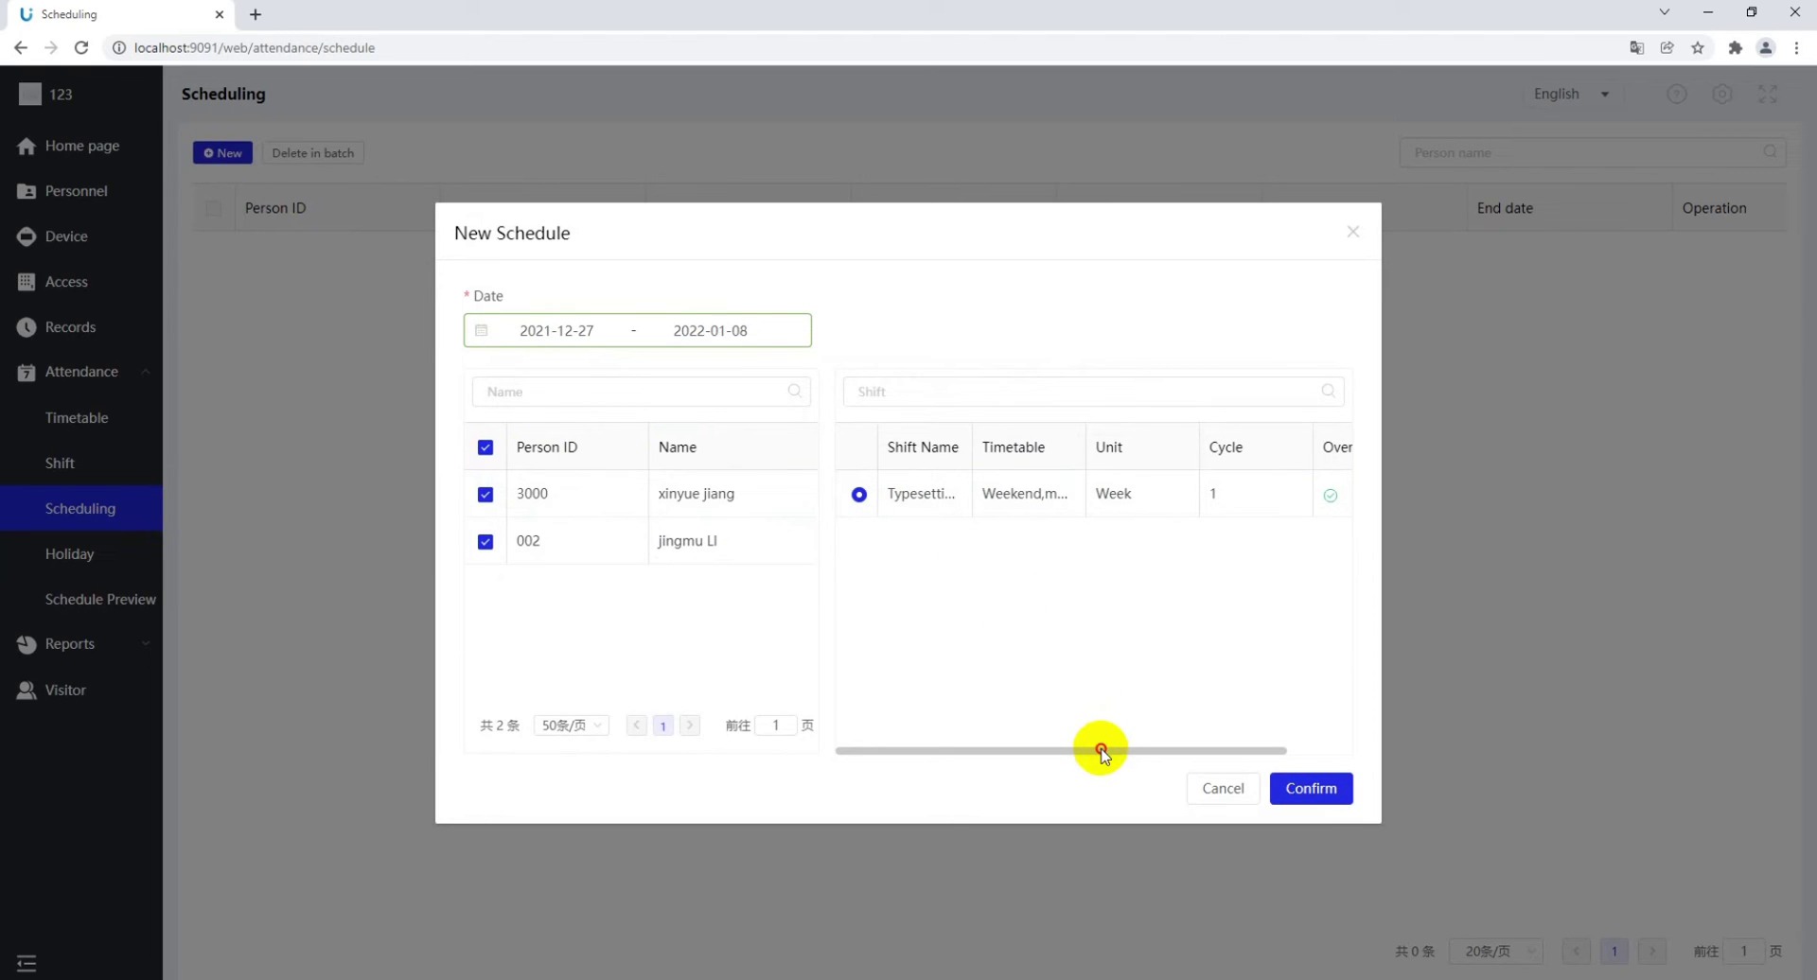
{"action": "left_click_drag", "start_coordinate": [1100, 750], "coordinate": [1246, 751]}
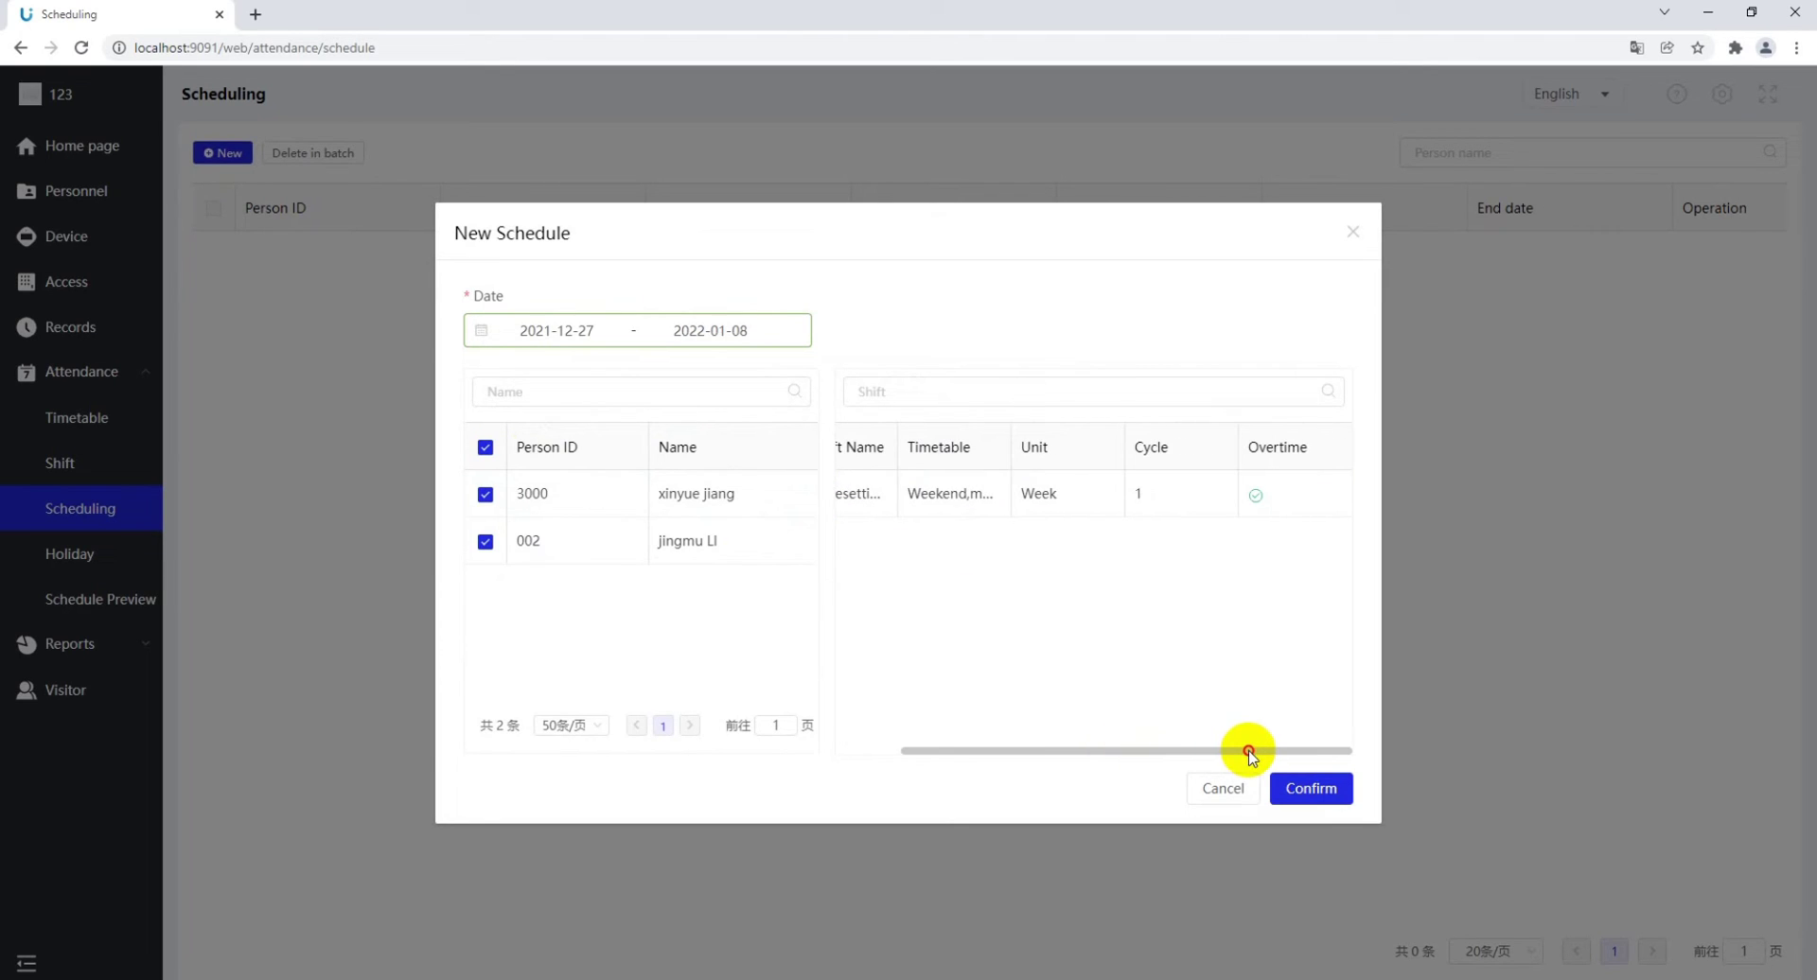
{"action": "left_click", "coordinate": [1315, 790]}
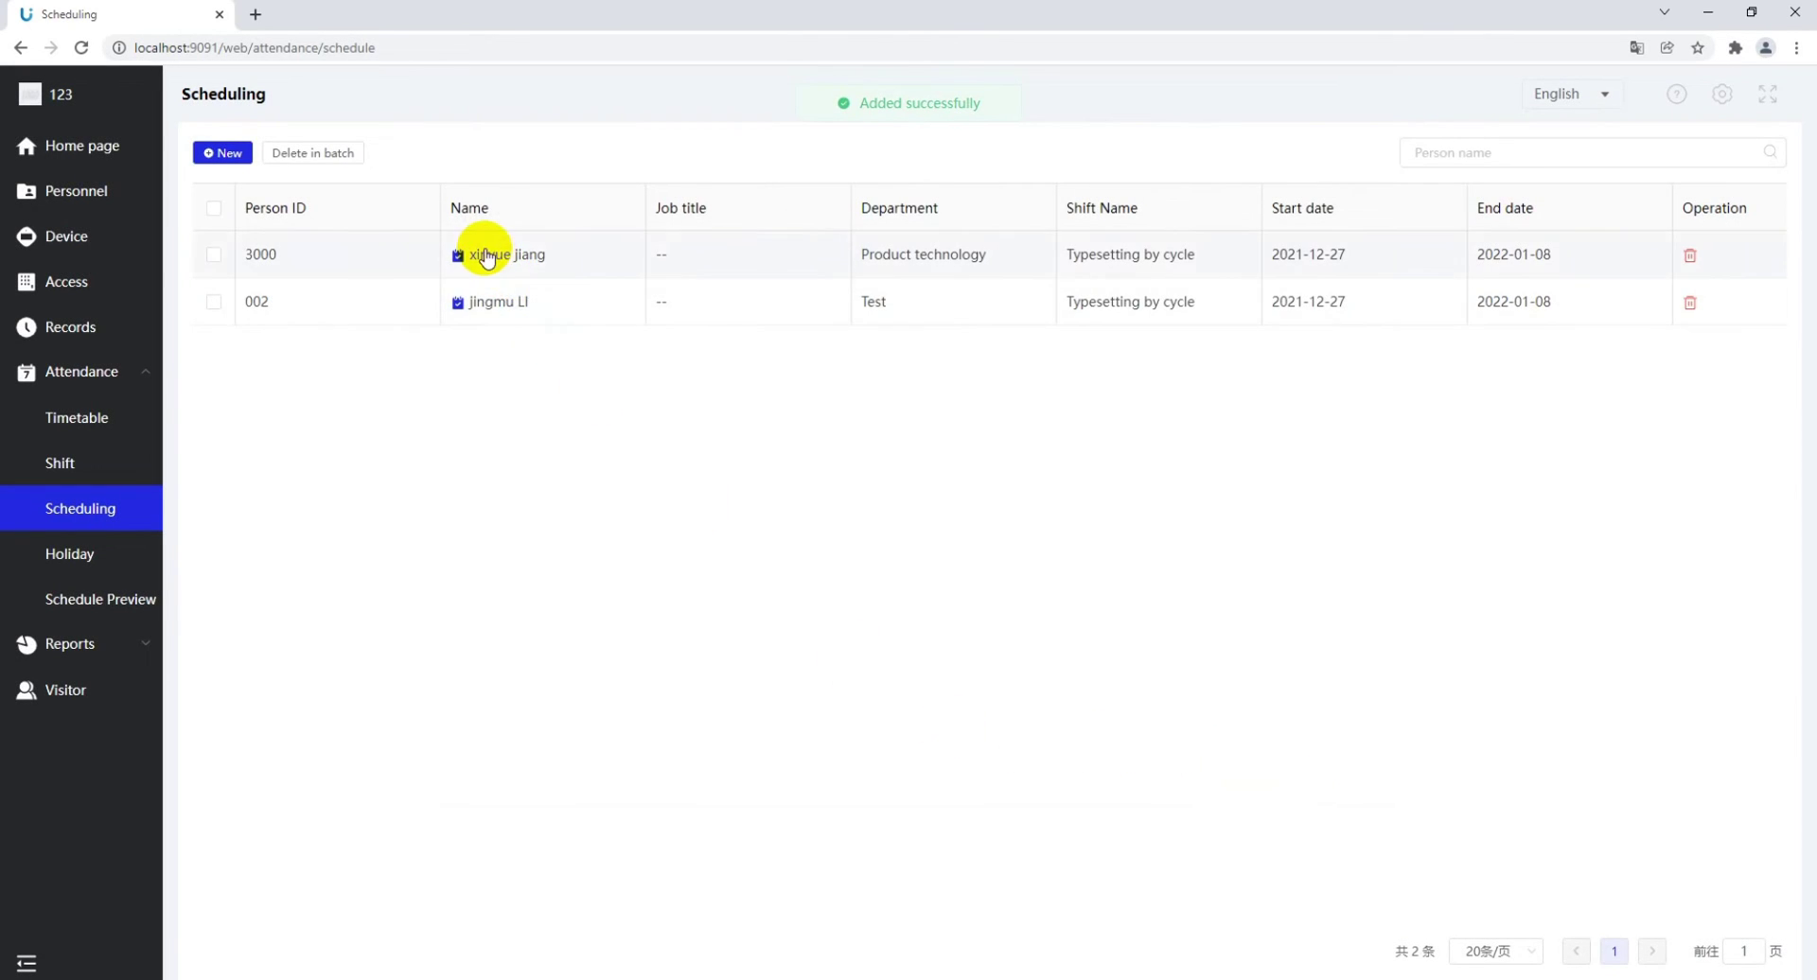
Review the schedule calendar of the person with ID 3000 for January 2022, checking the clock-in times of its timetables, and close it
{"action": "left_click", "coordinate": [482, 255]}
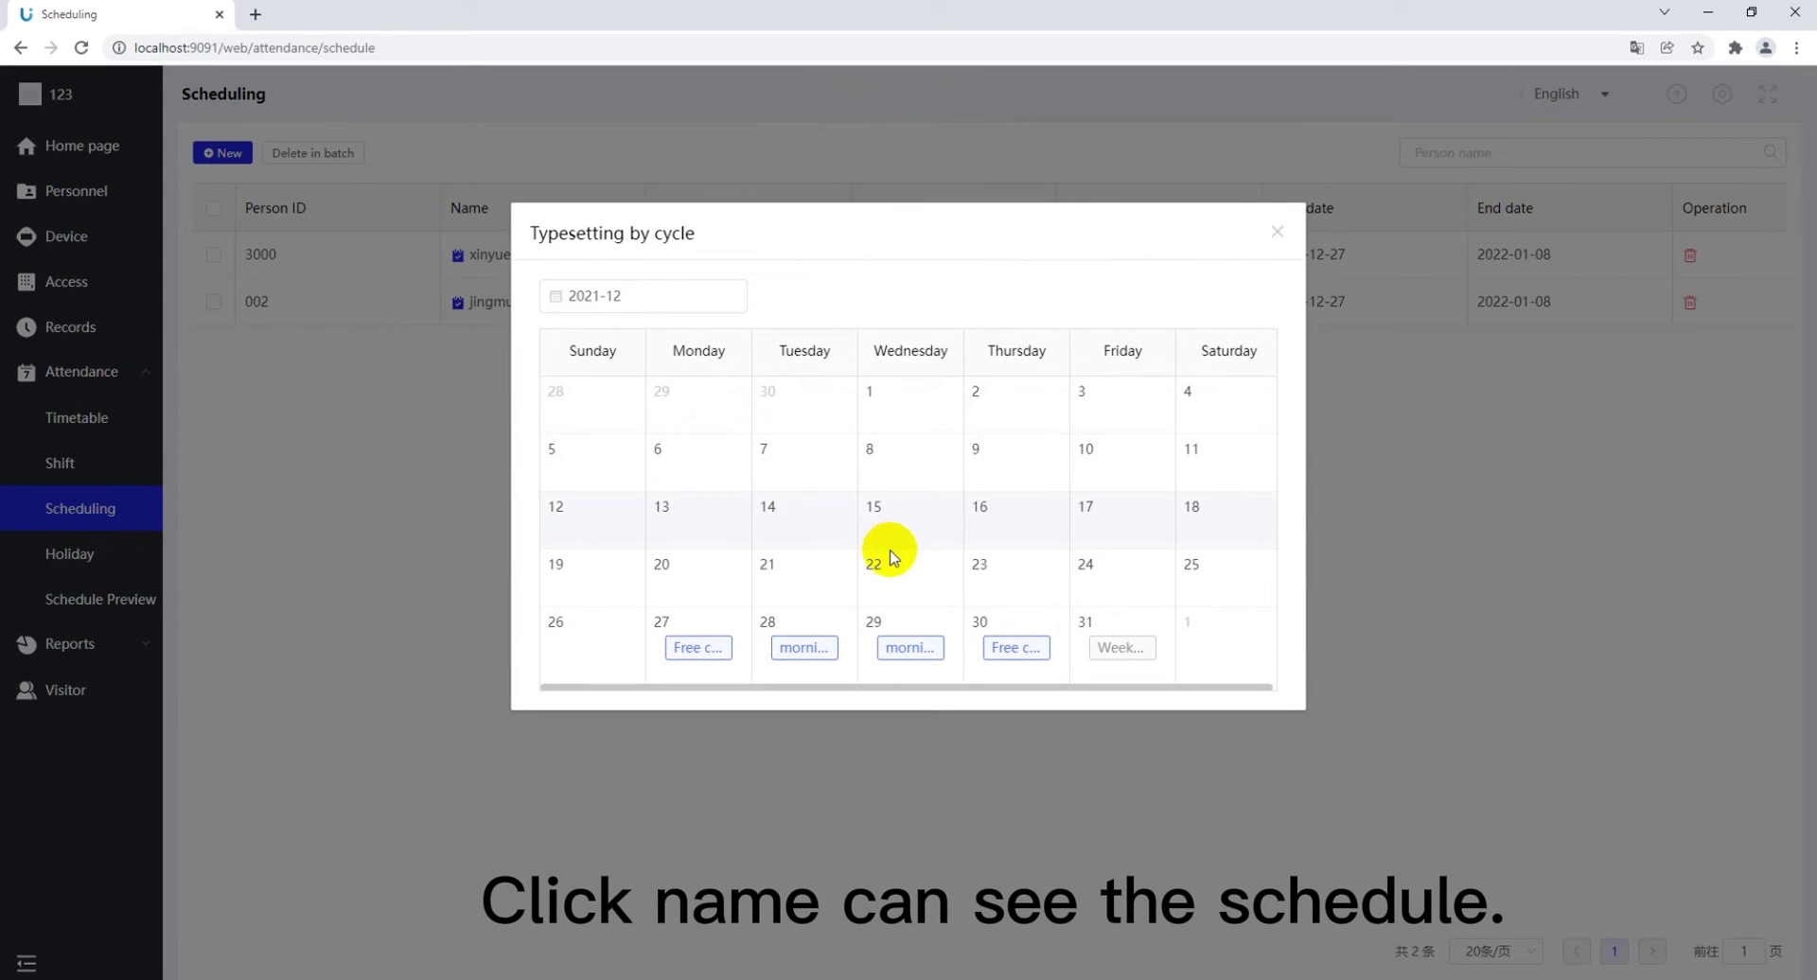
{"action": "left_click", "coordinate": [649, 295]}
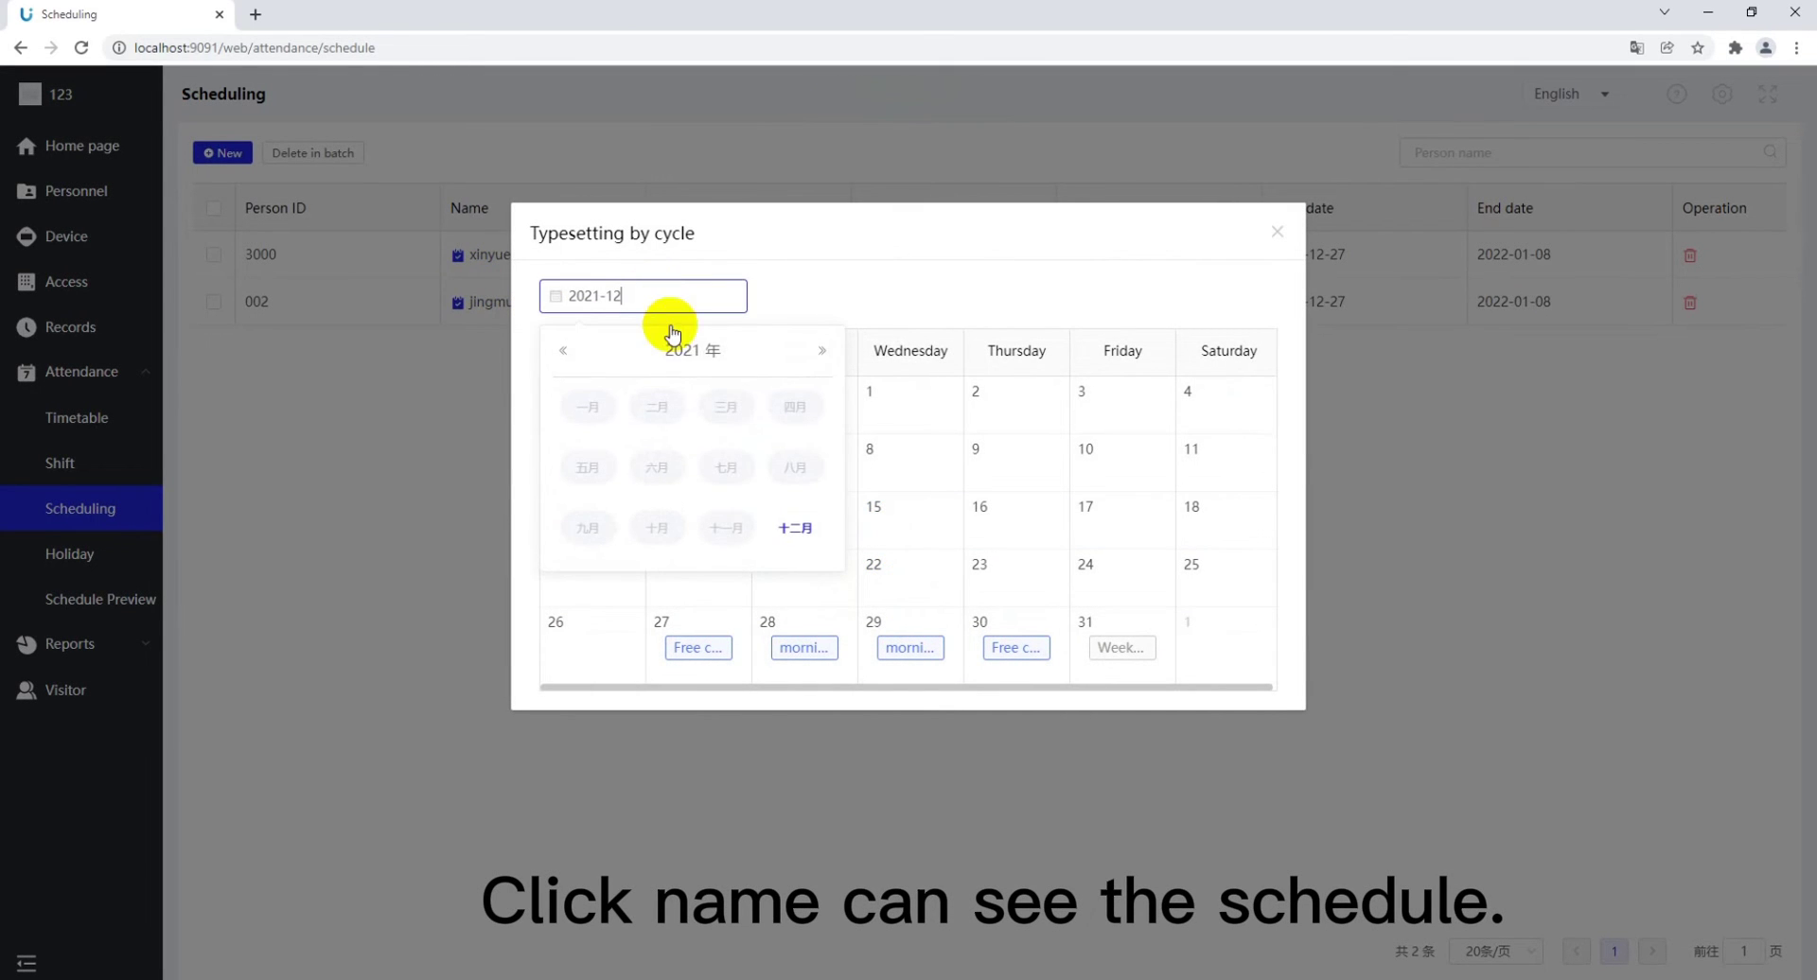
{"action": "left_click", "coordinate": [820, 355]}
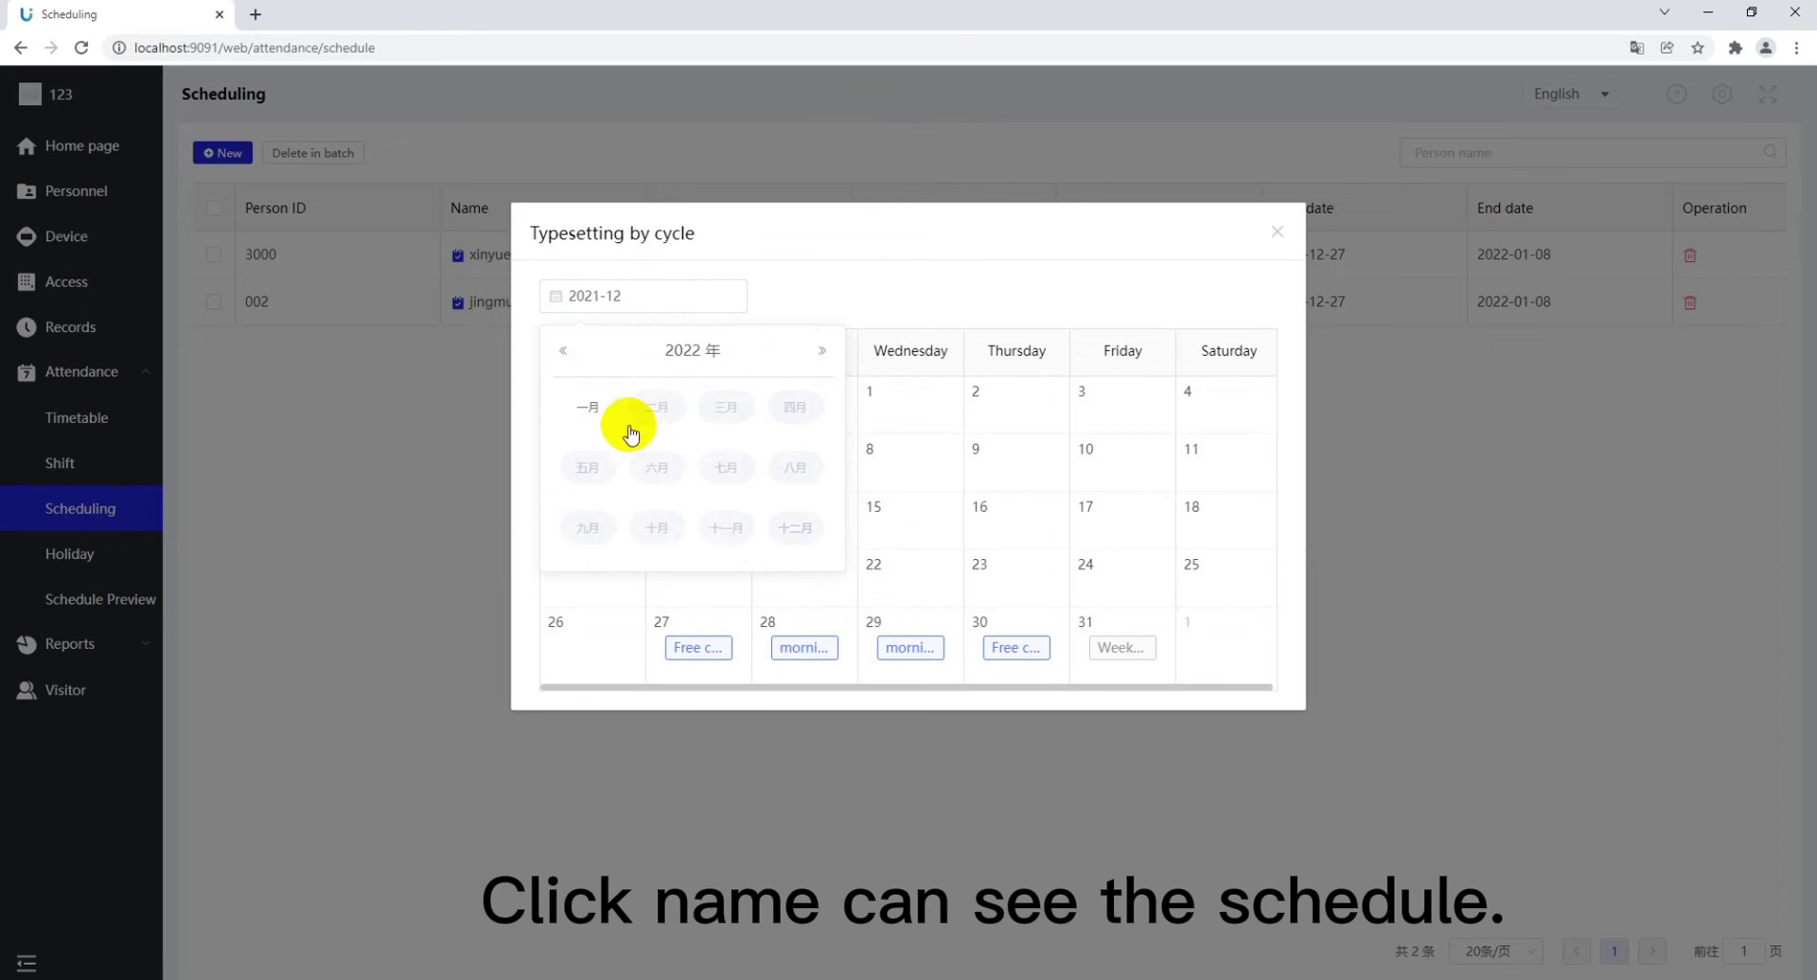
{"action": "left_click", "coordinate": [590, 407]}
{"action": "mouse_move", "coordinate": [800, 502]}
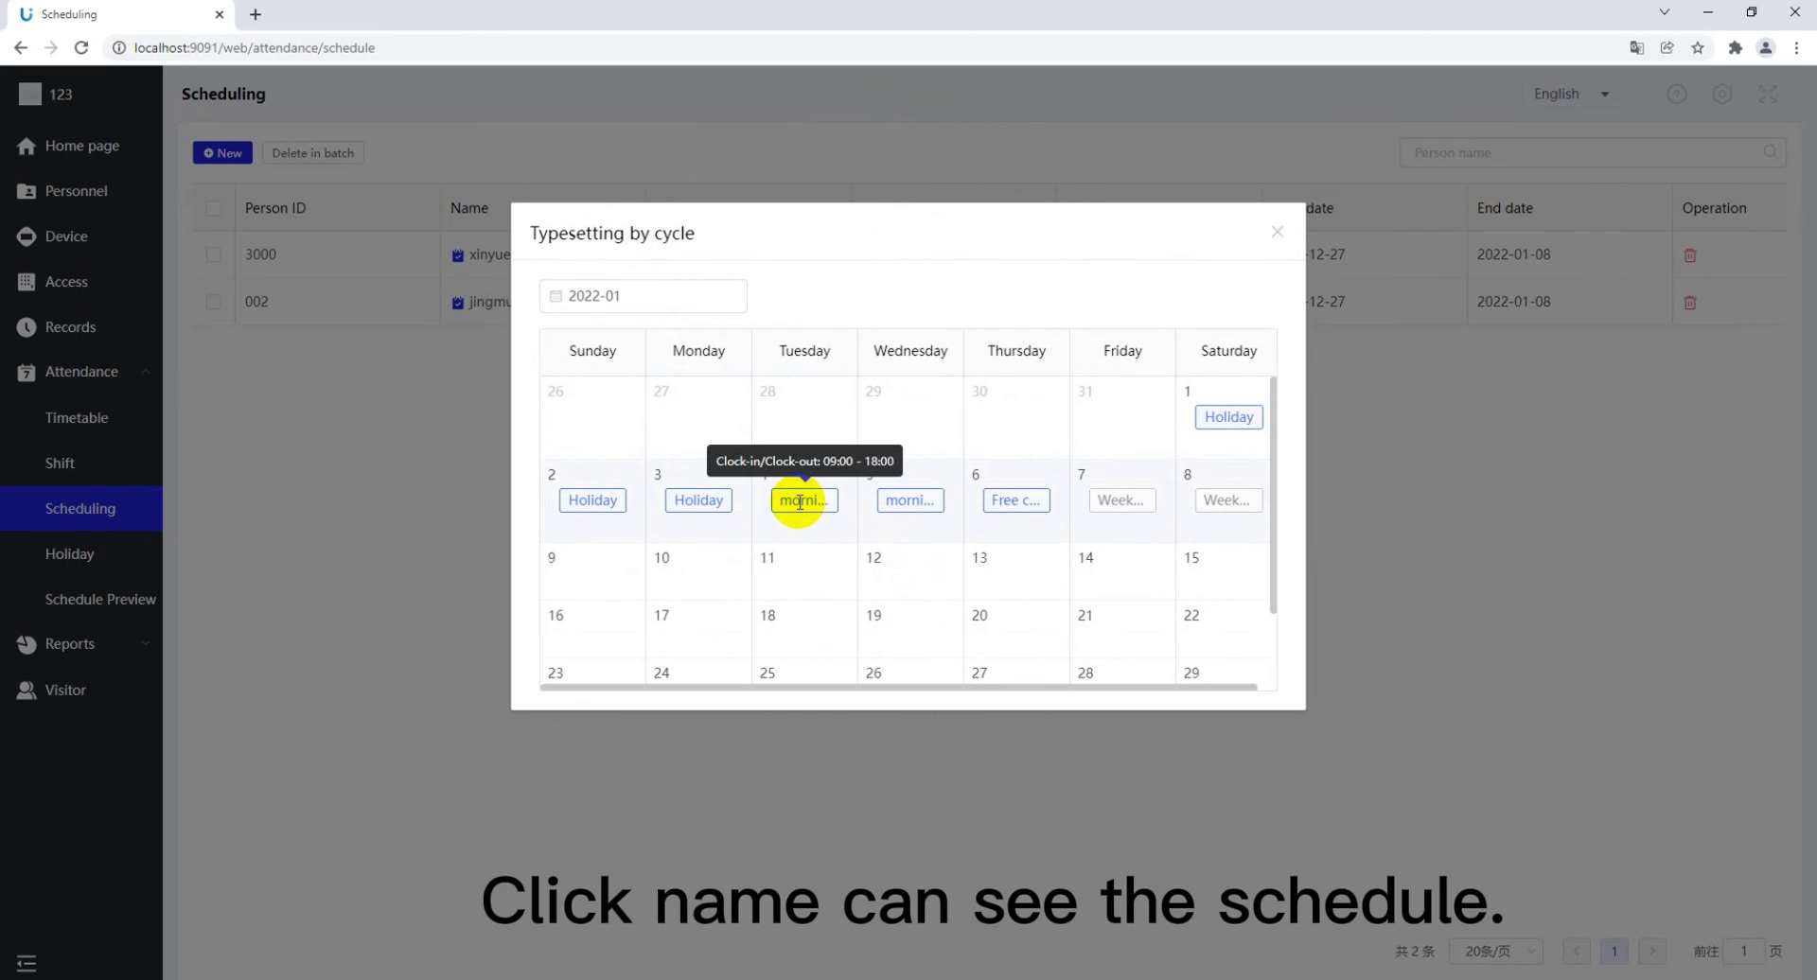
{"action": "mouse_move", "coordinate": [1008, 501]}
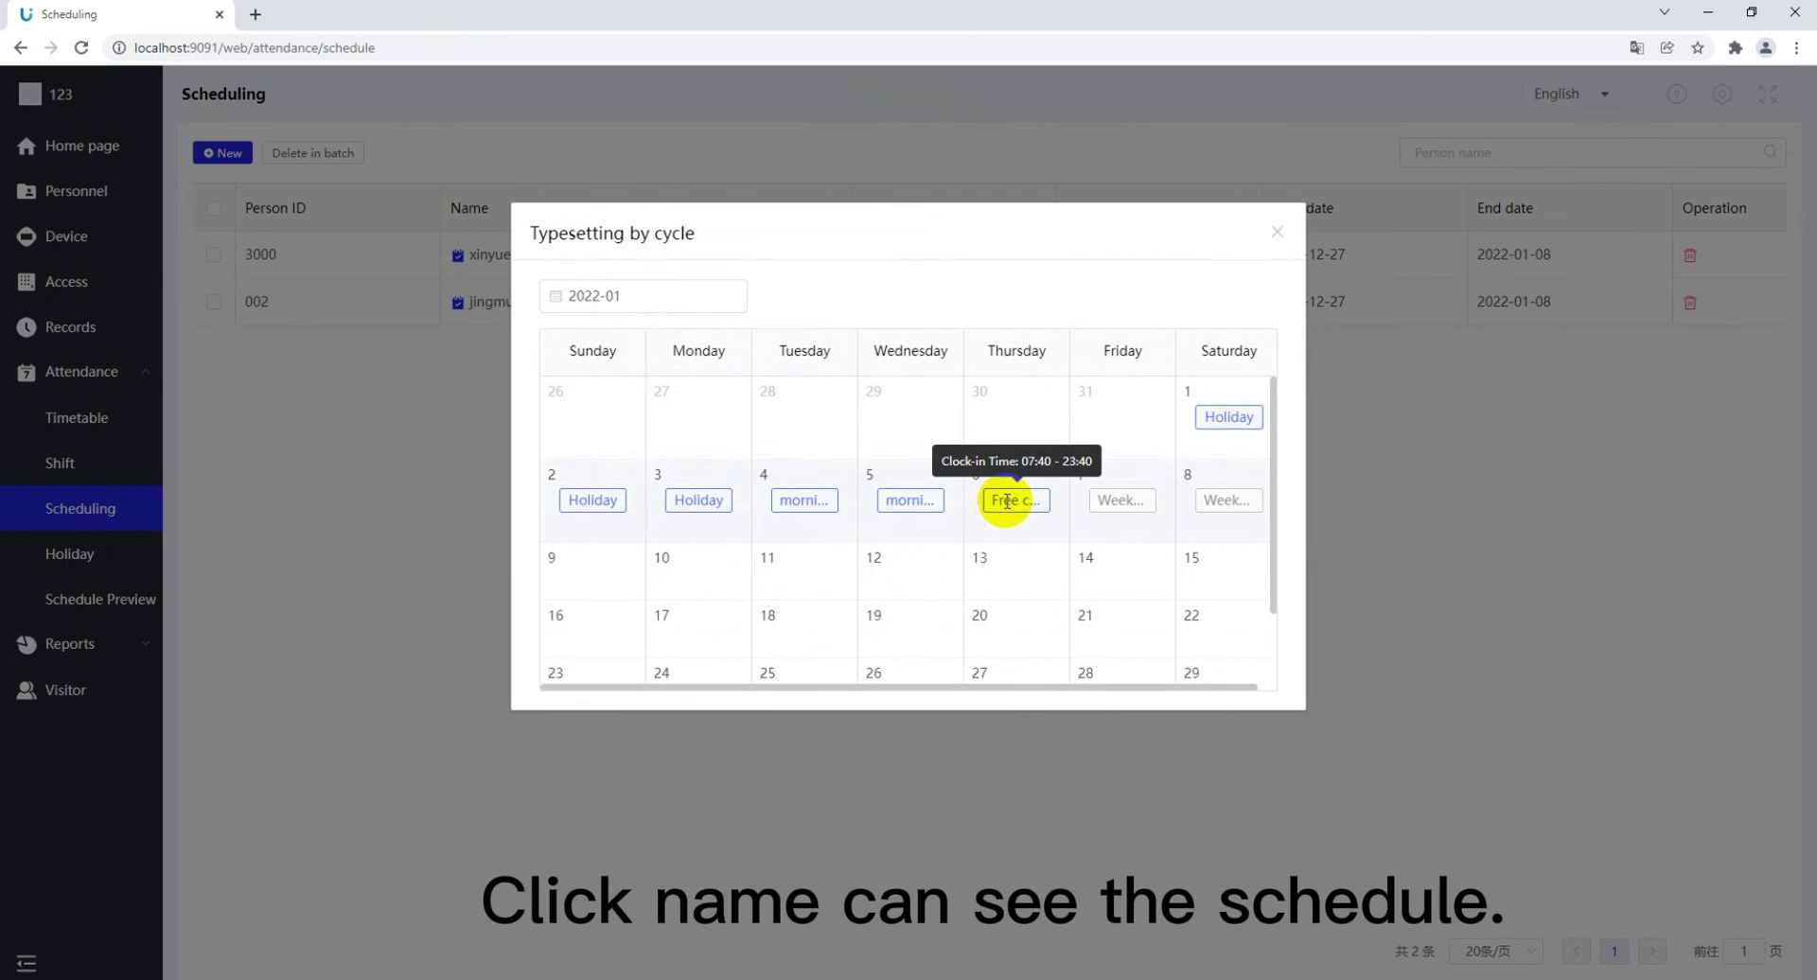
{"action": "left_click", "coordinate": [1277, 232]}
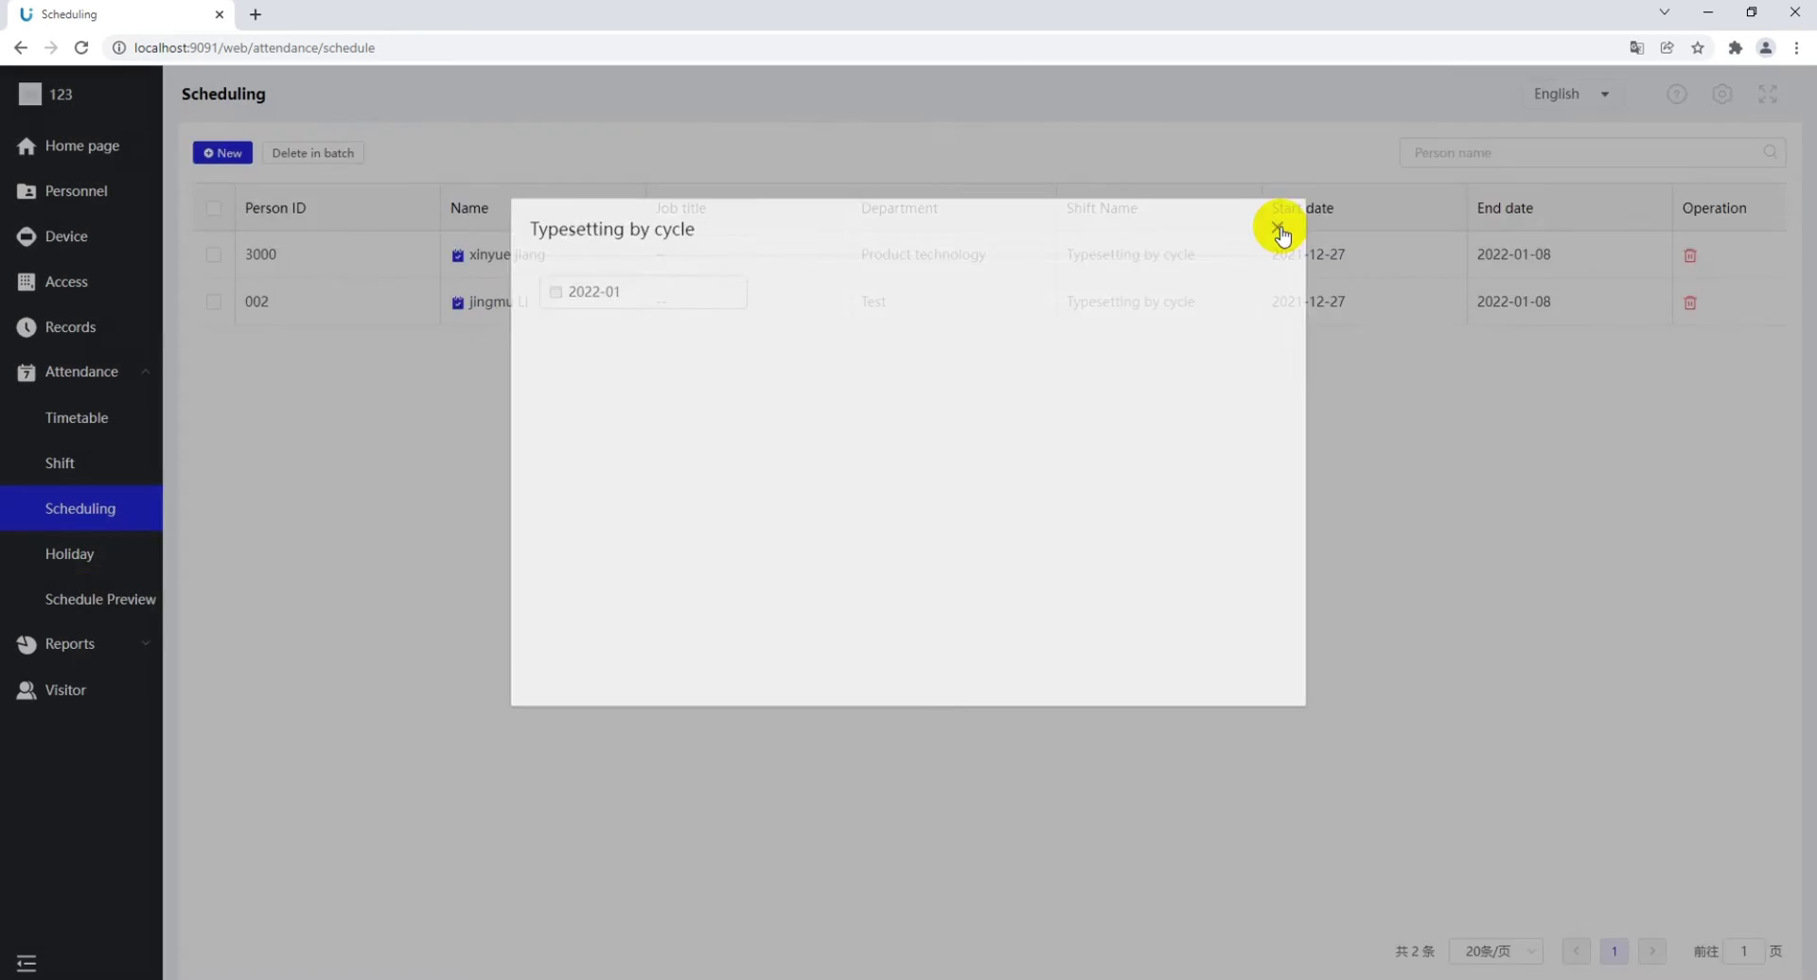
Examine the December 2021 schedule preview for the whole department through the month's end, and for the individual staff members
{"action": "left_click", "coordinate": [68, 556]}
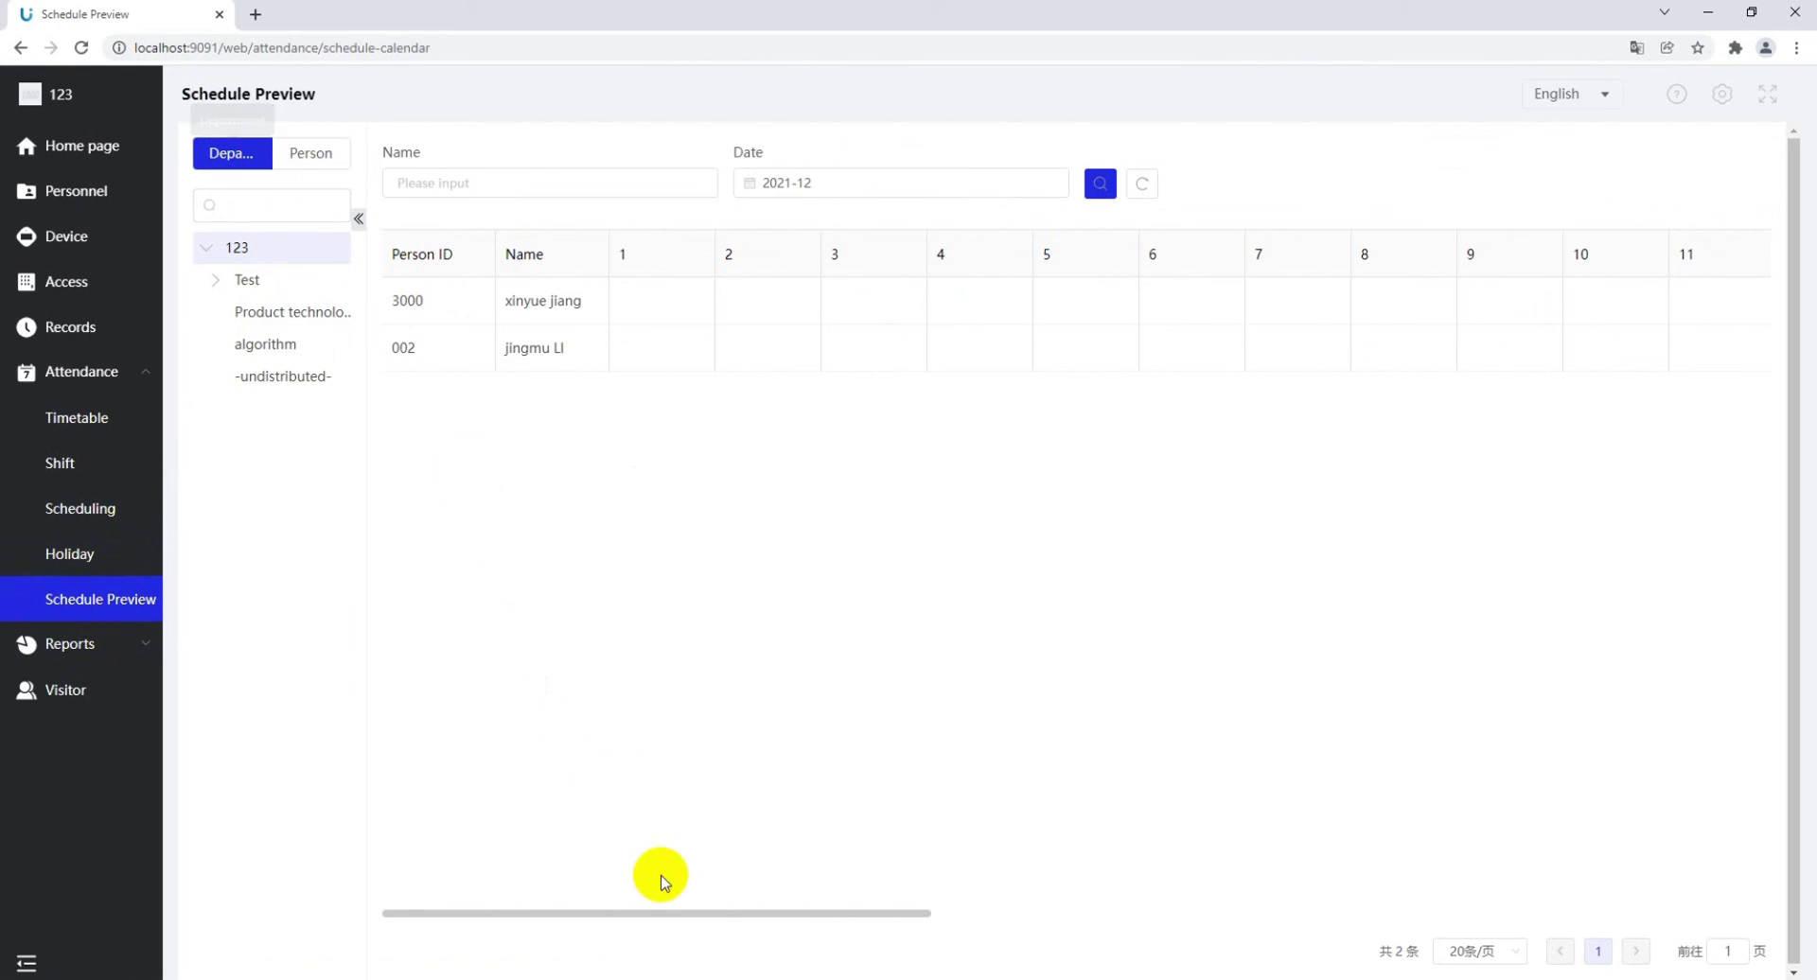
{"action": "left_click_drag", "start_coordinate": [714, 913], "coordinate": [1574, 880]}
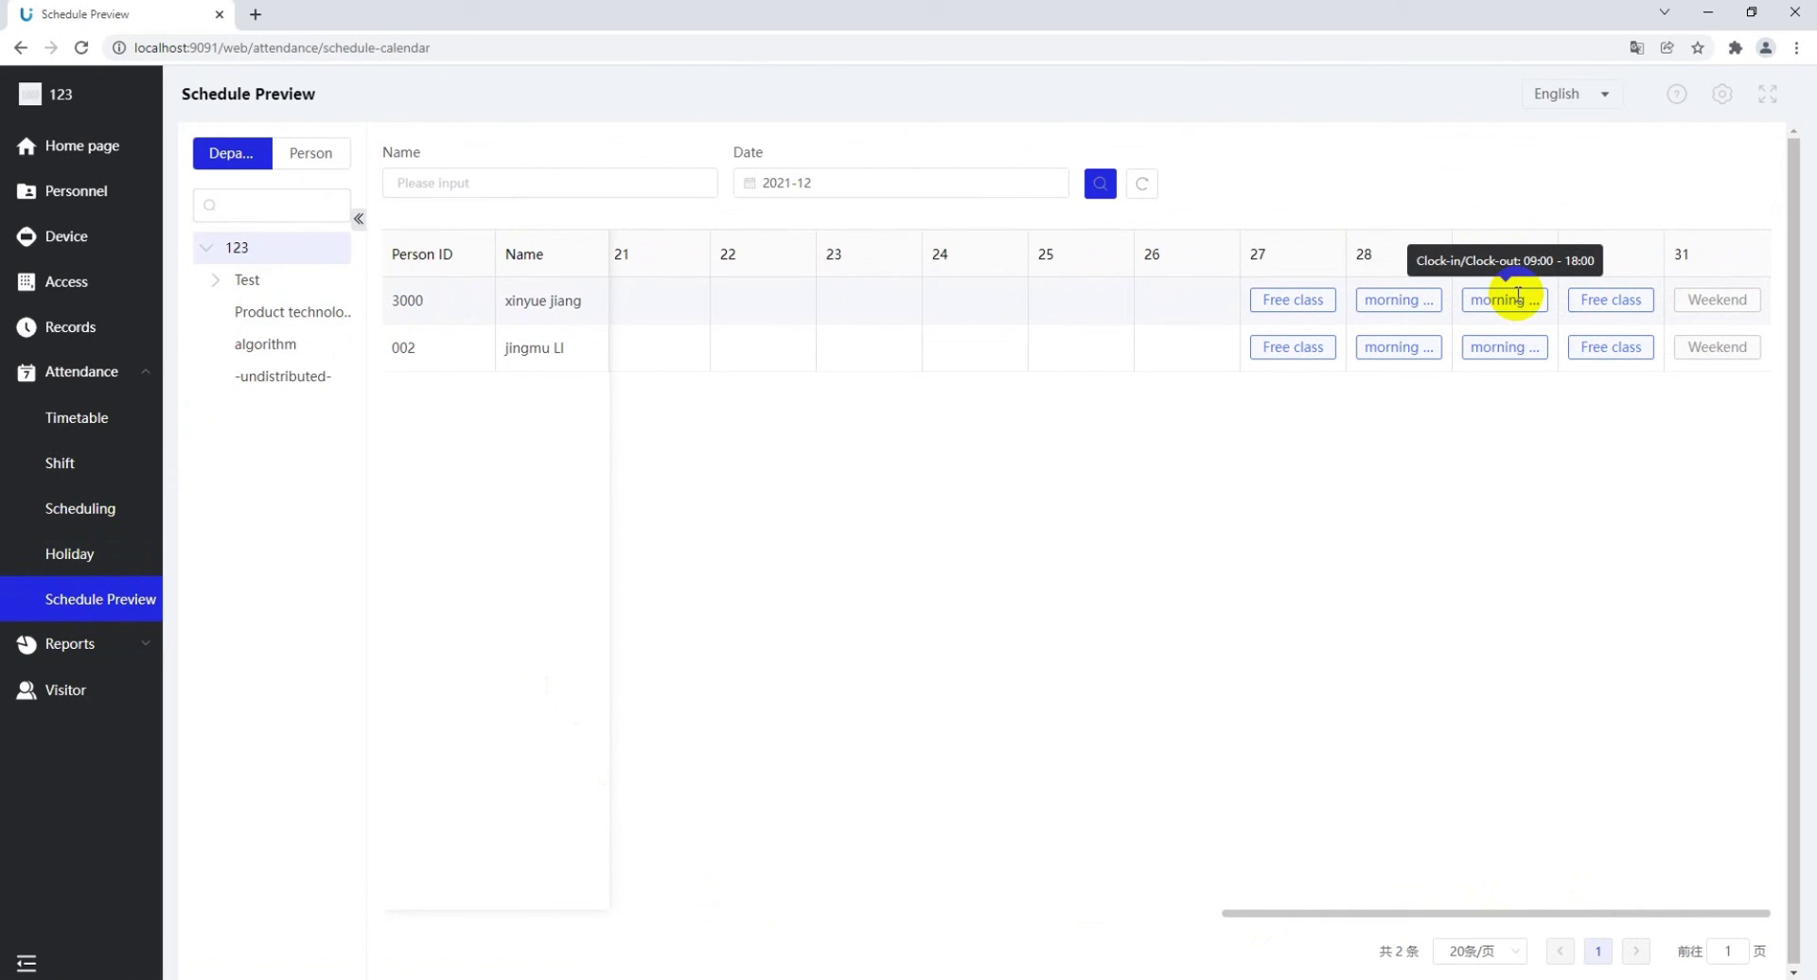
{"action": "left_click", "coordinate": [315, 171]}
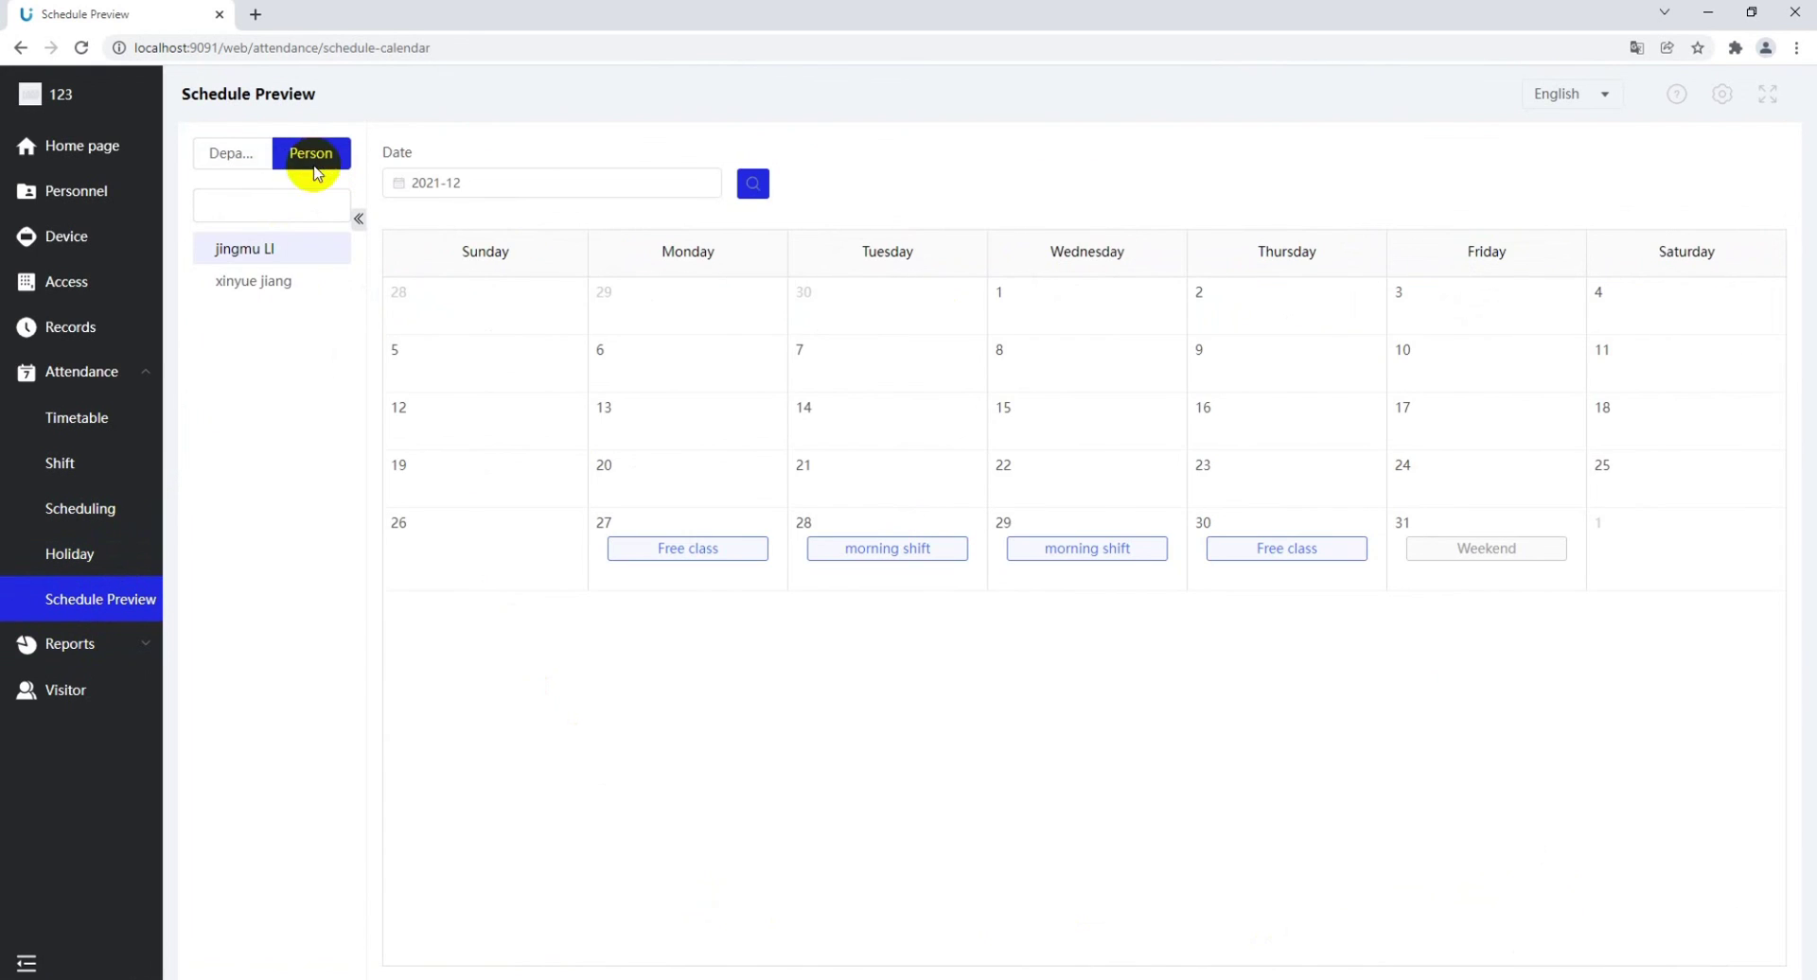
{"action": "left_click", "coordinate": [247, 284]}
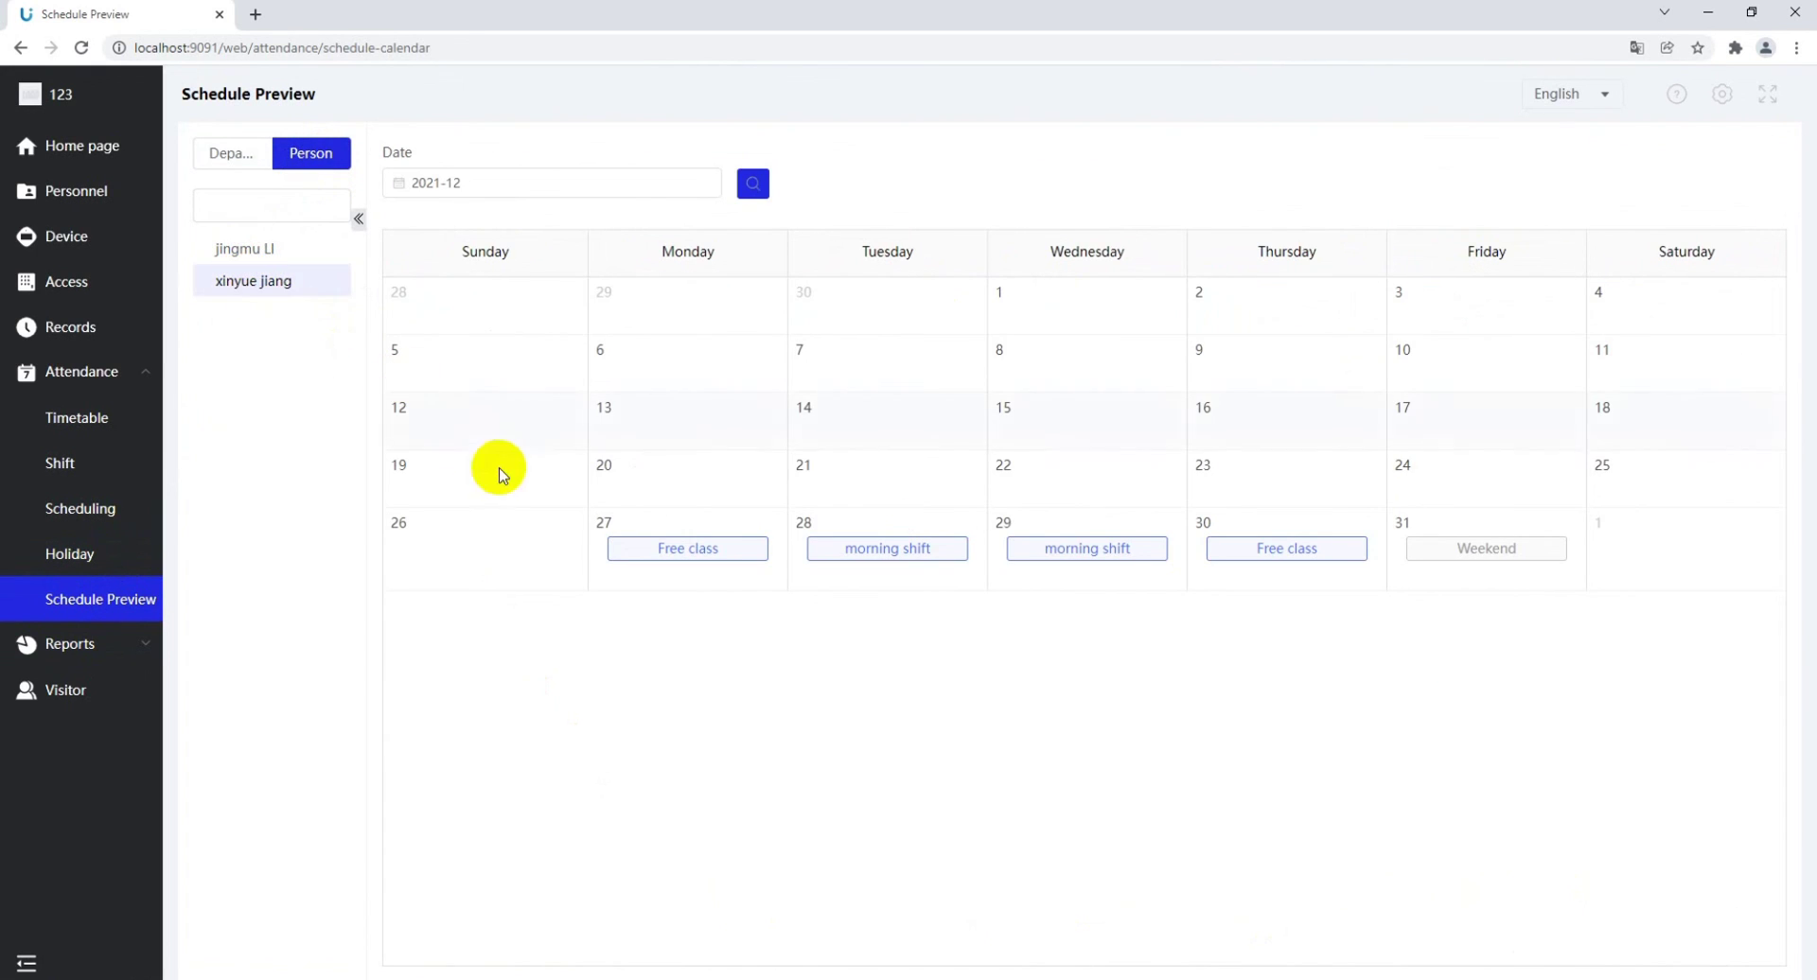